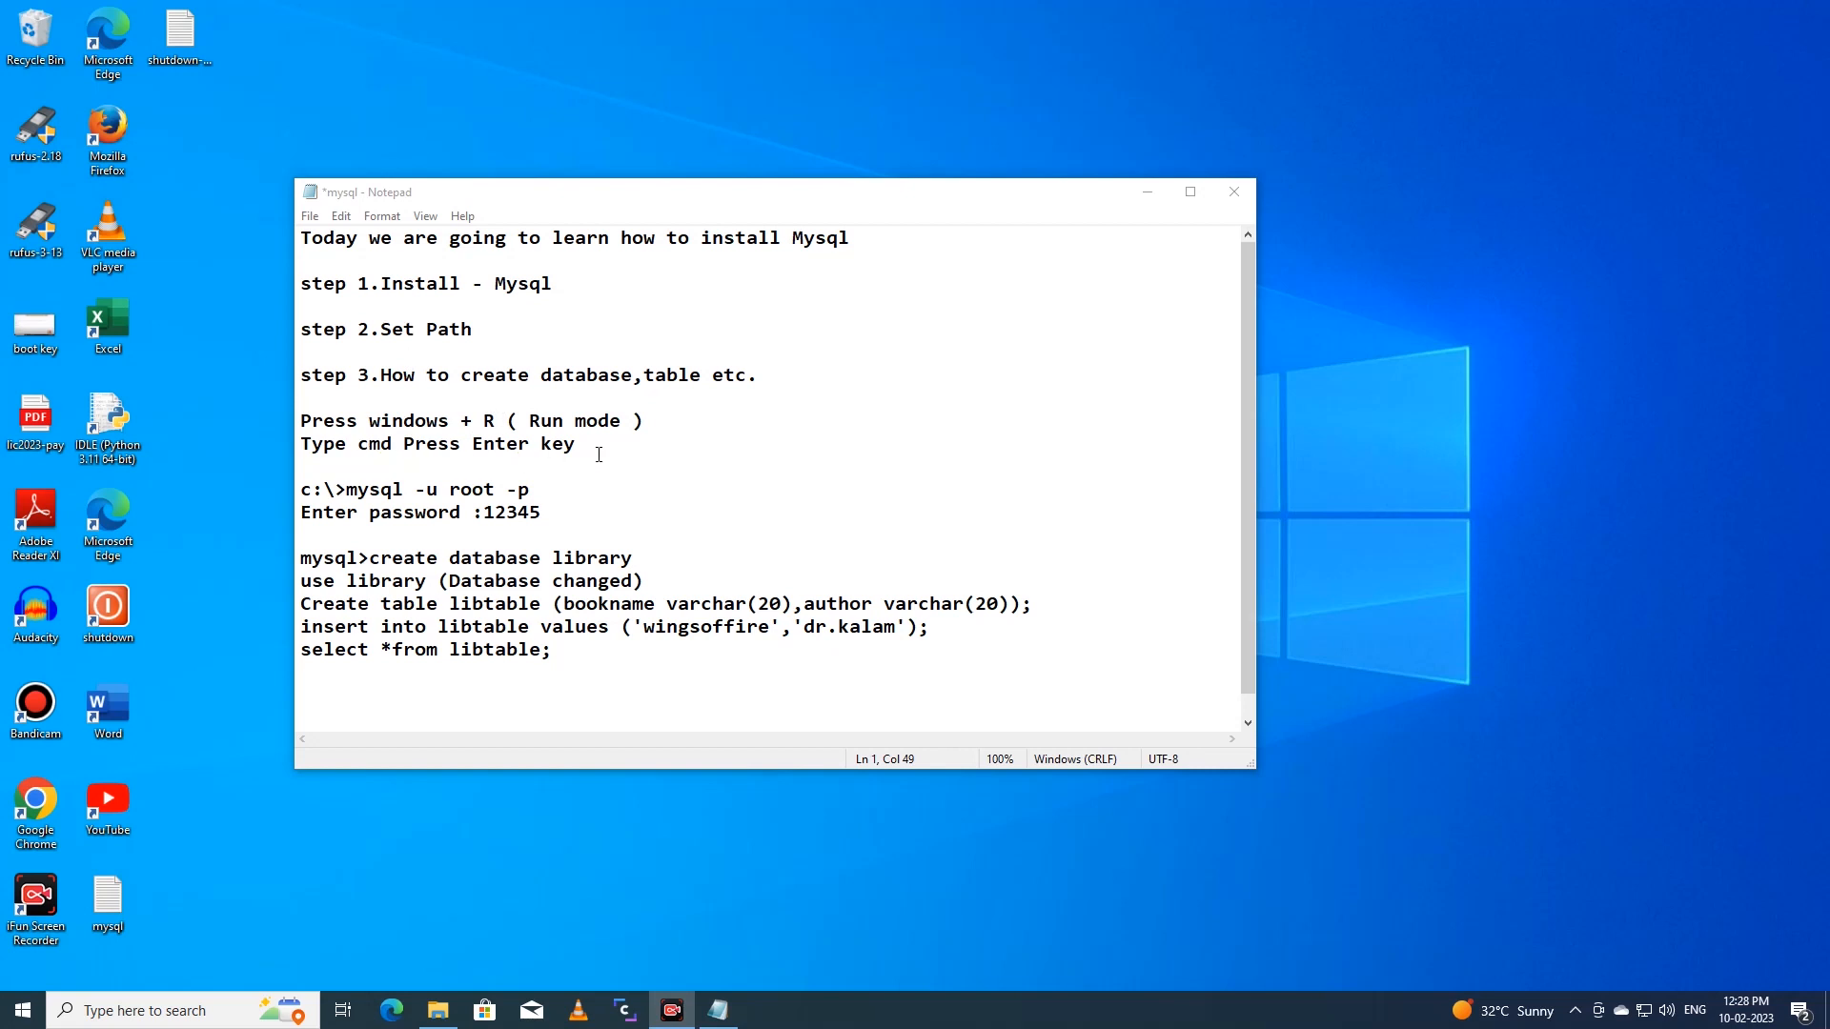
Step: Minimize the notes, launch mysql-installer-web-community-8.0.18.0 from the Downloads folder, and accept the installer upgrade
scroll(598, 454, down, 1)
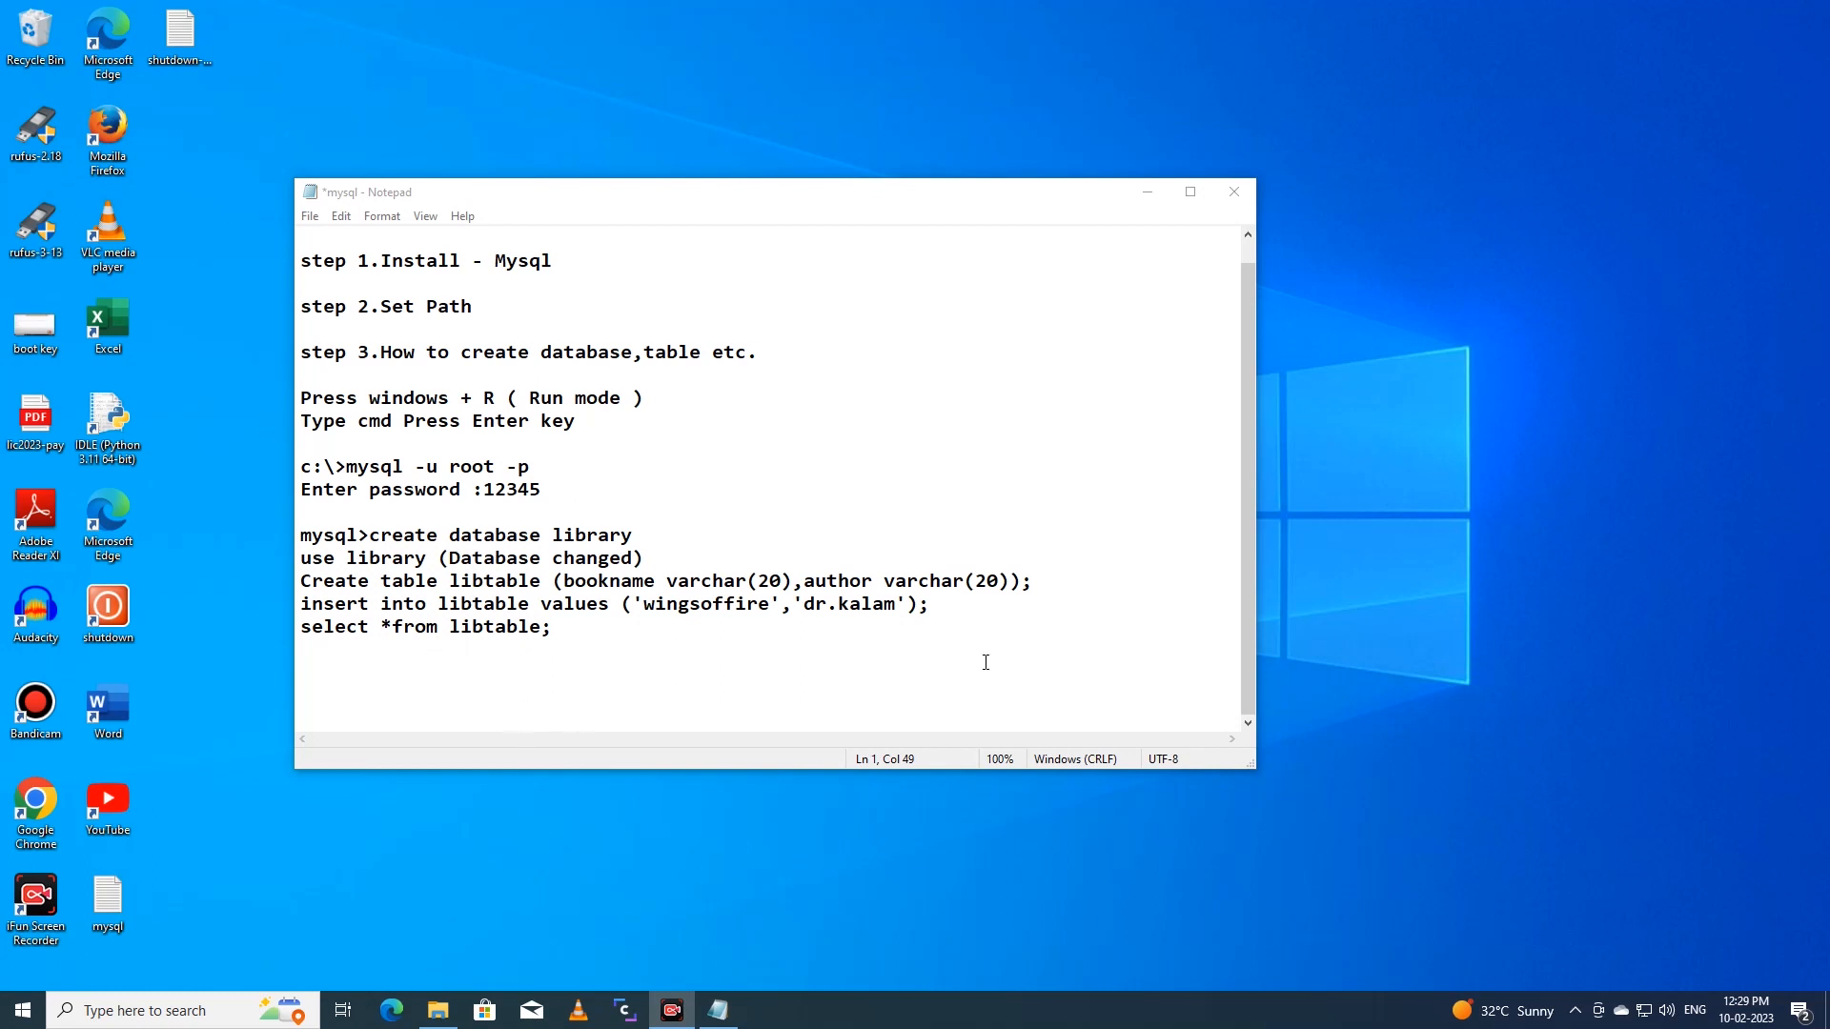
click(1147, 192)
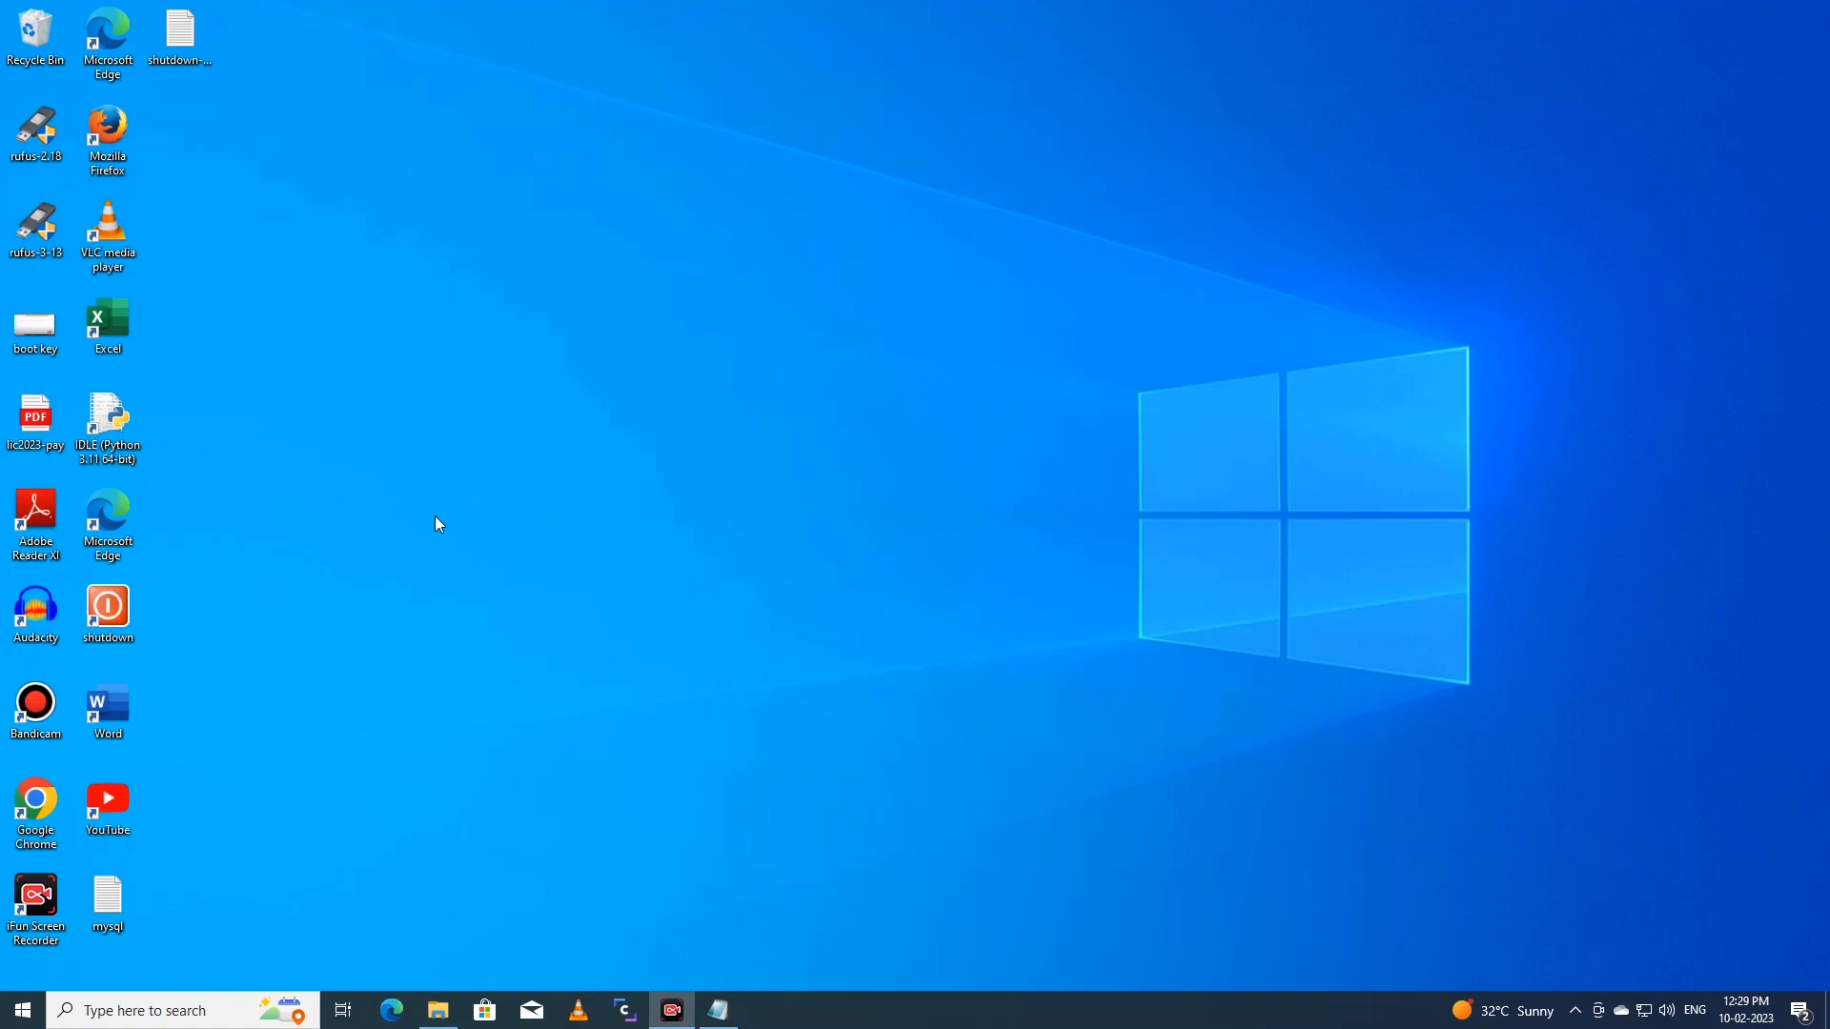
key(super+e)
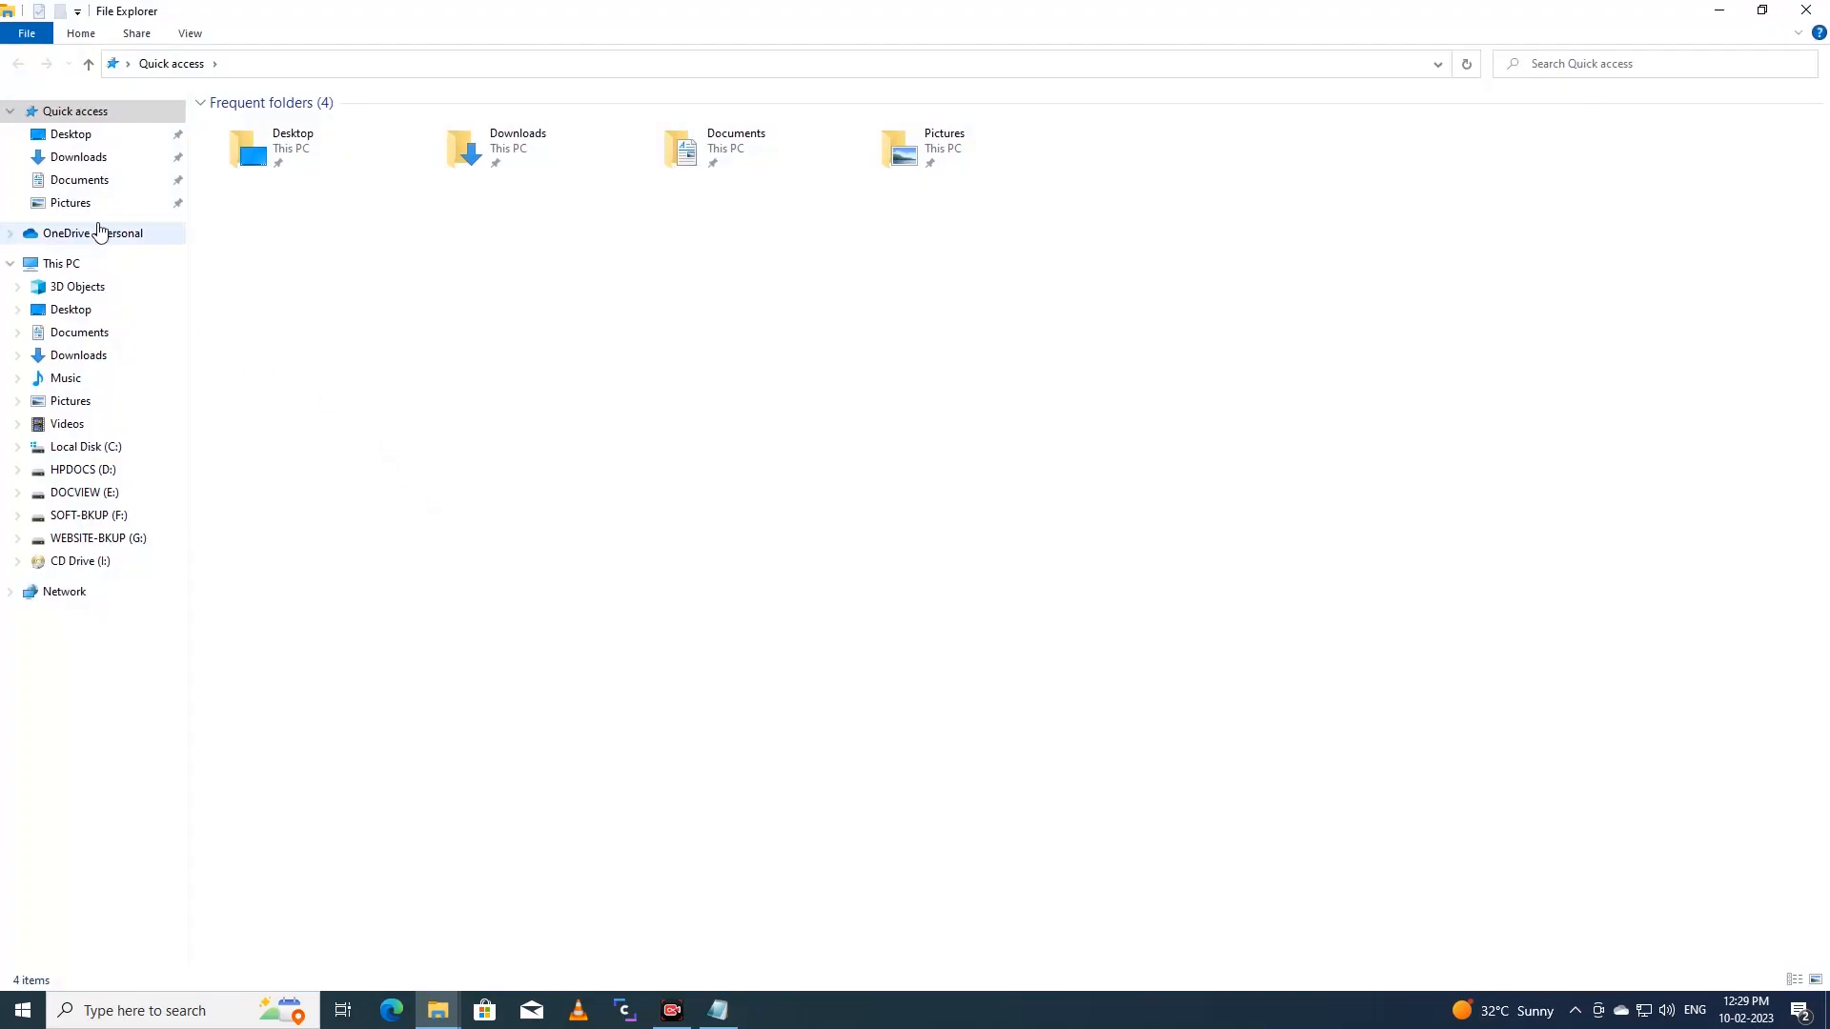
click(97, 164)
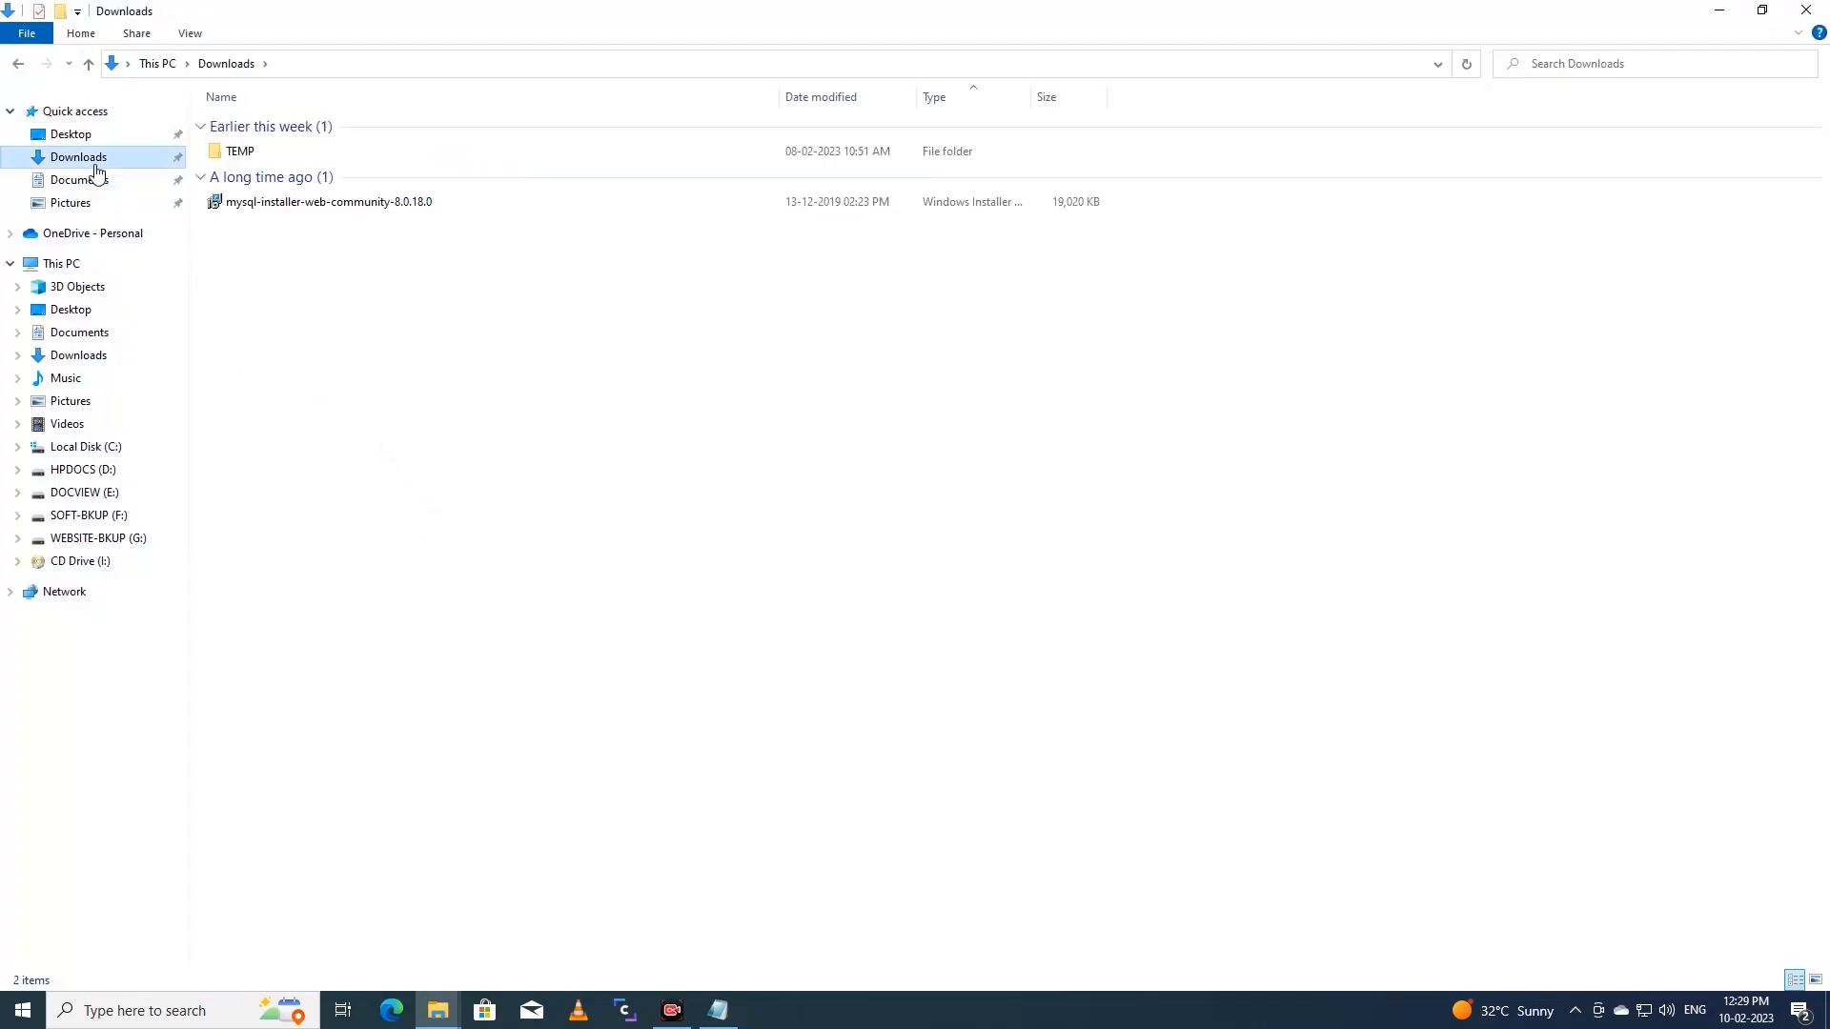
double_click(283, 211)
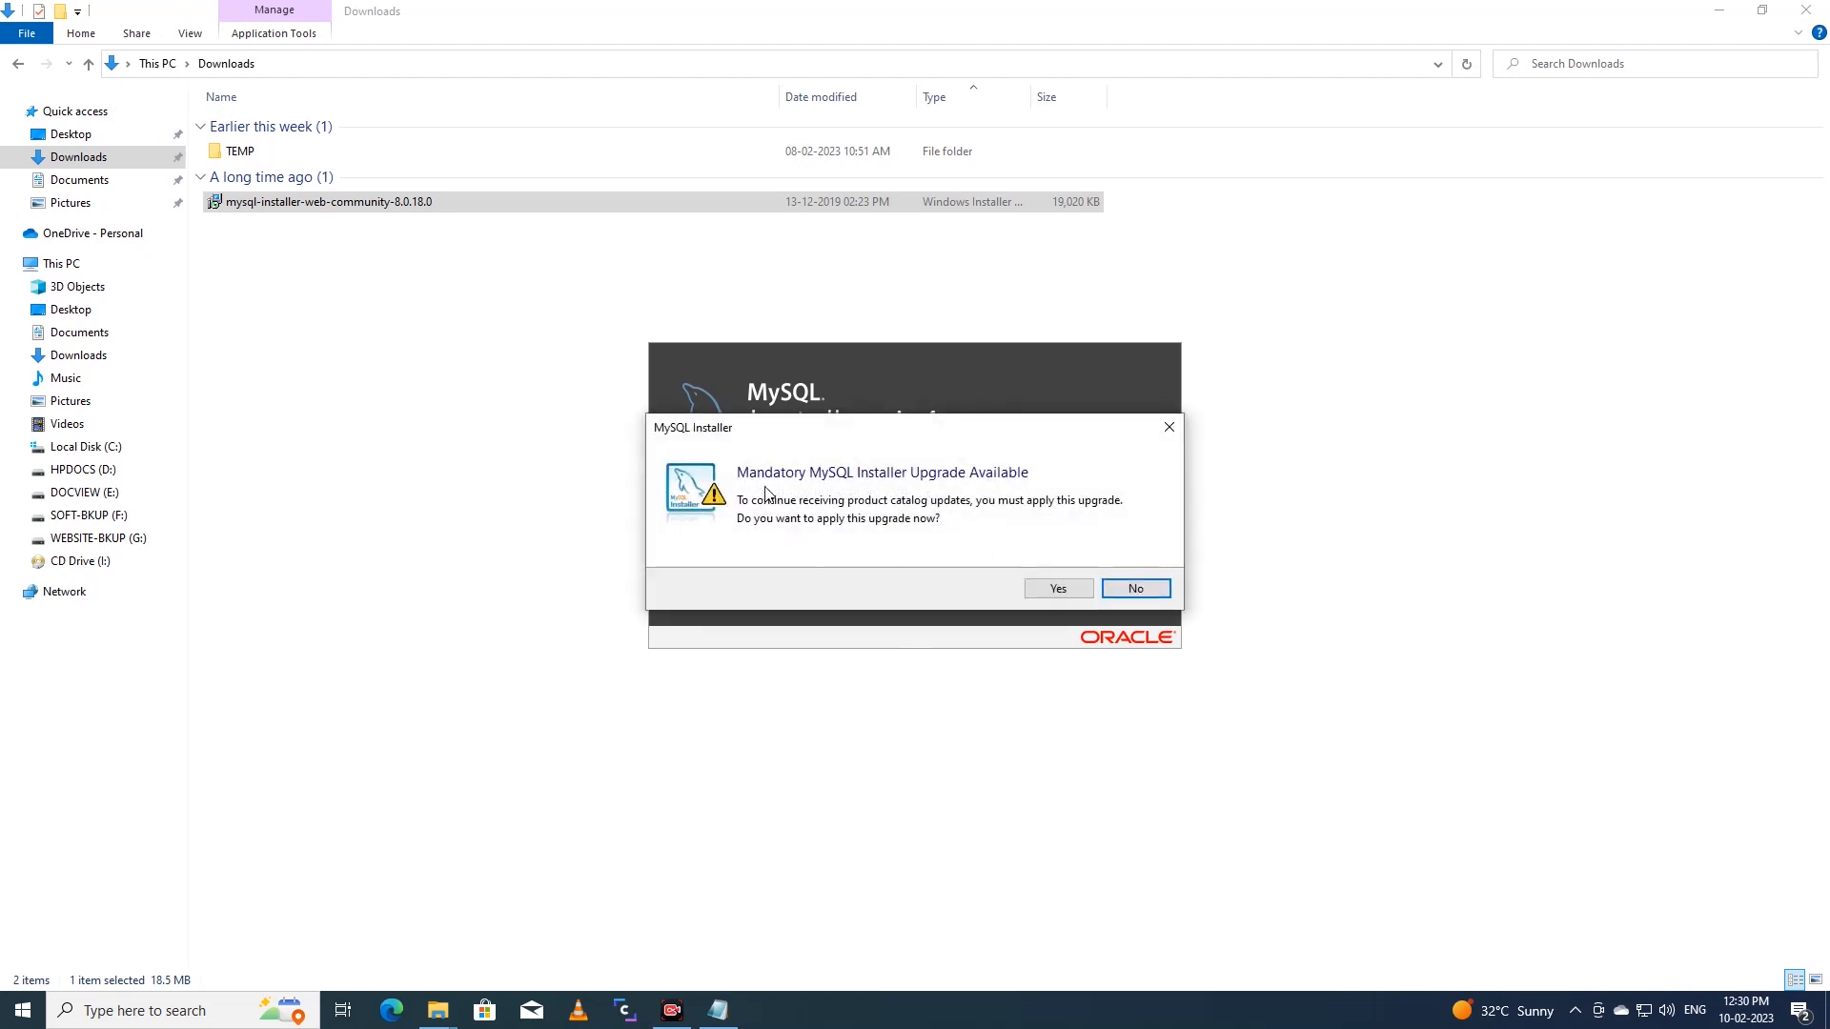
click(1053, 593)
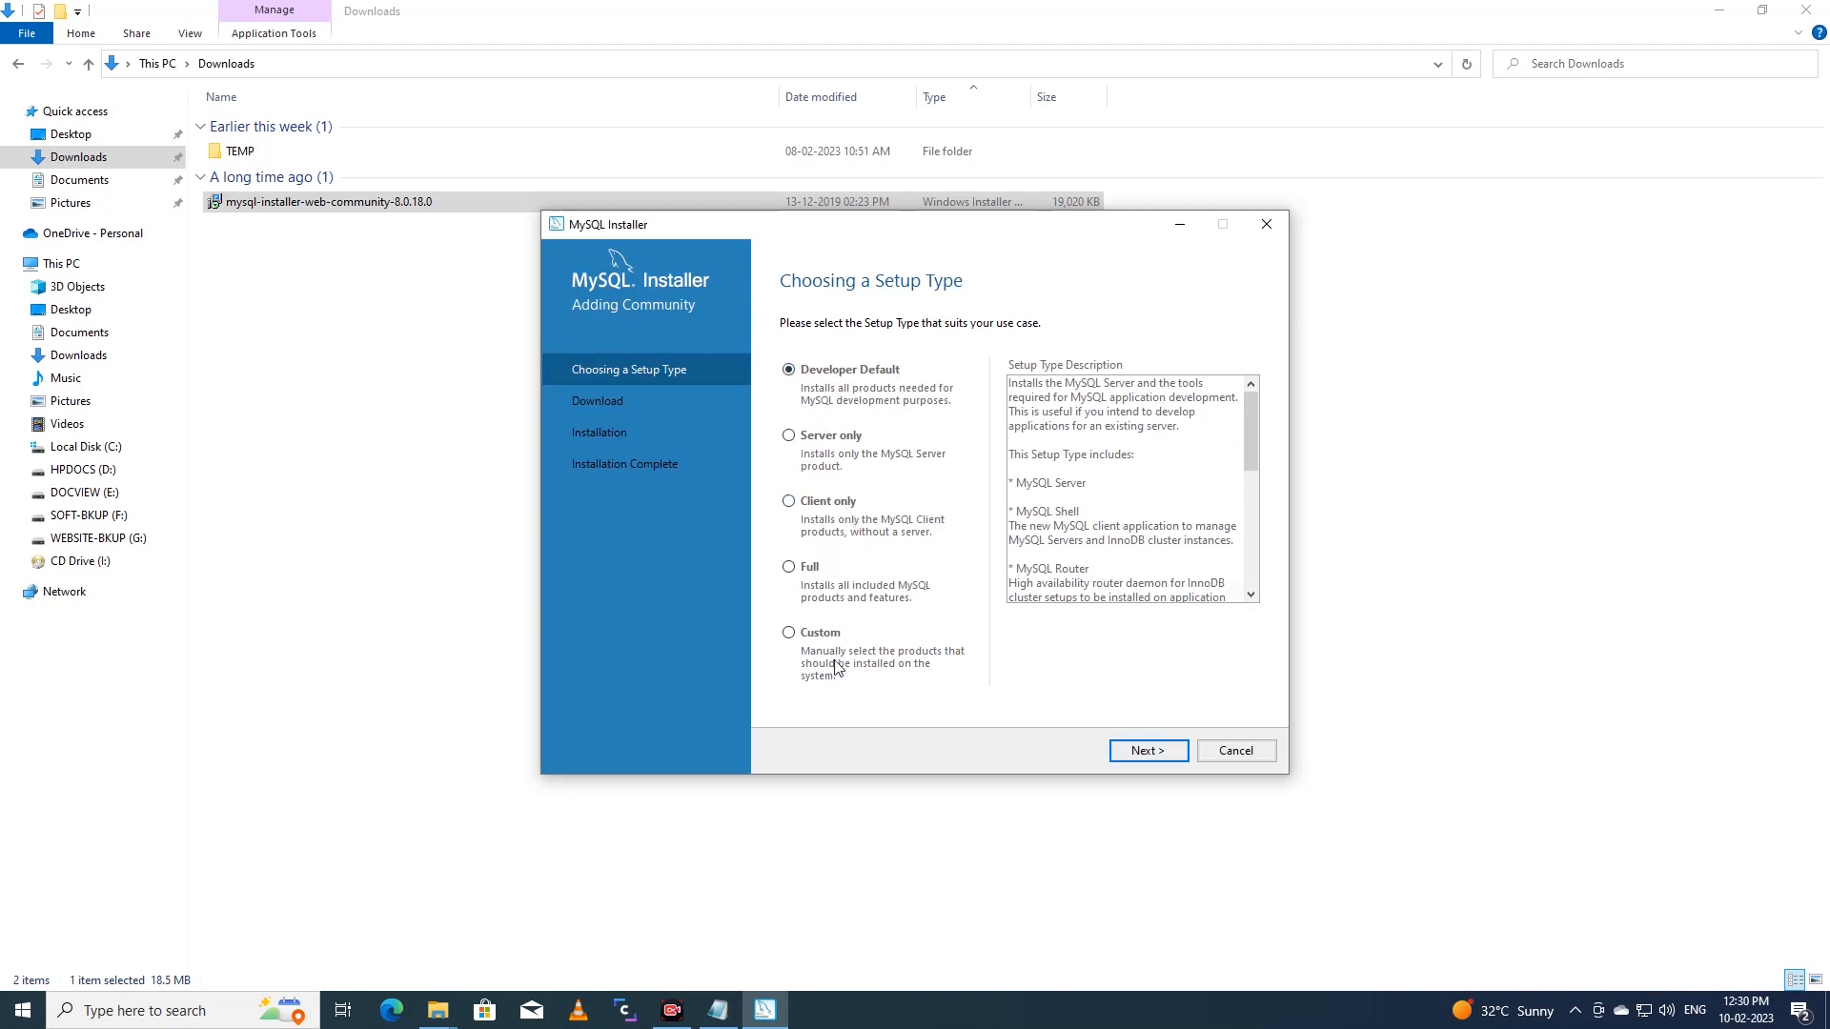
Step: Choose the Server only setup type and download MySQL Server 8.0.18
click(825, 438)
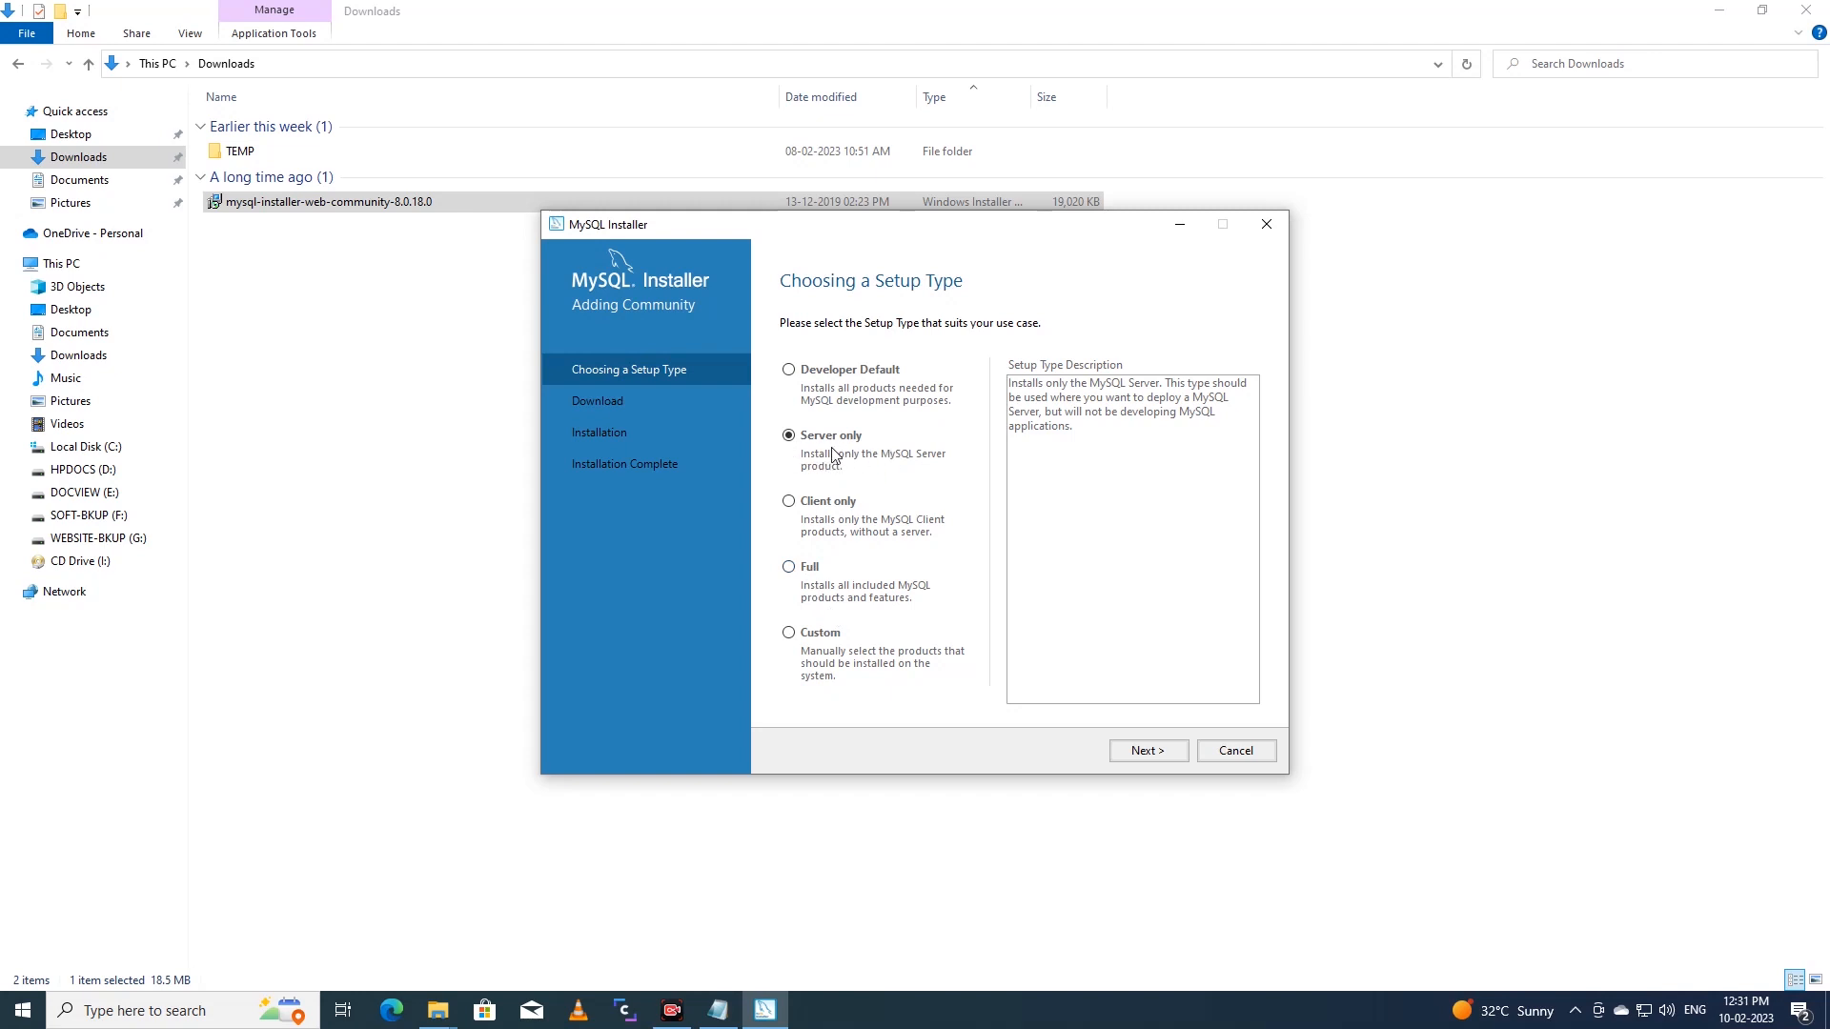
click(1147, 757)
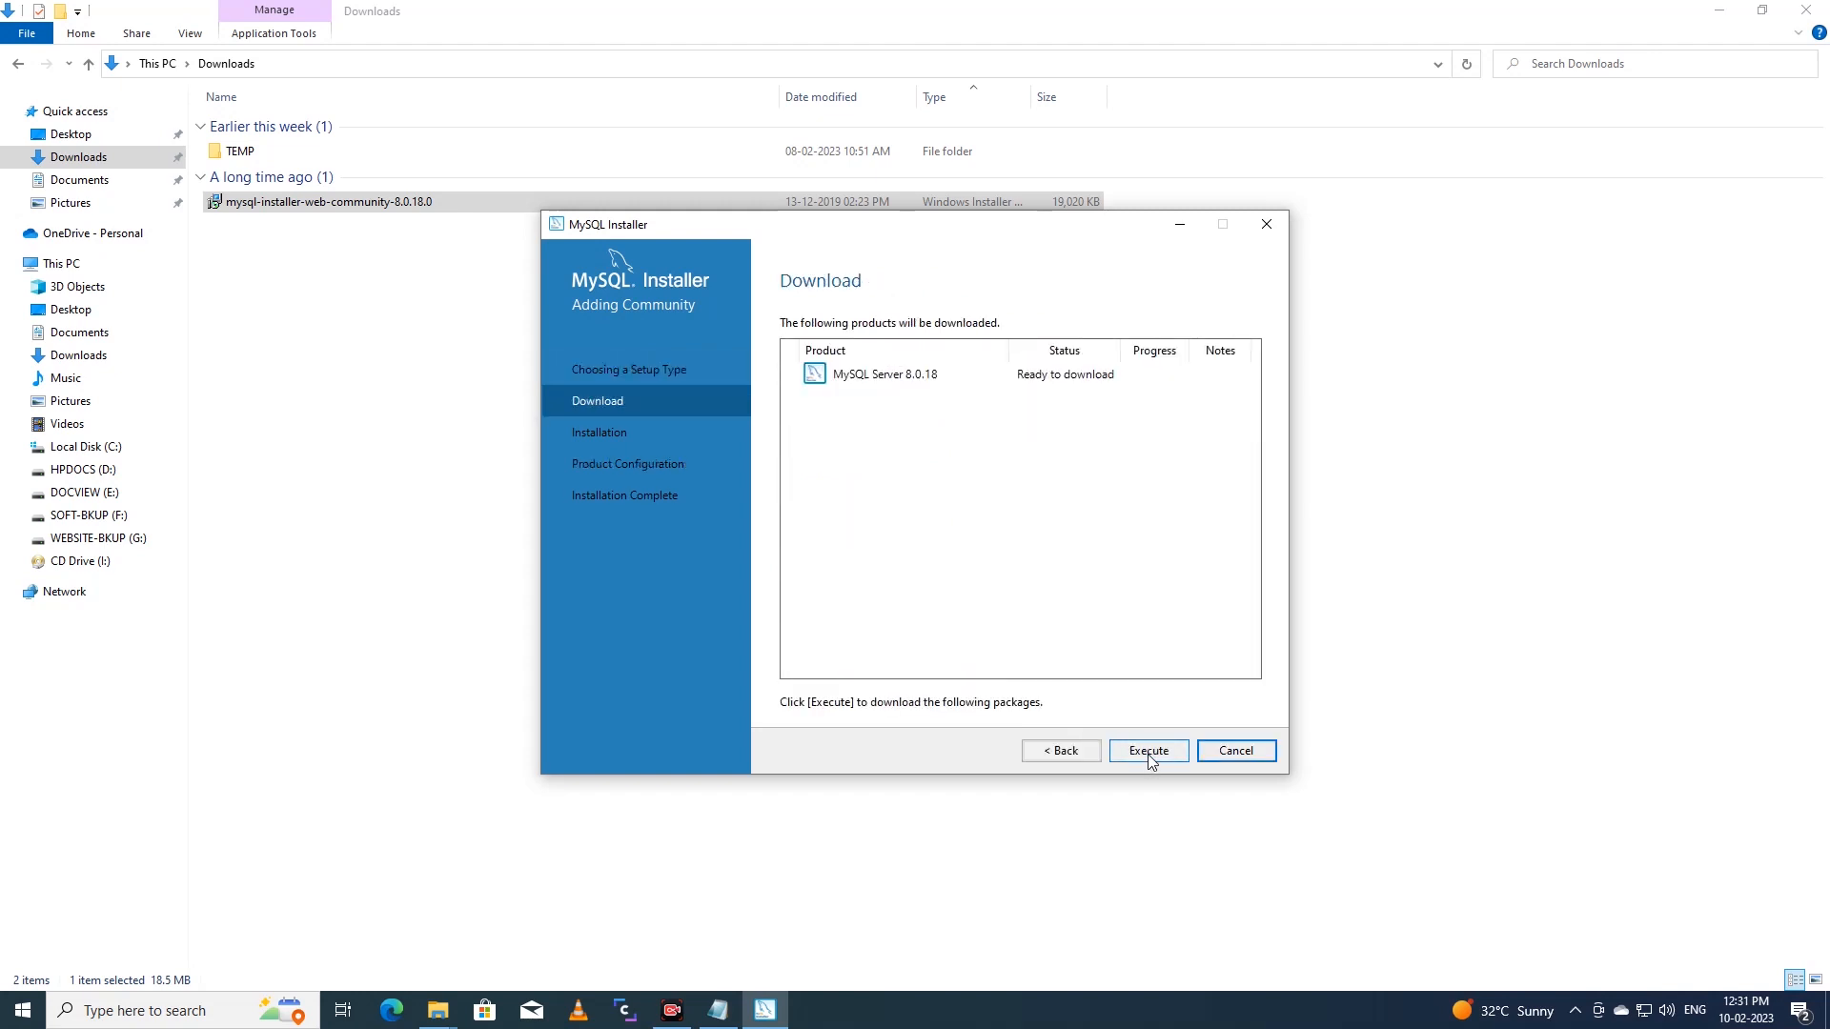
click(1143, 752)
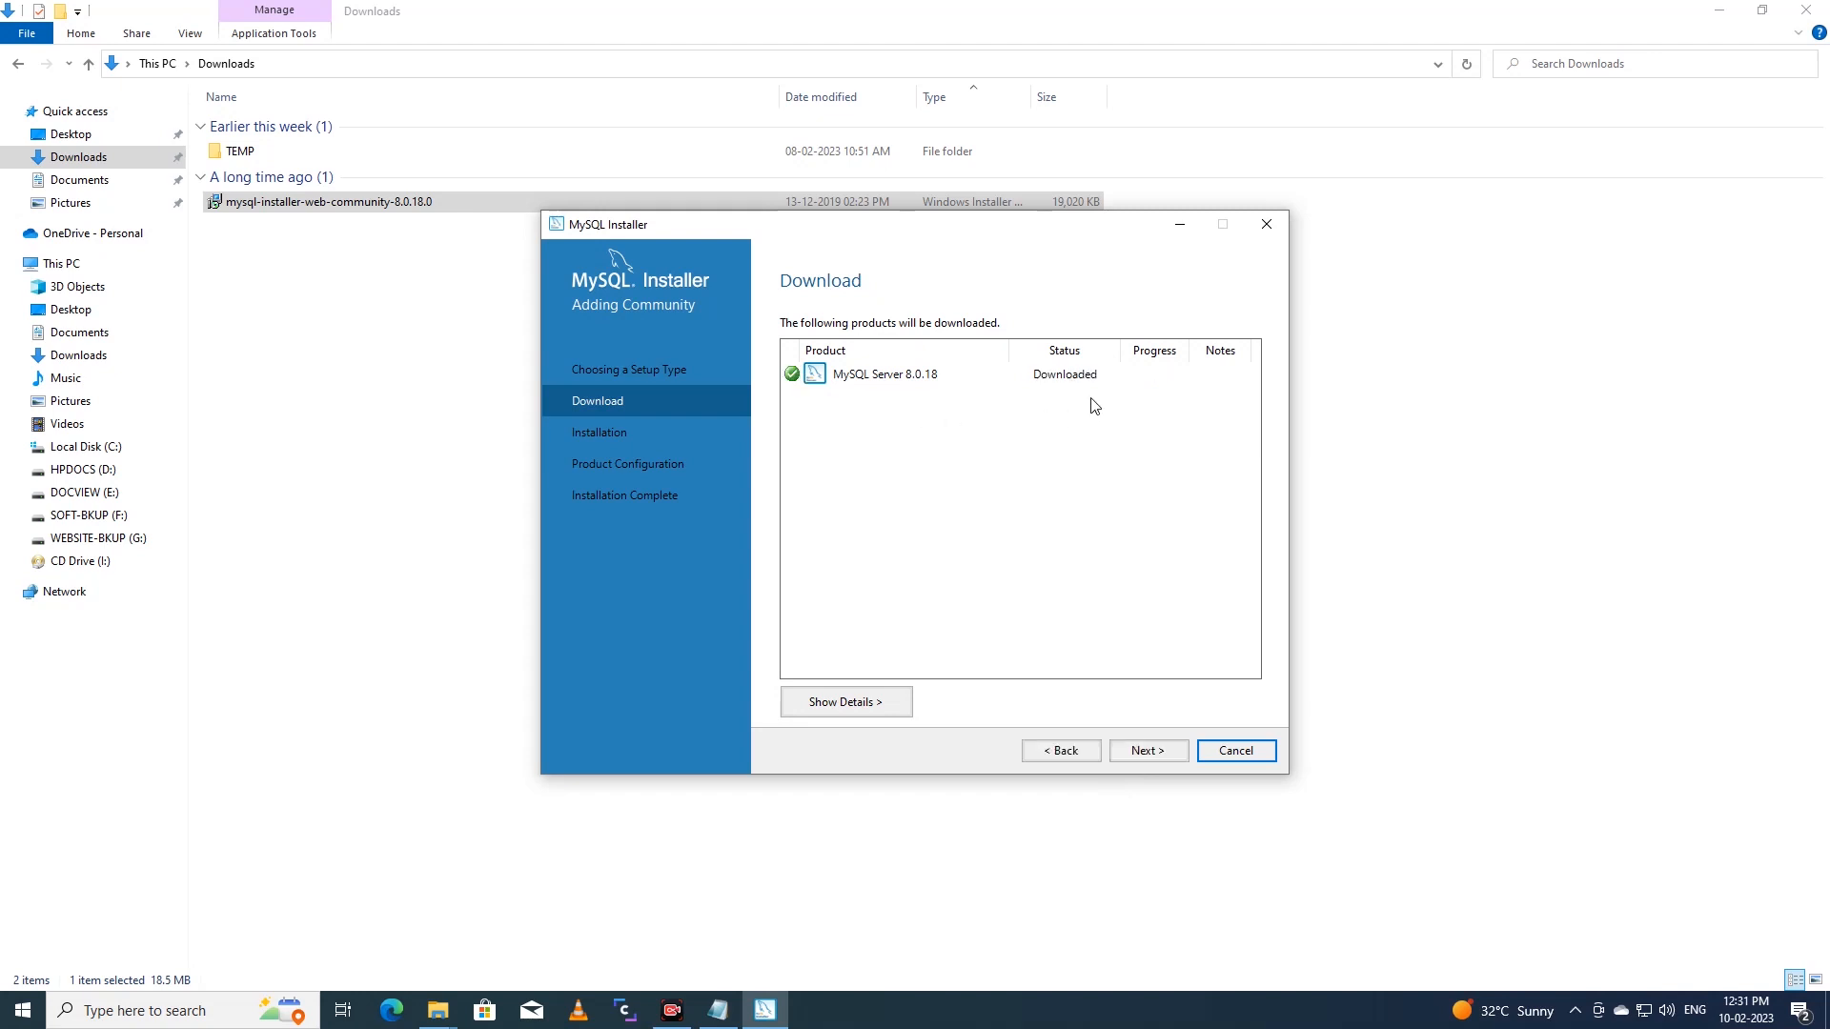
Step: Install the downloaded MySQL Server 8.0.18 package and proceed to its product configuration
click(1156, 756)
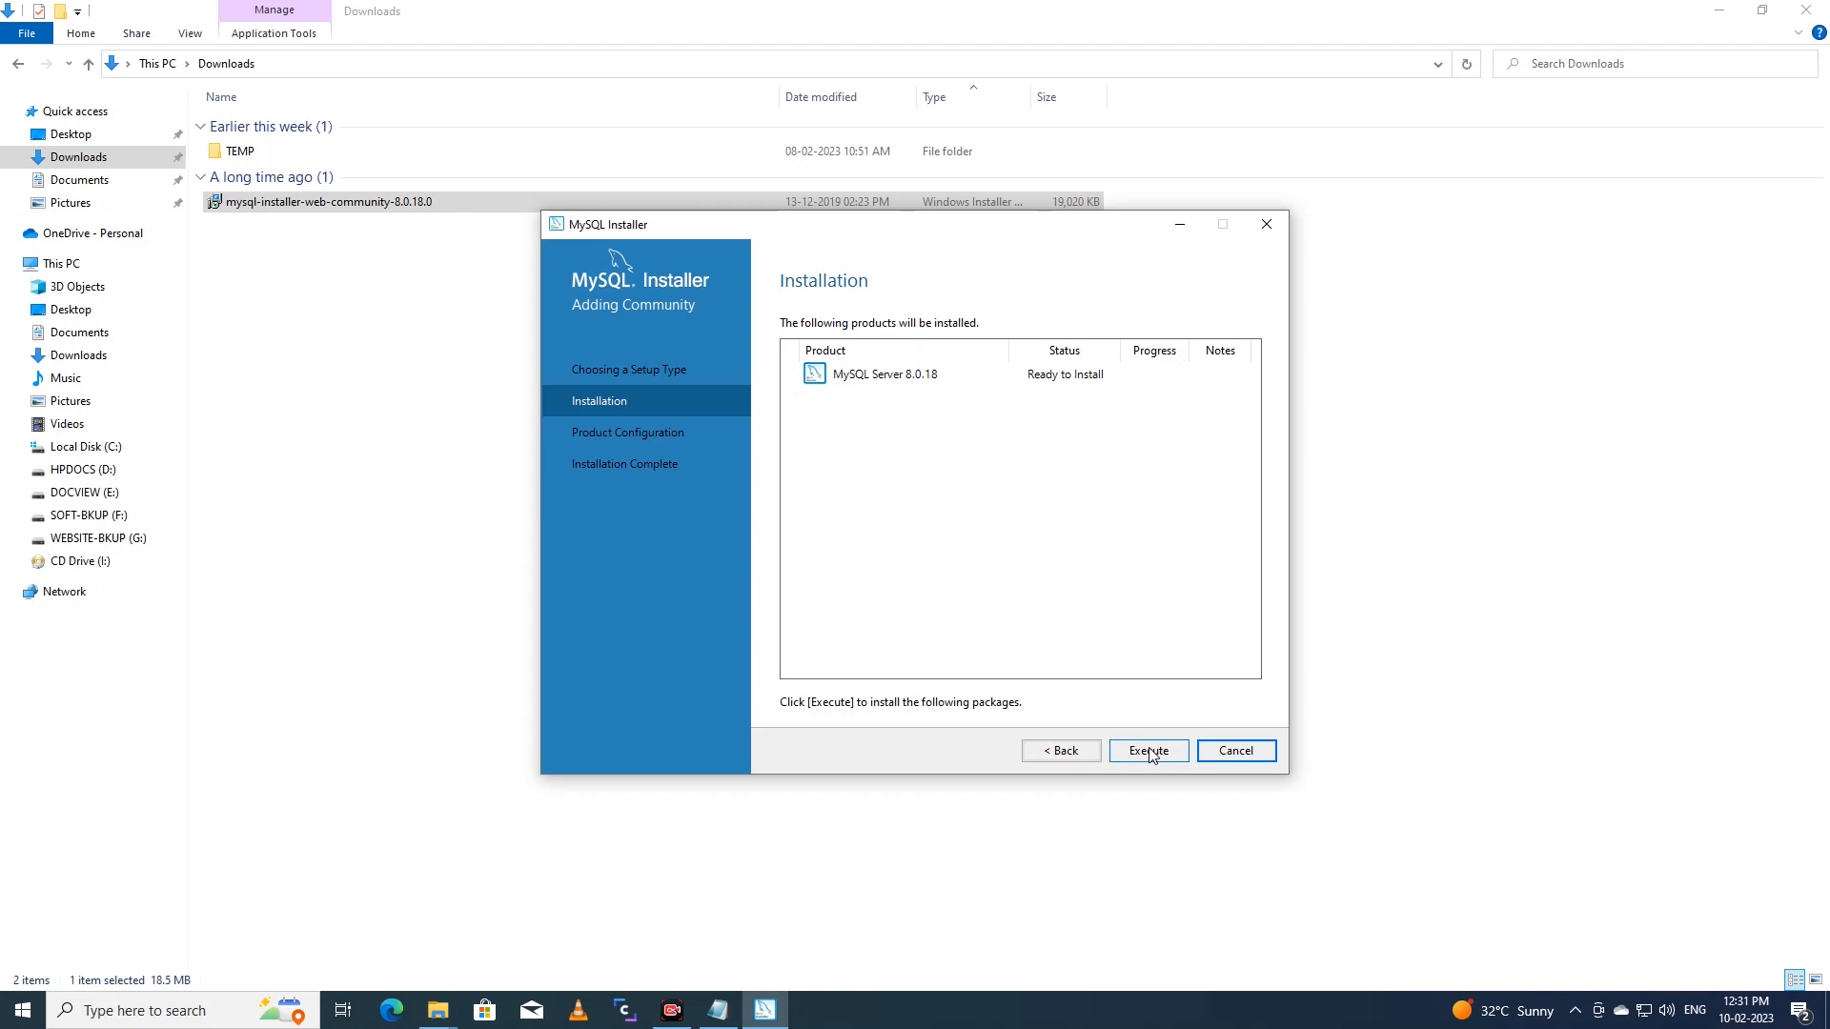
click(1150, 754)
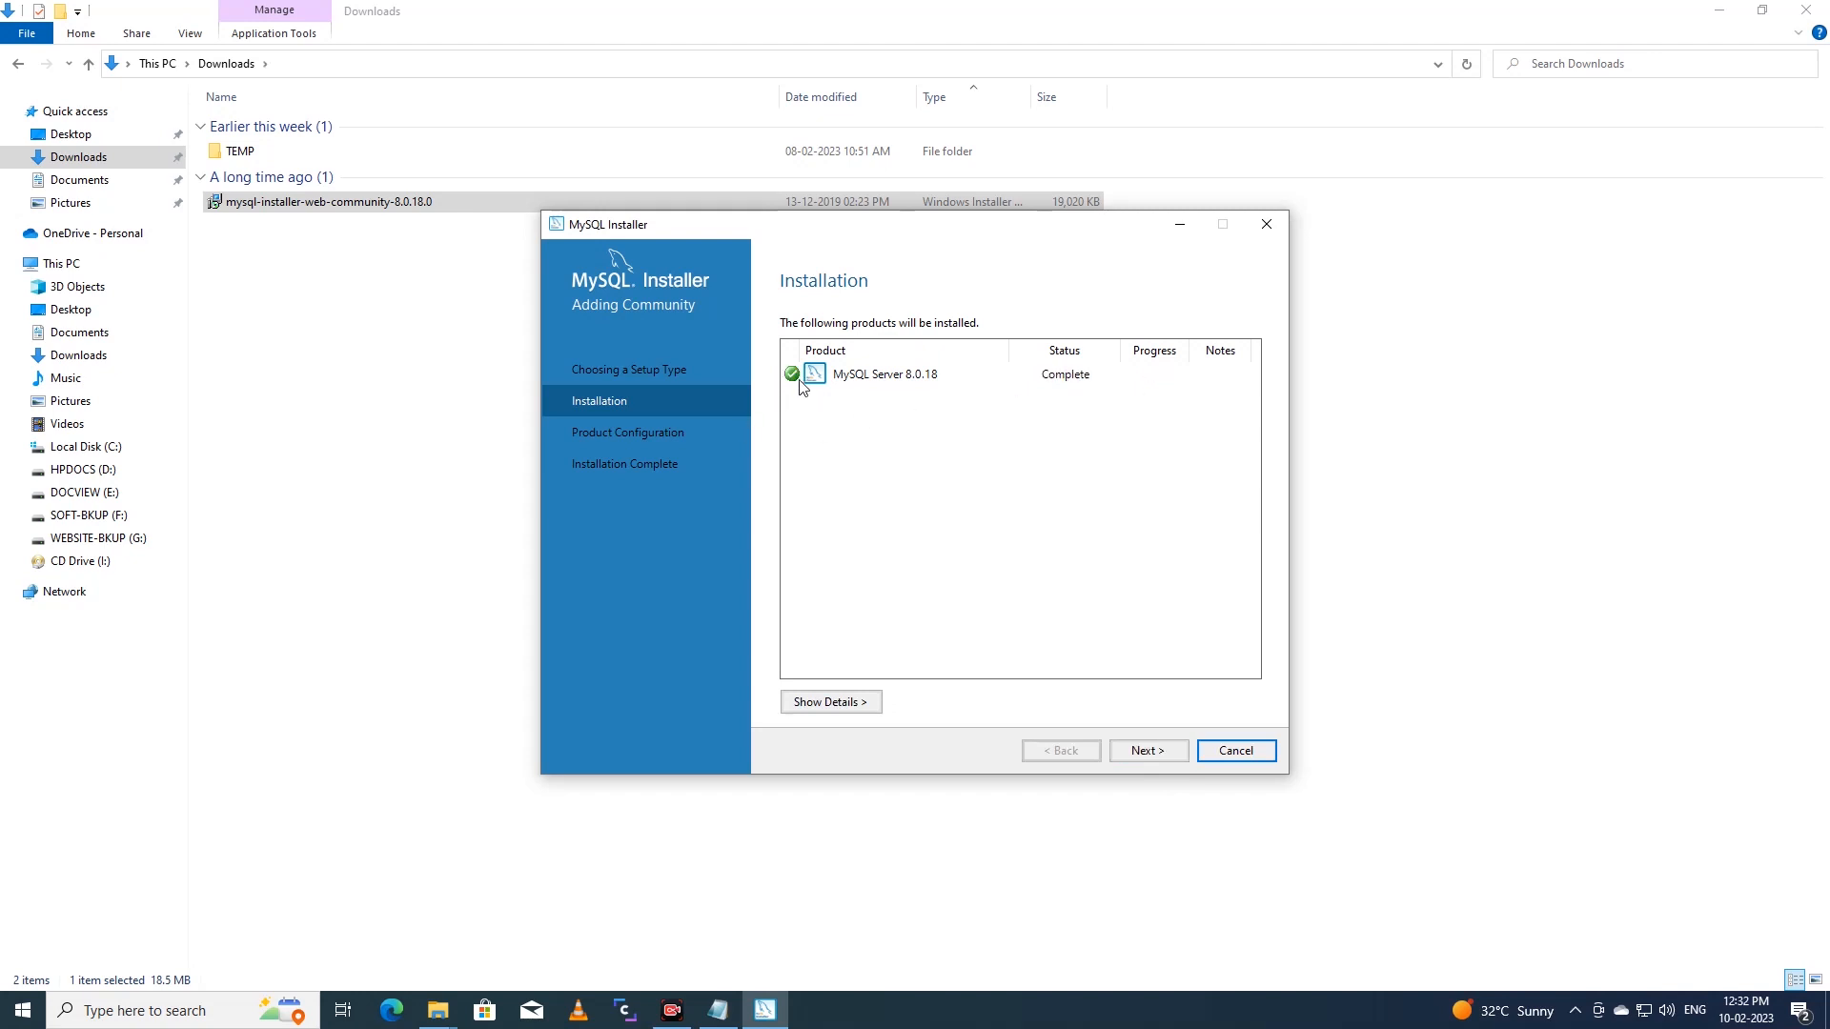
click(1159, 753)
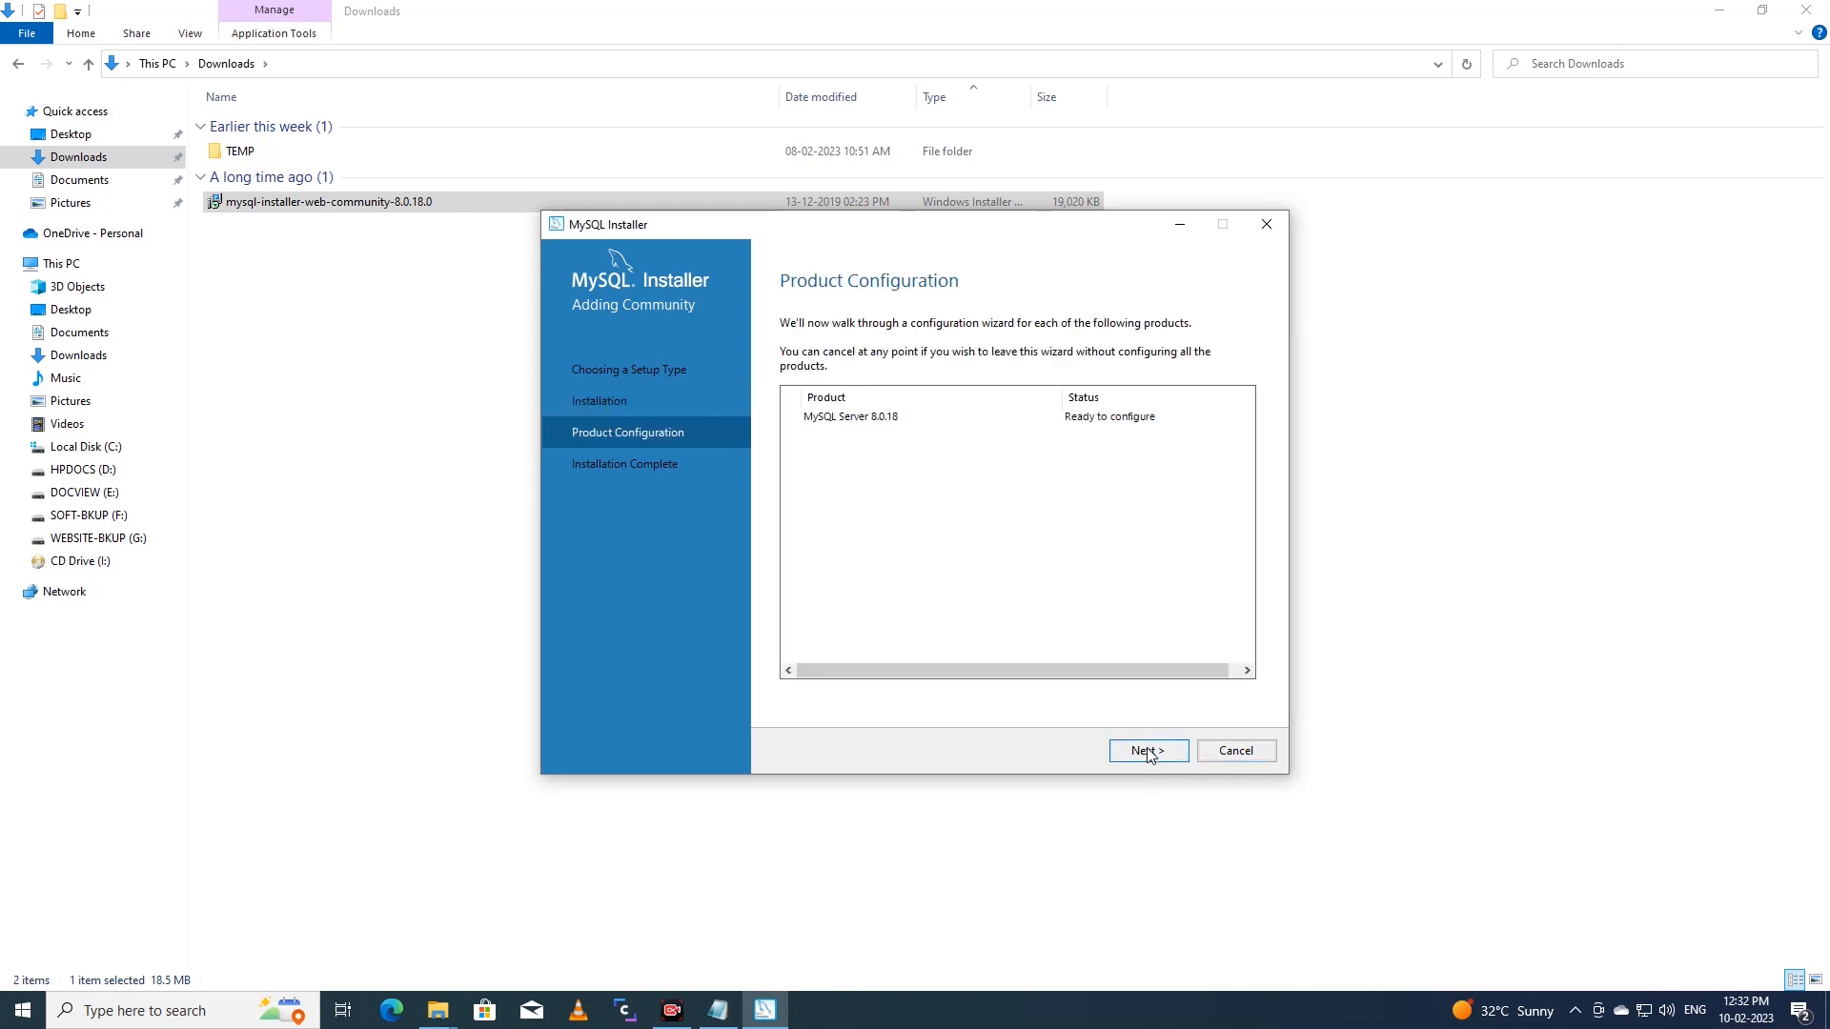
Step: Accept the Development Computer networking defaults on port 3306 and strong password encryption for authentication
click(1149, 756)
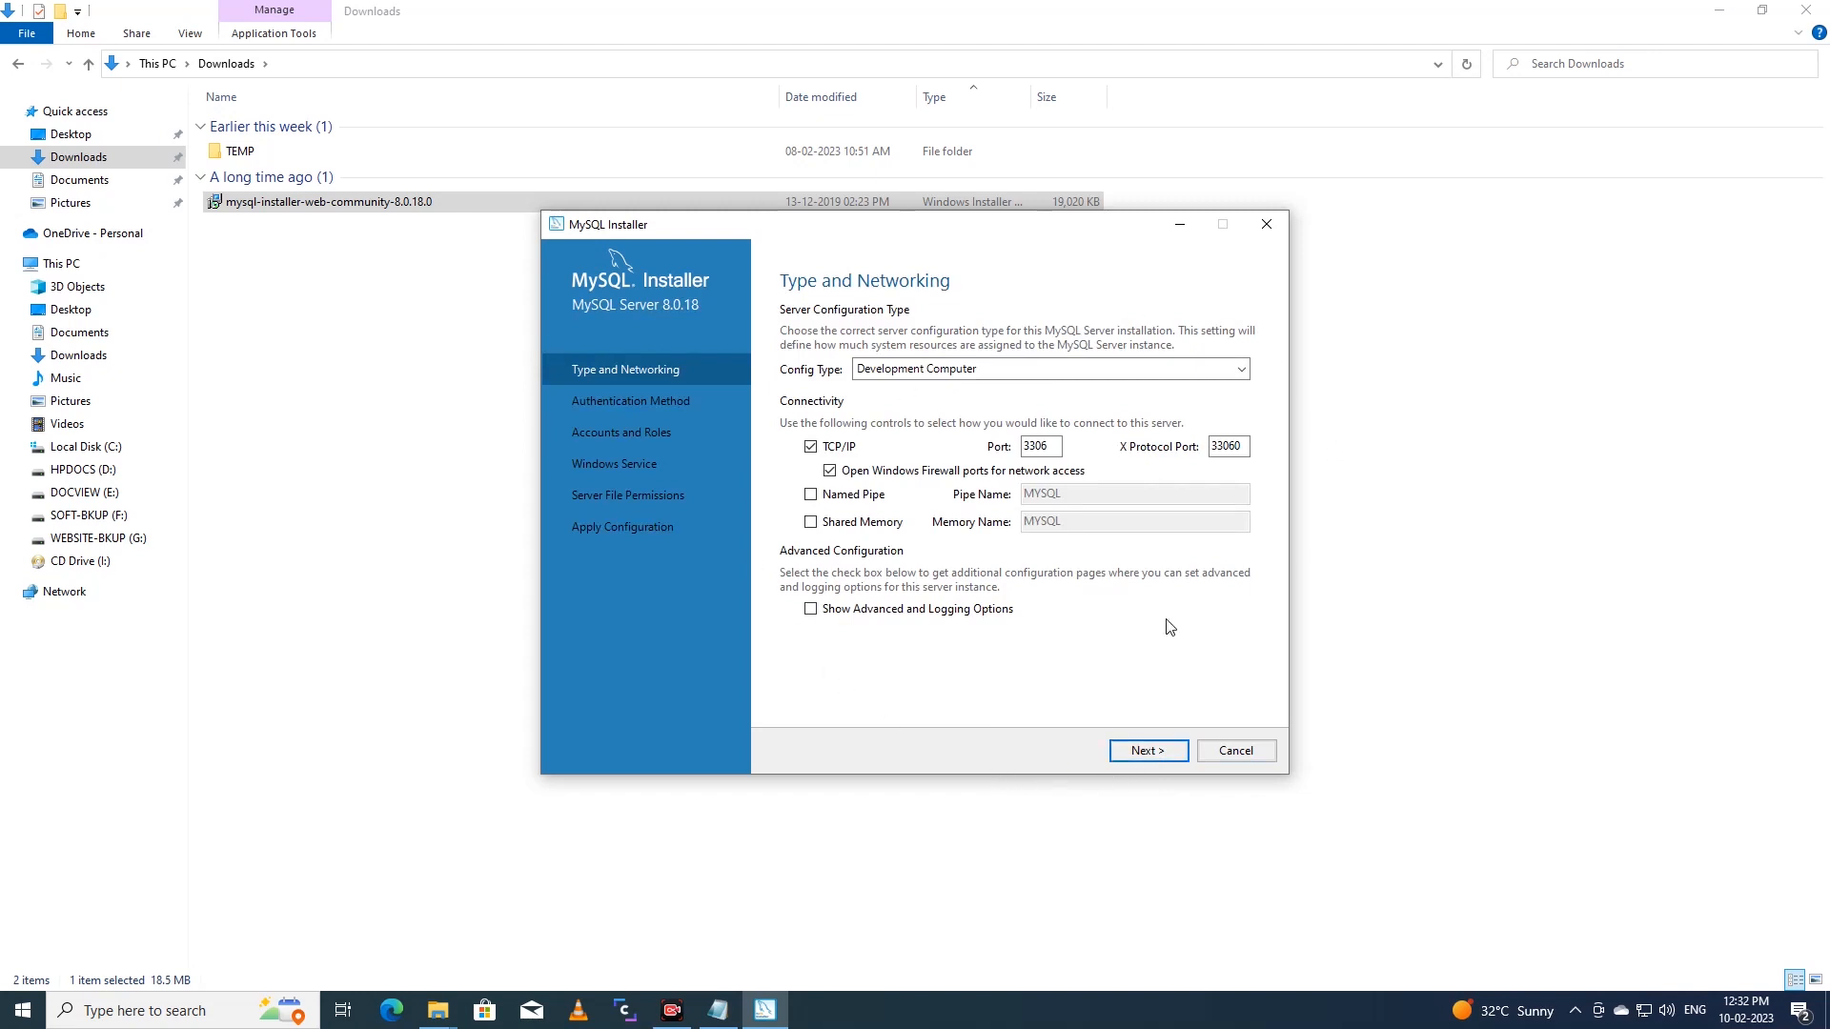
click(1148, 757)
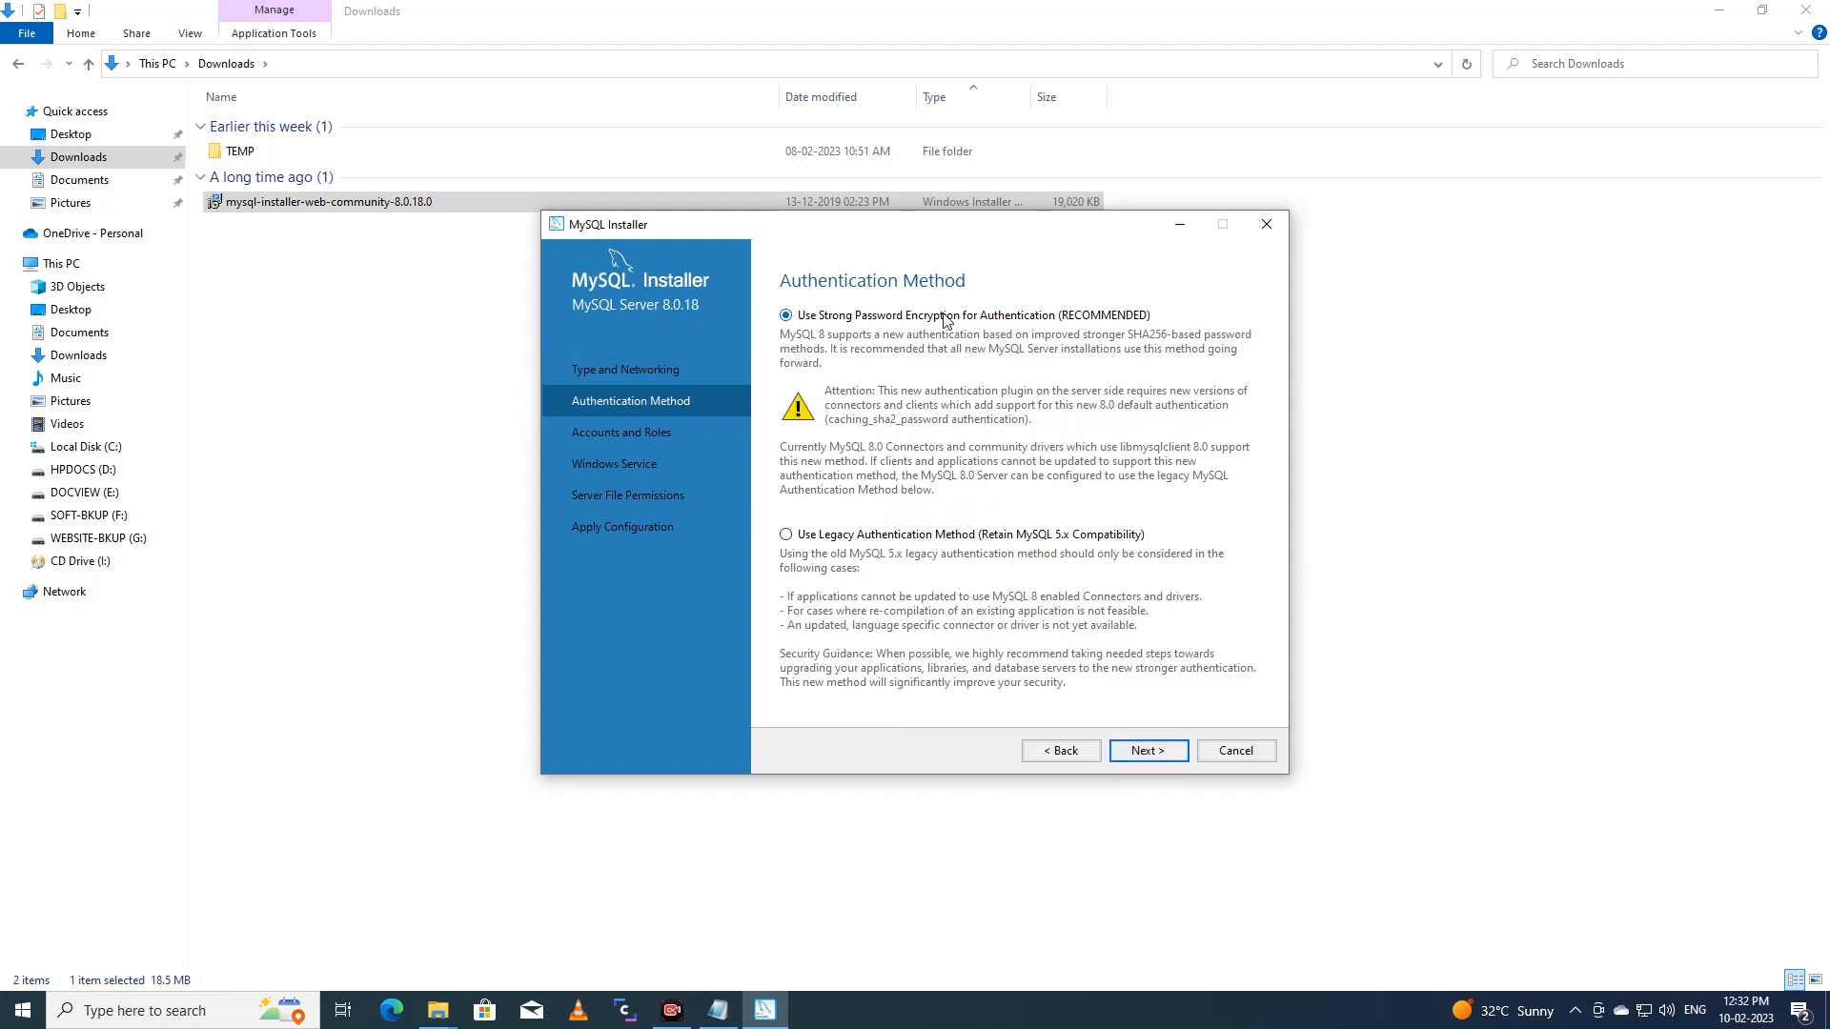
click(1140, 753)
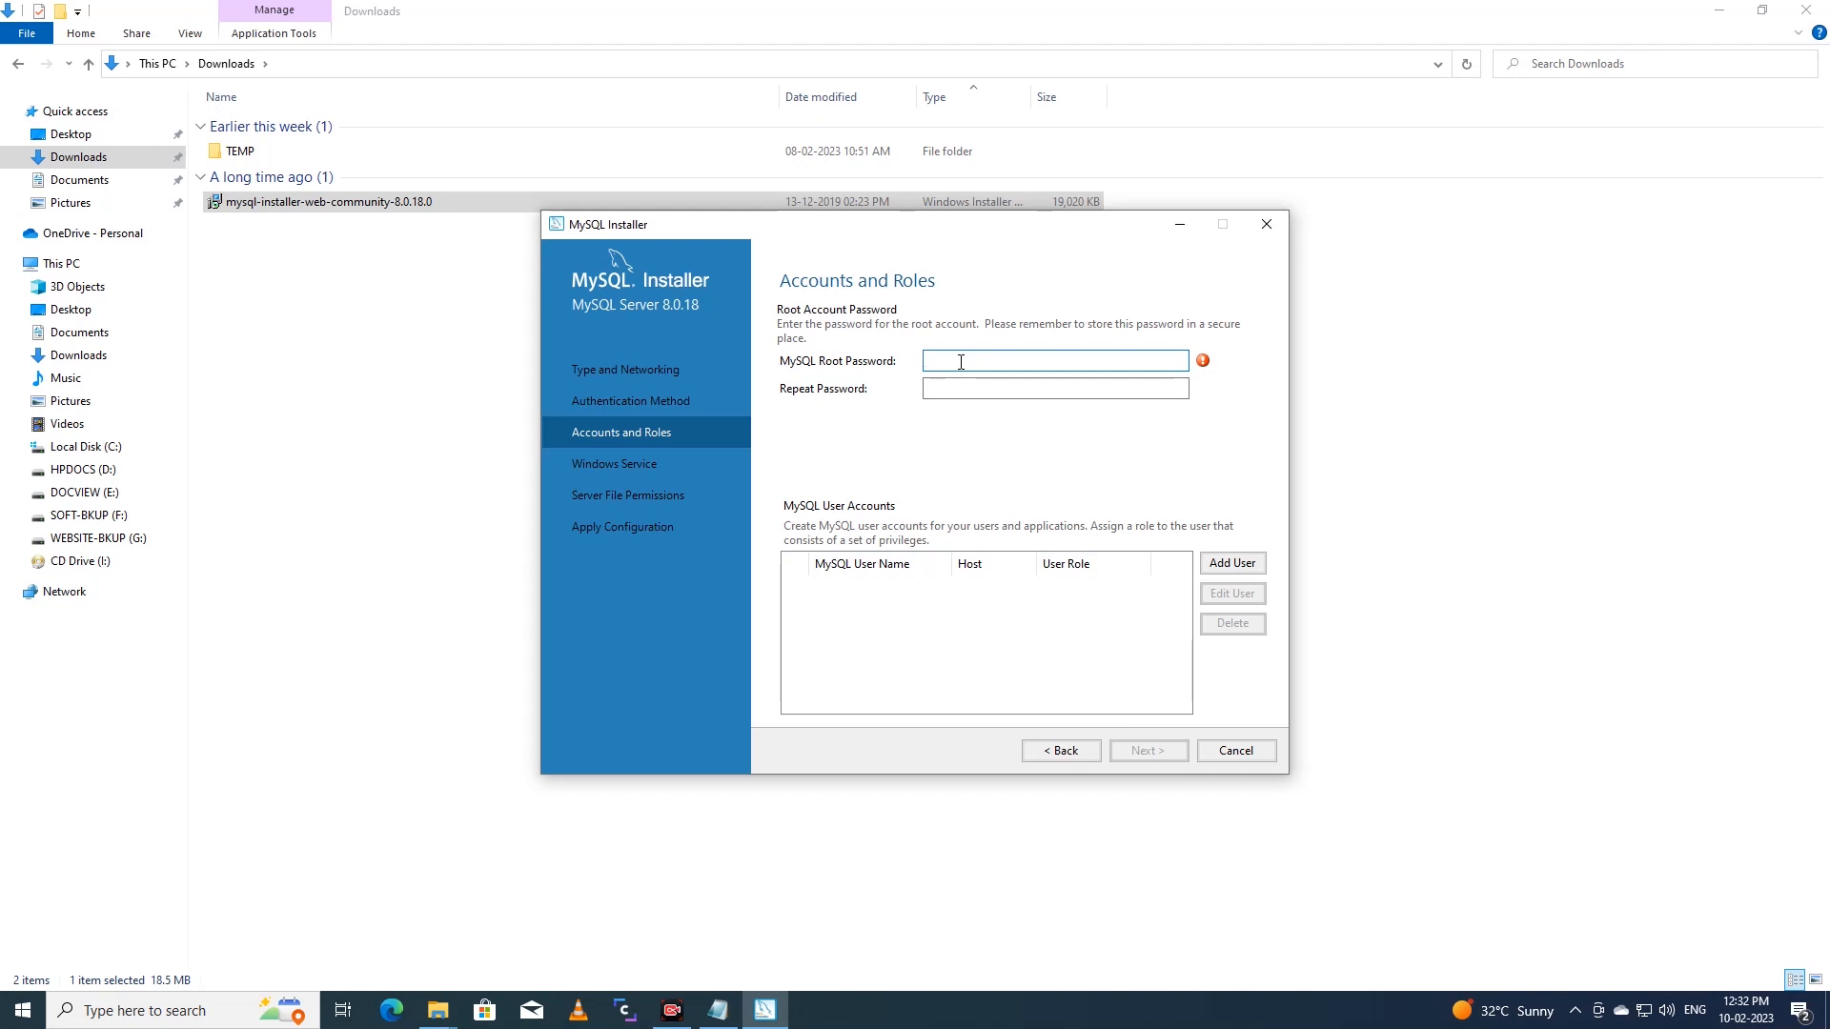
Step: Enter and repeat the MySQL root password, and accept the default MySQL80 Windows service and full-access server file permissions
text(•••••)
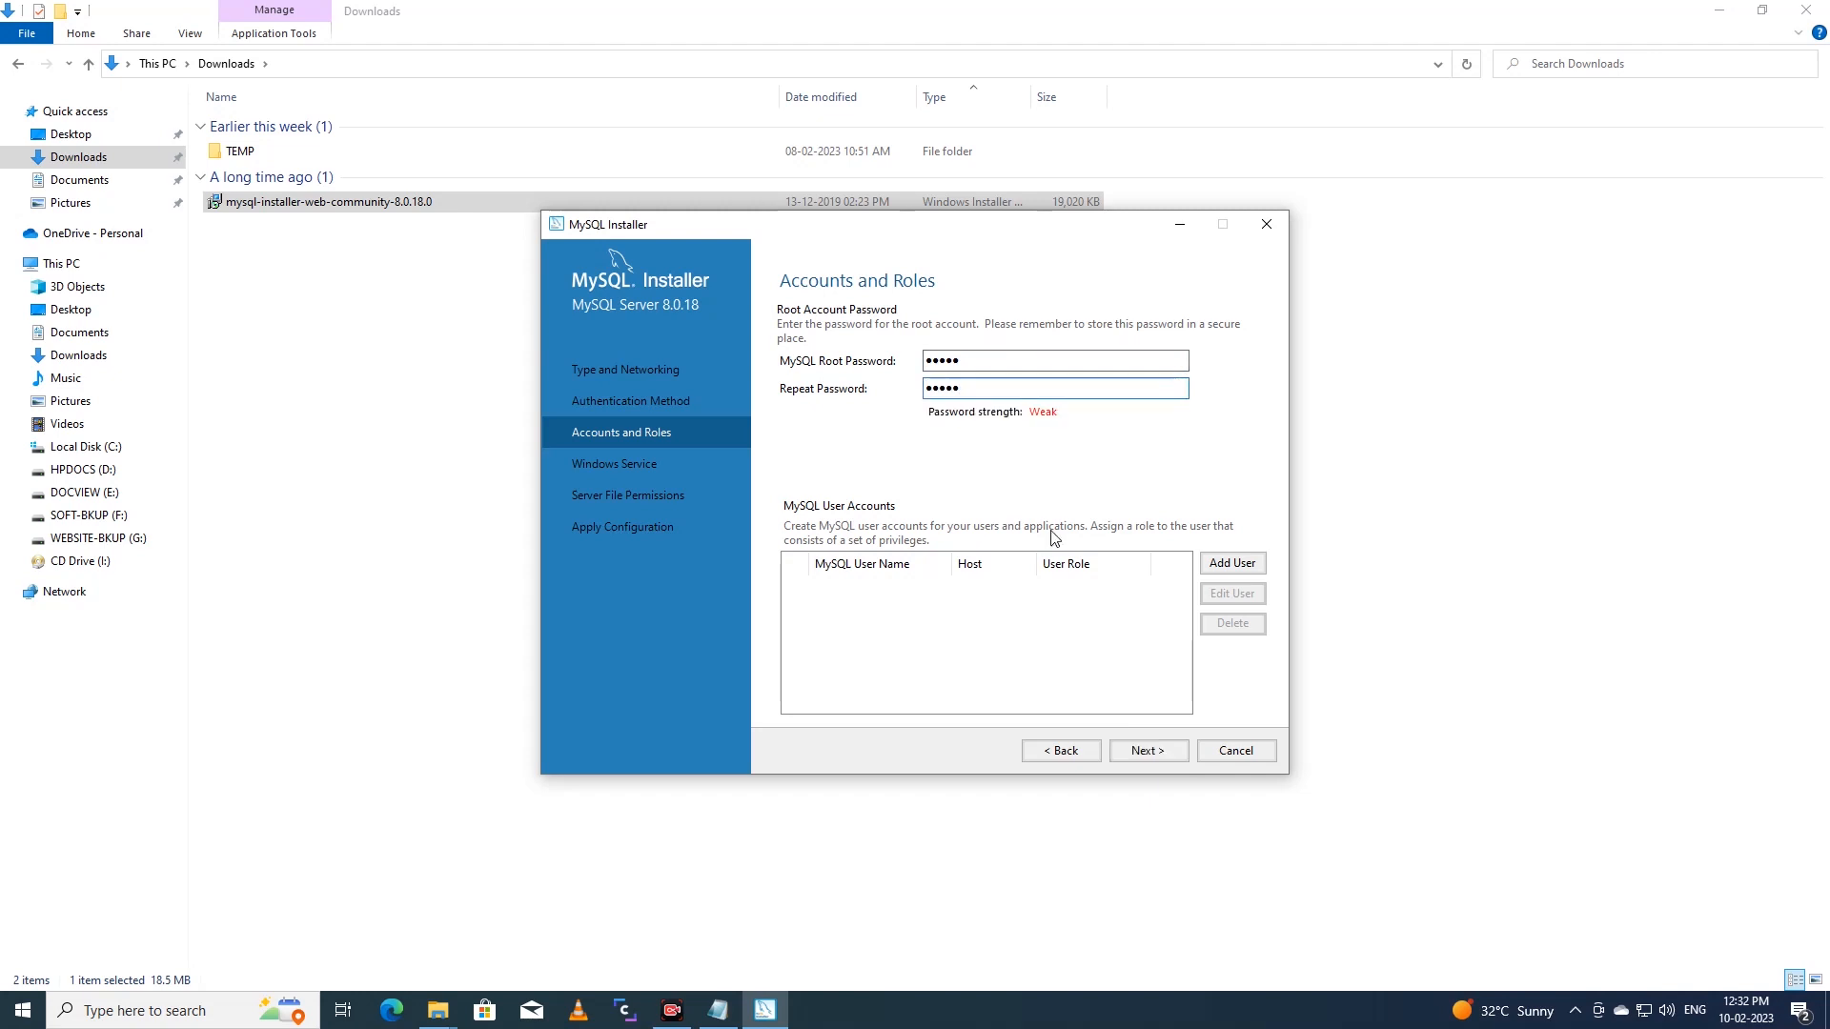
click(1148, 751)
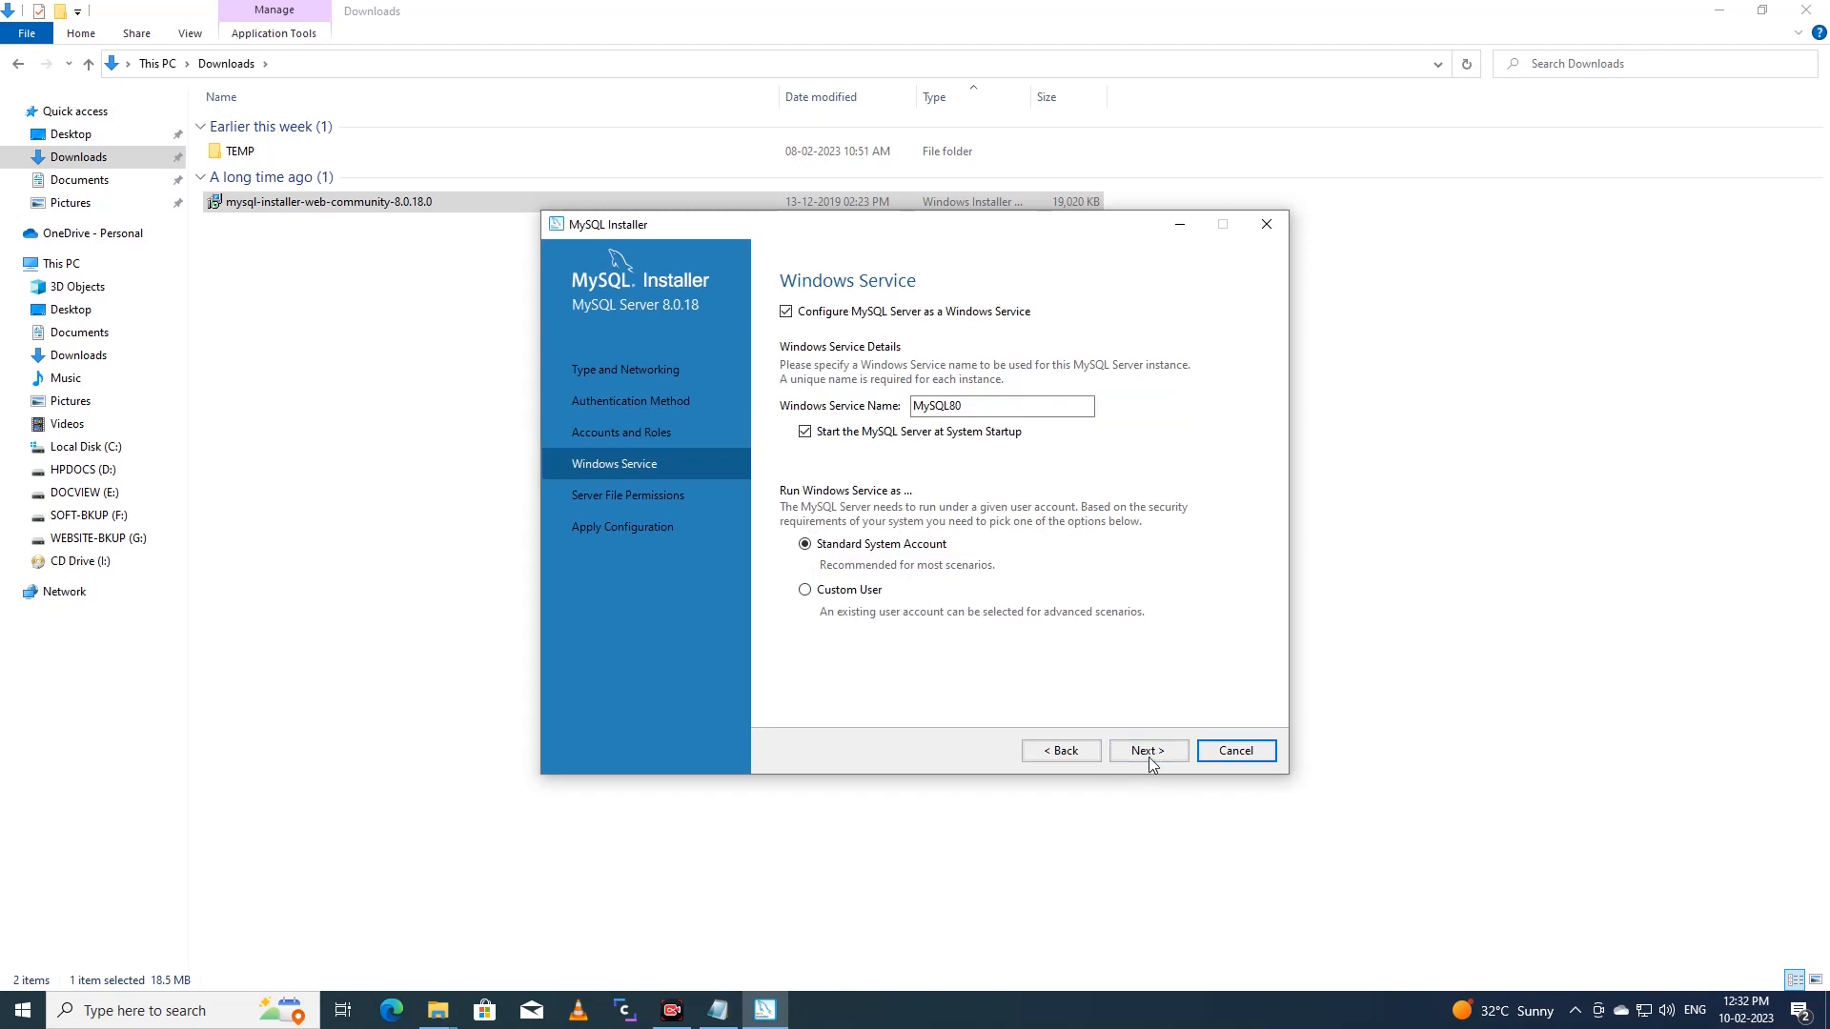
click(1149, 753)
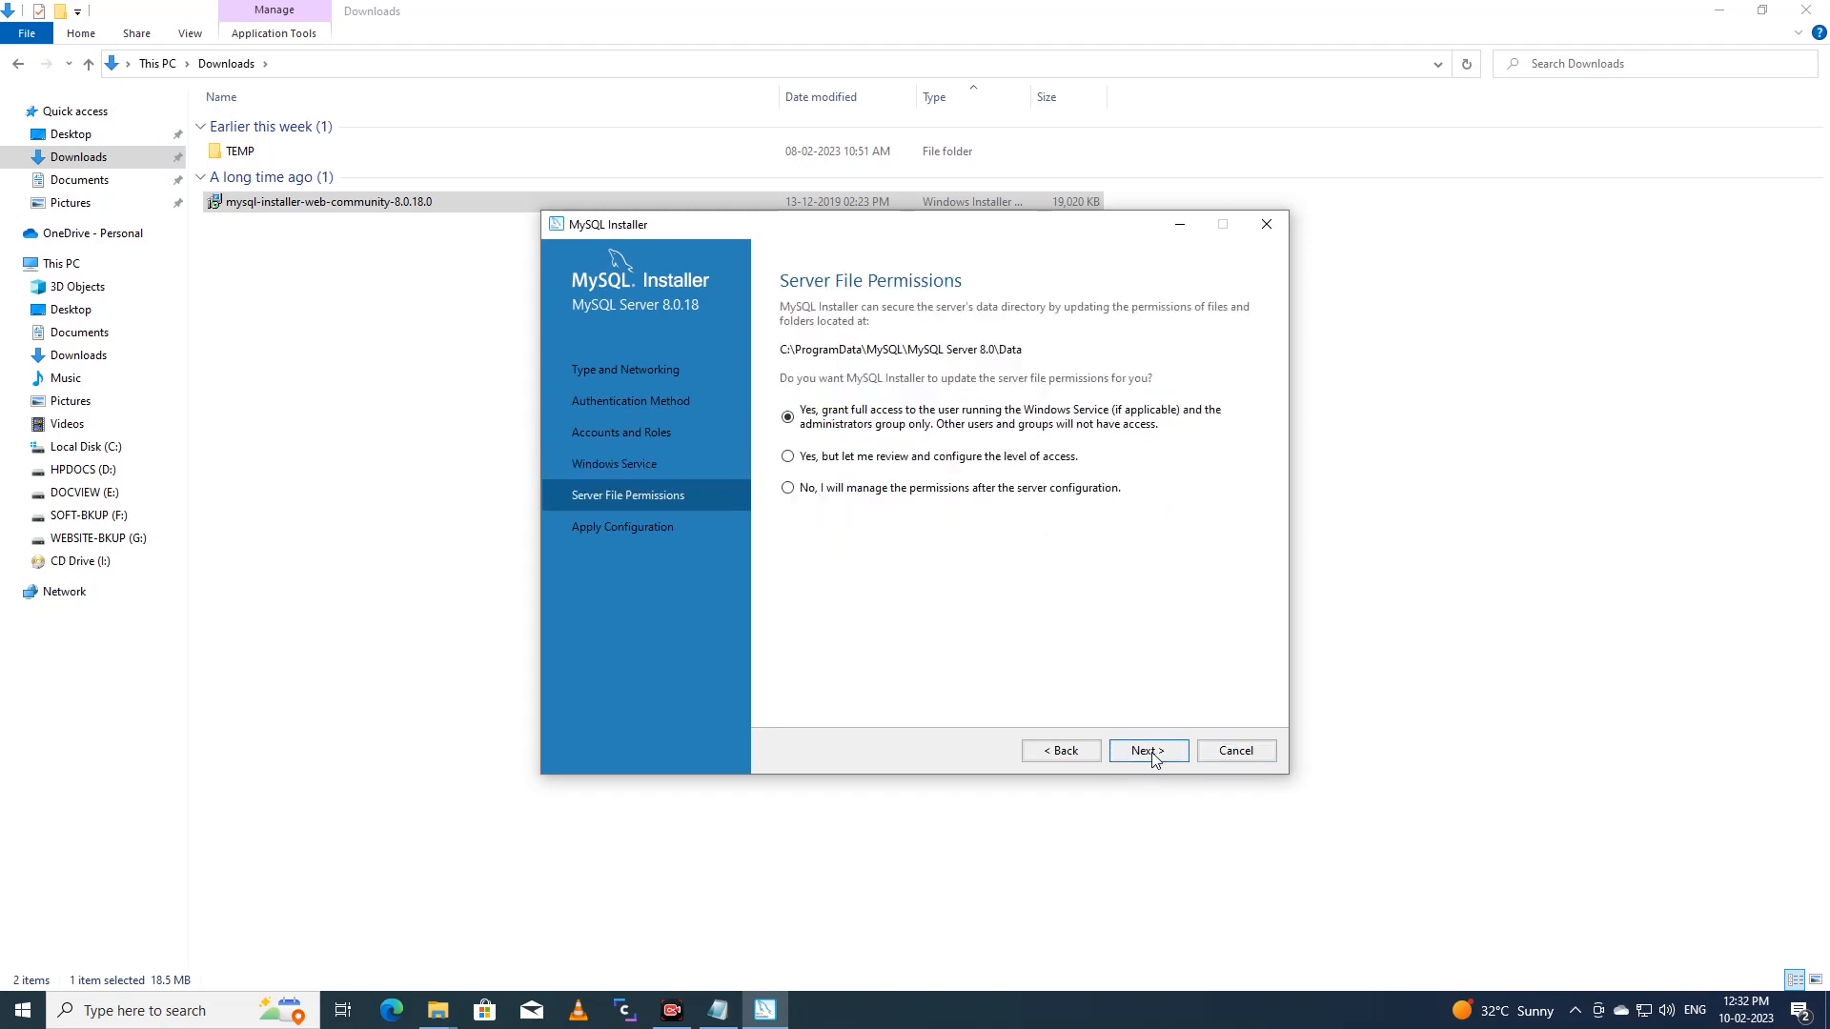
click(1151, 753)
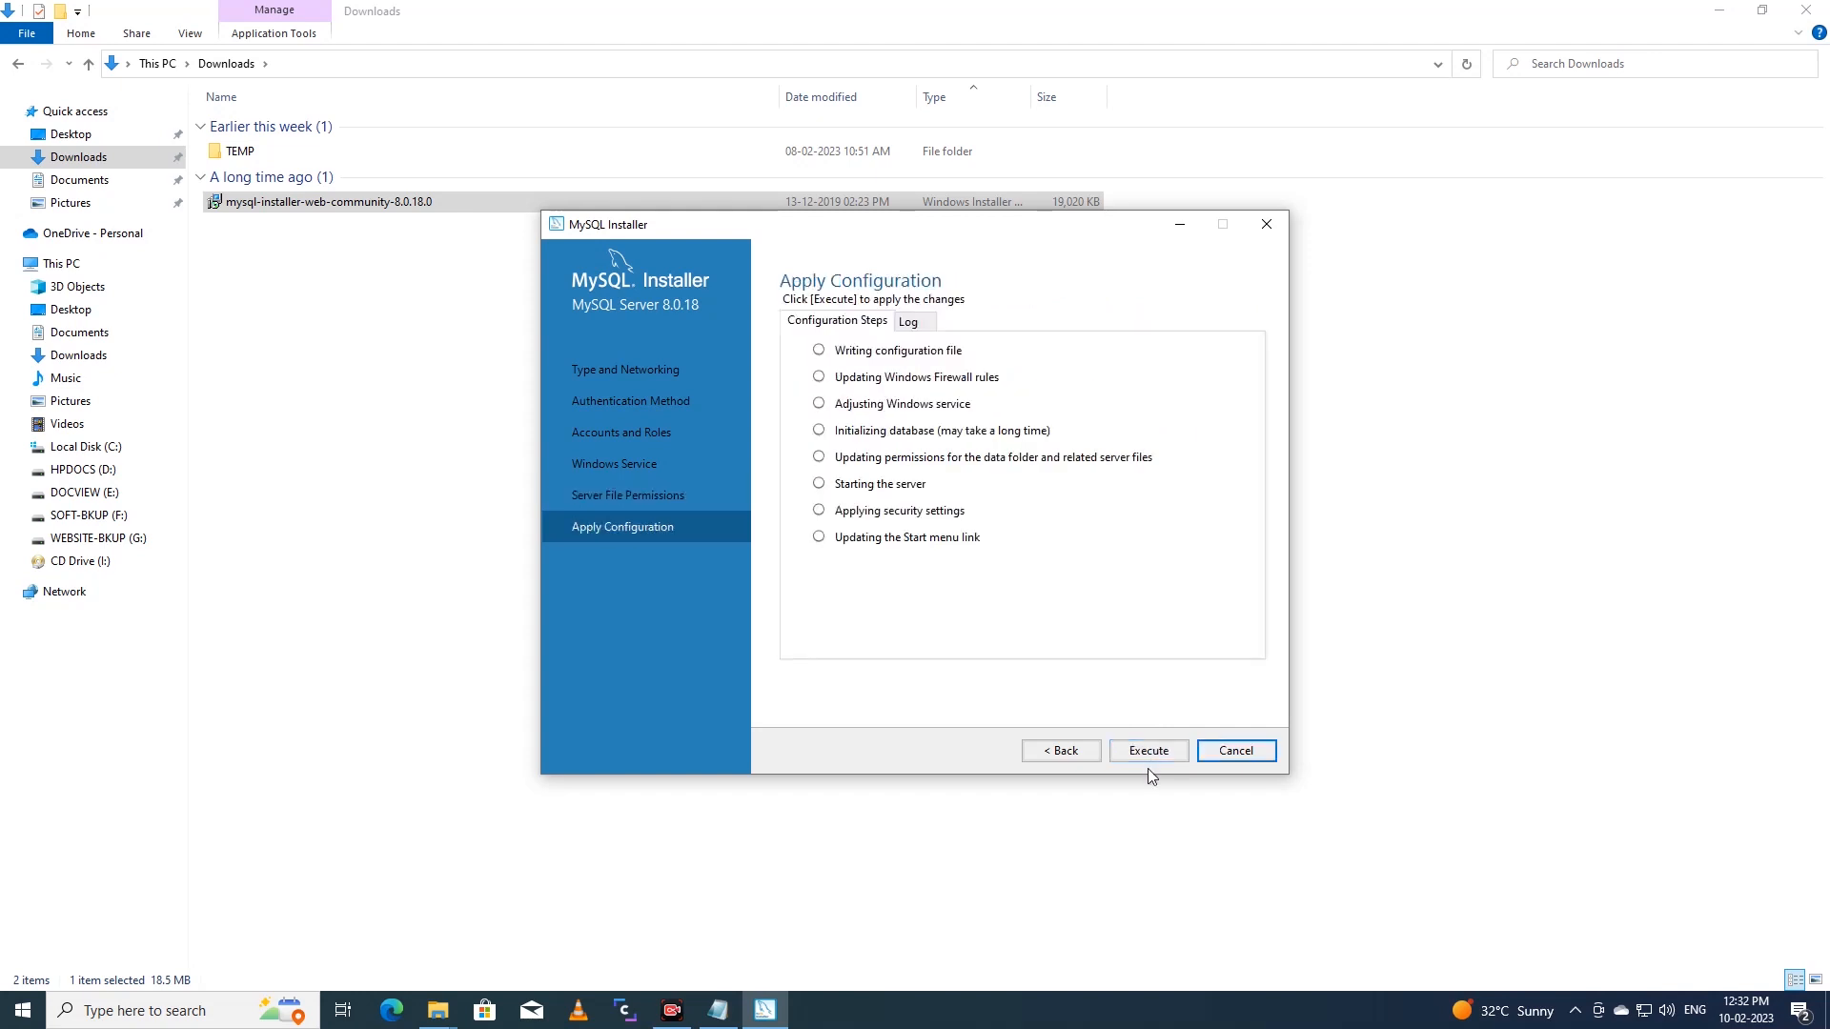
Step: Apply the MySQL Server configuration and finish the installer
click(1153, 755)
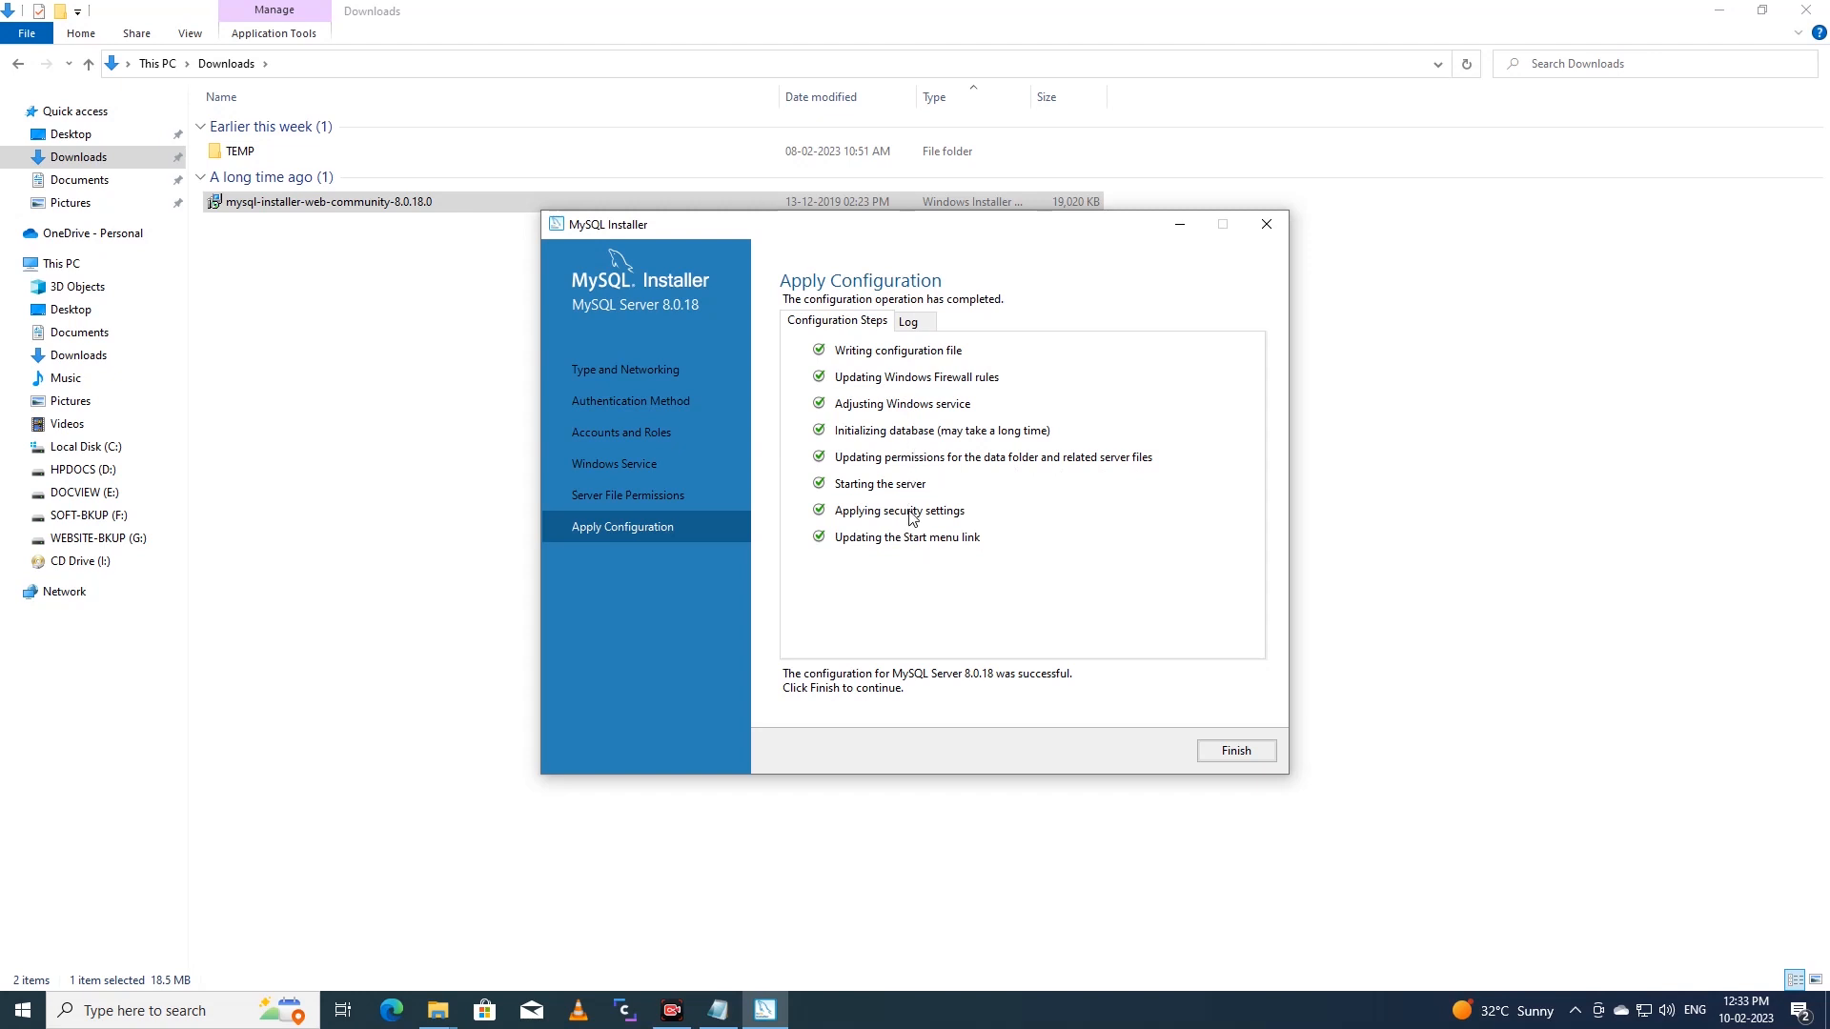
click(1236, 751)
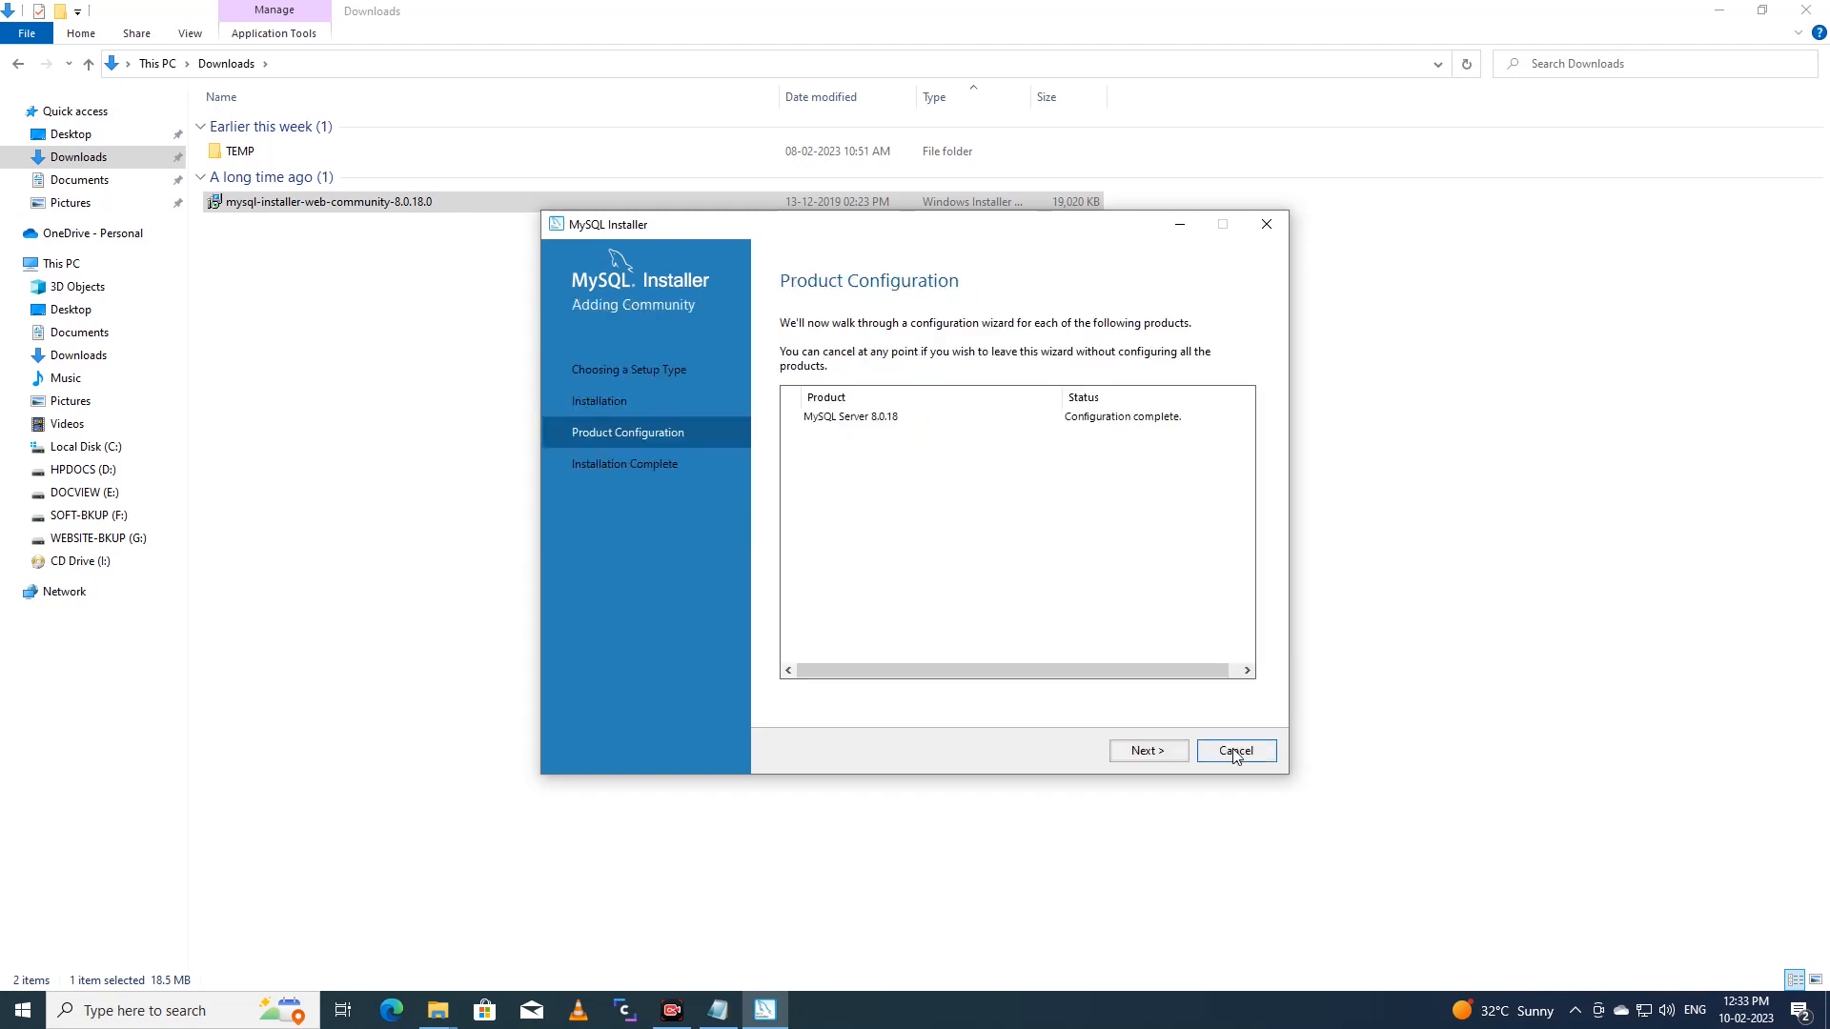
click(1149, 751)
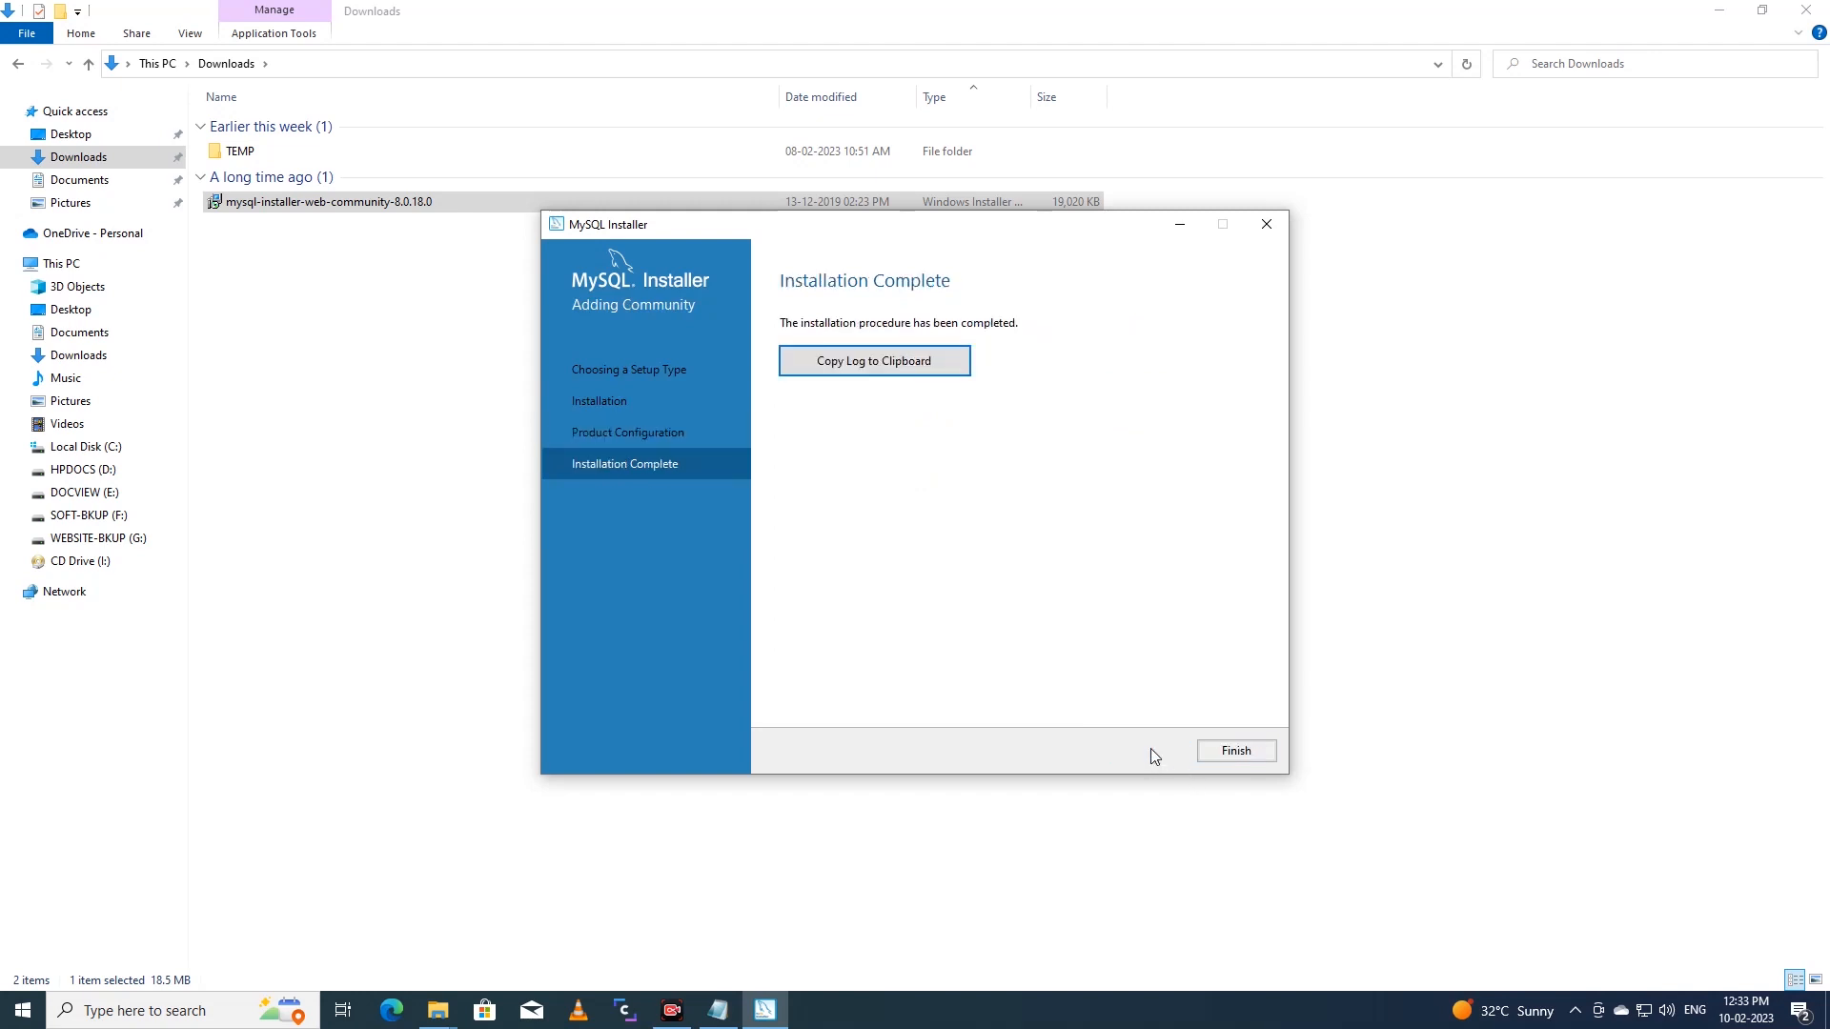
click(1234, 752)
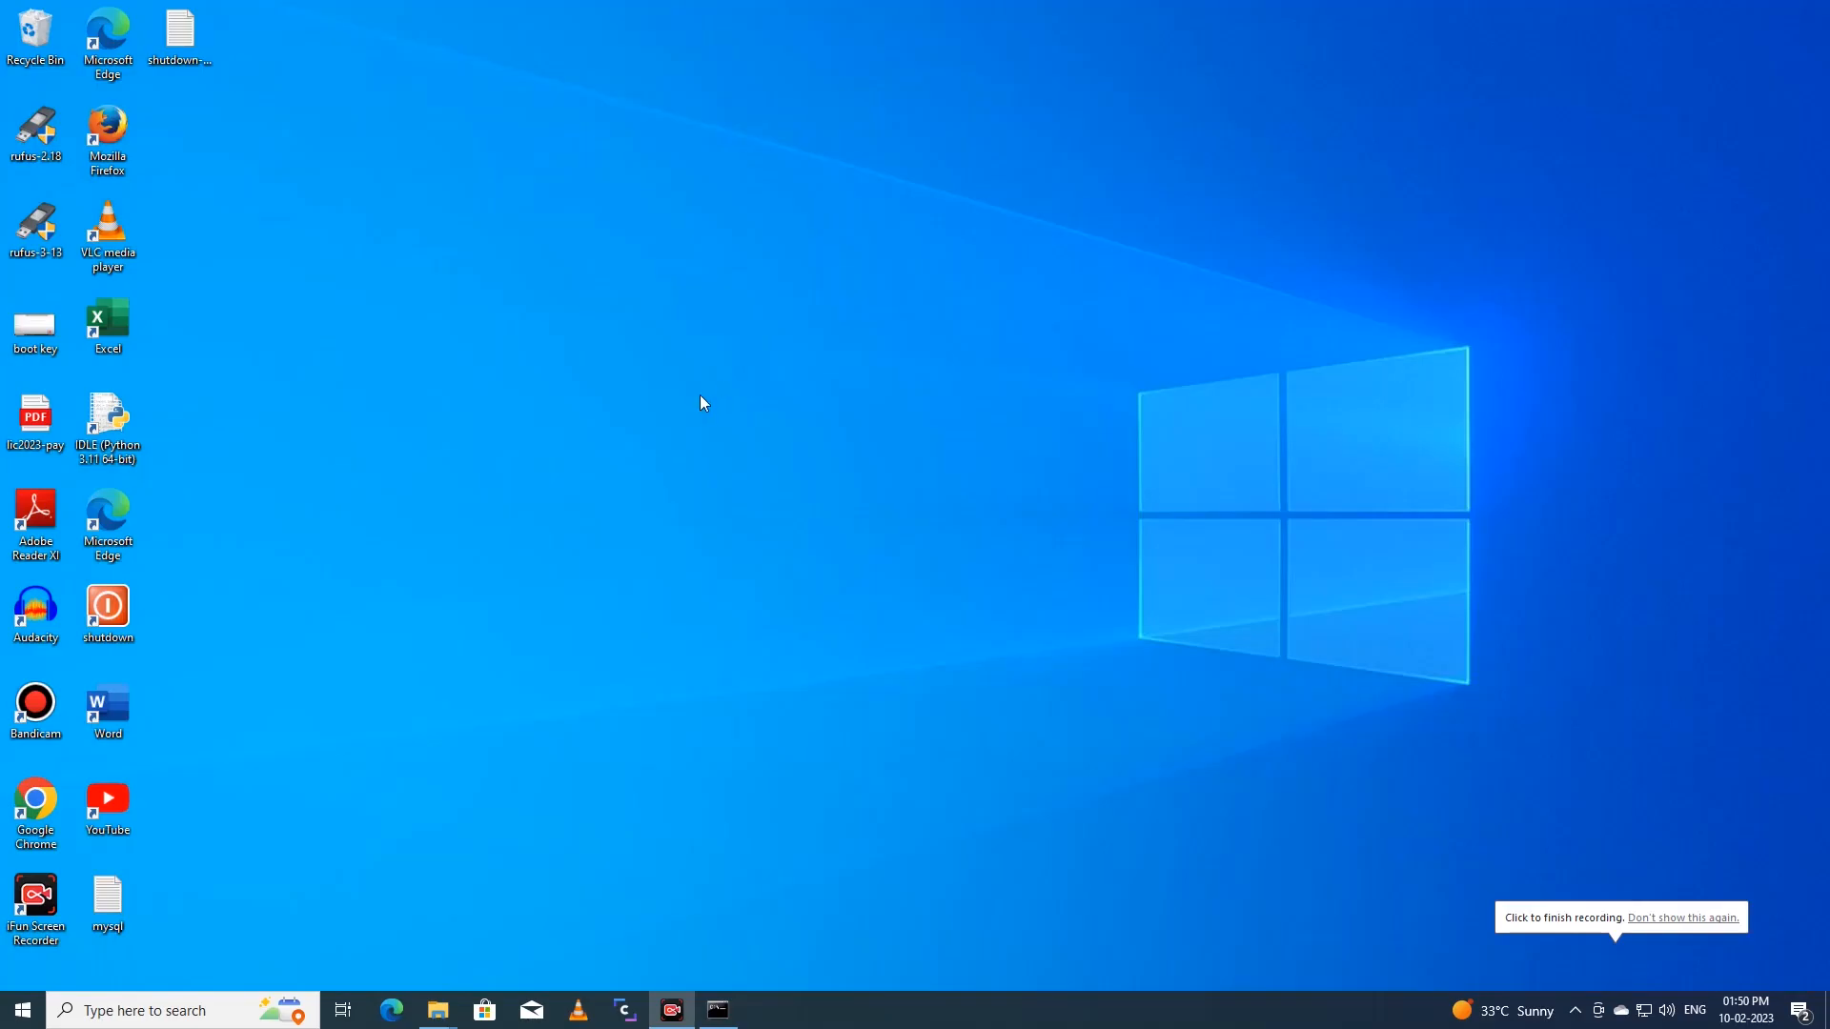
Step: Open the bin folder of MySQL Server 8.0 under Program Files on drive C in File Explorer
key(super+e)
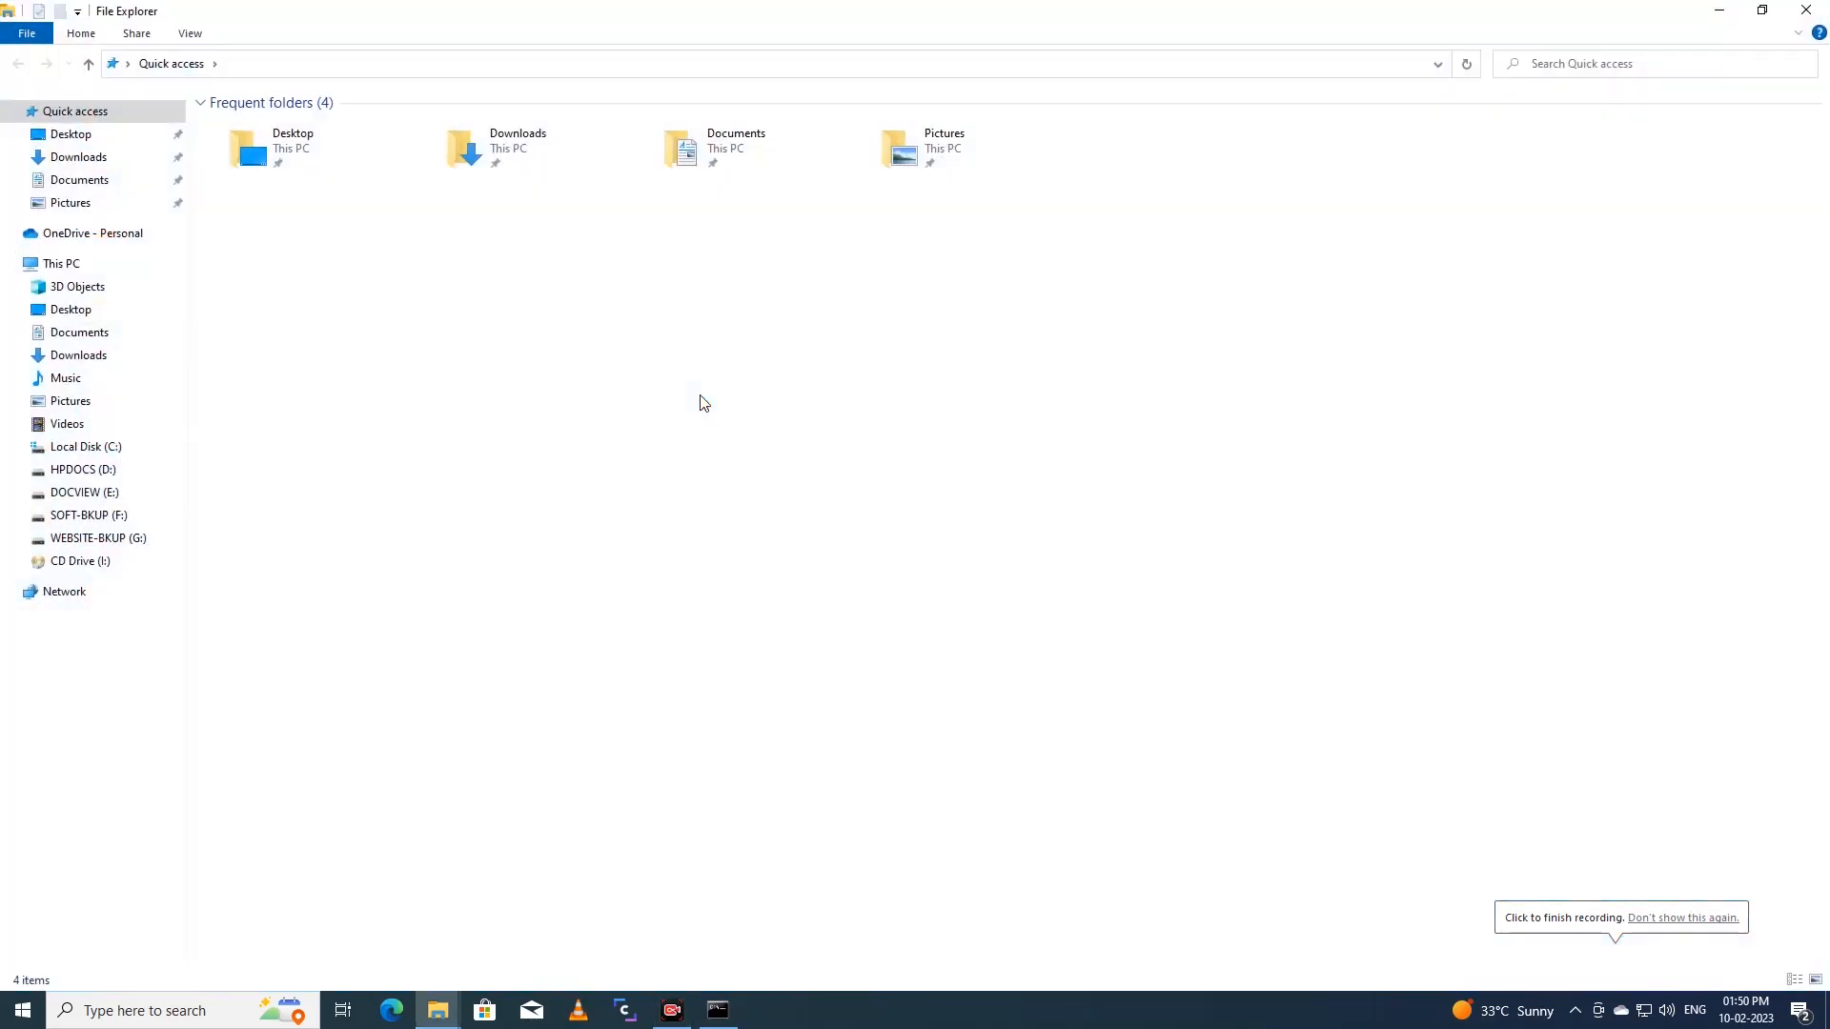
click(146, 446)
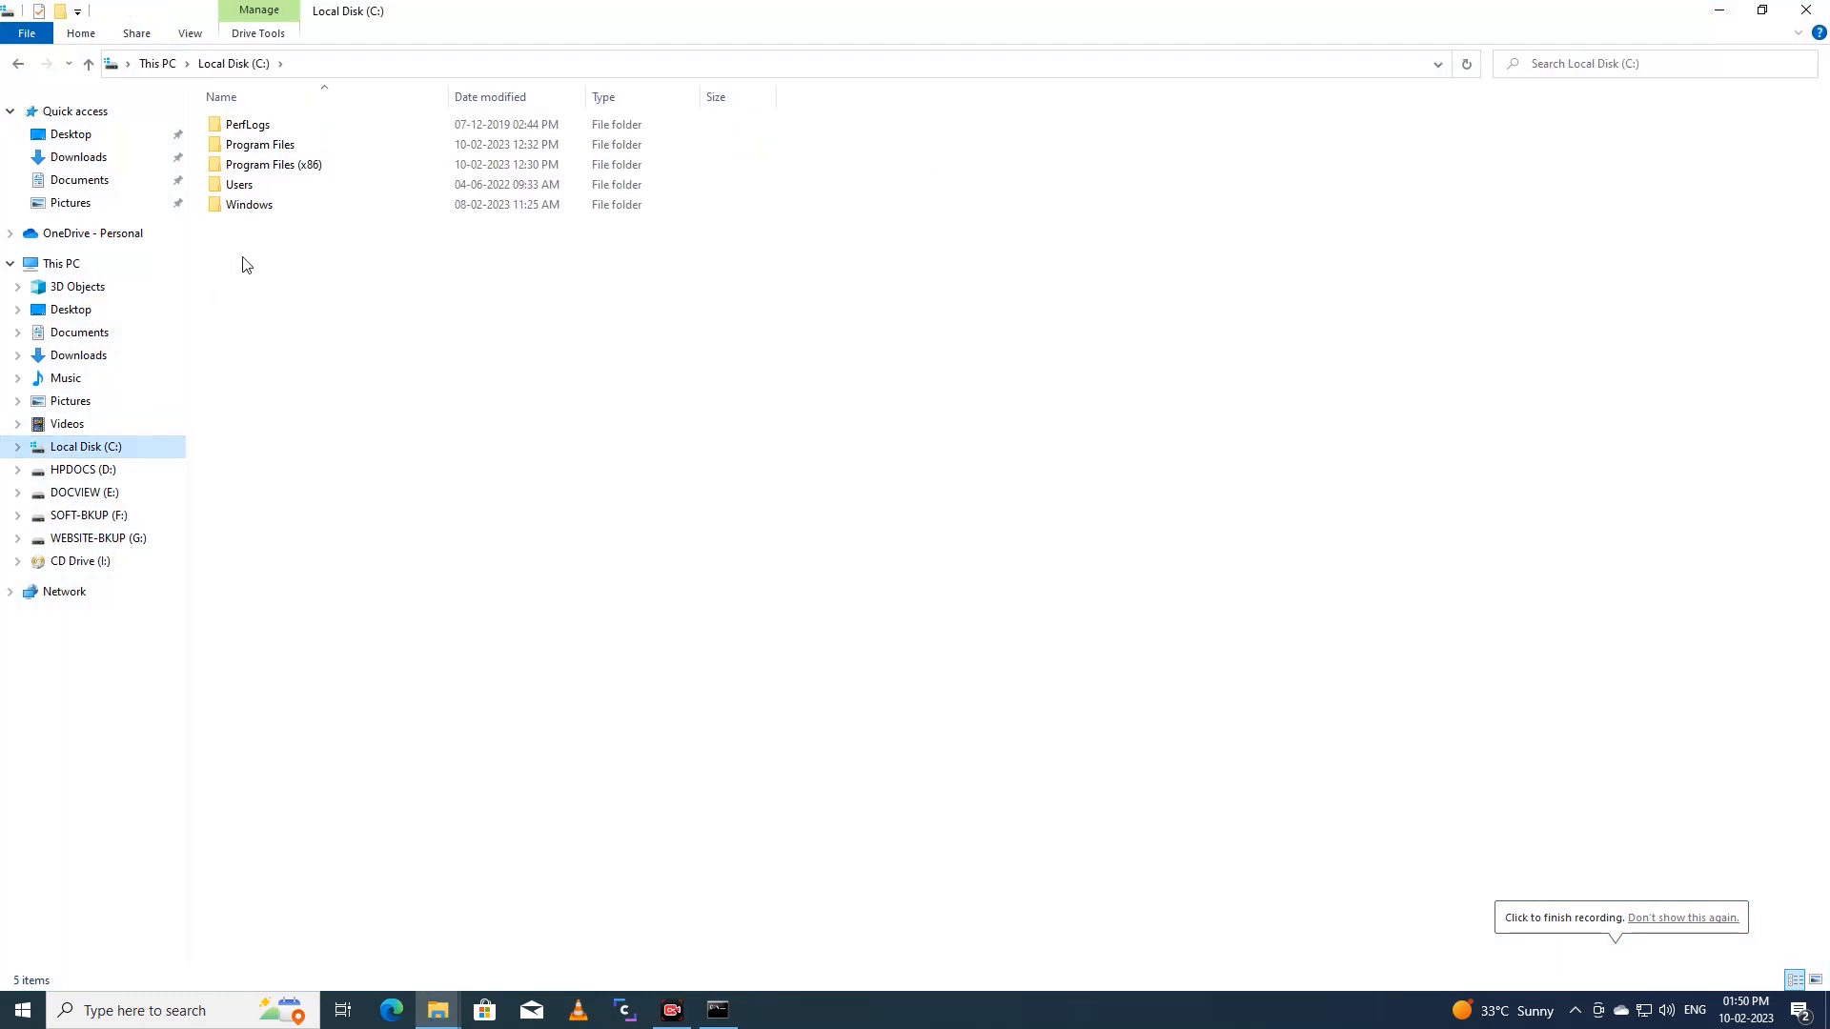
double_click(297, 152)
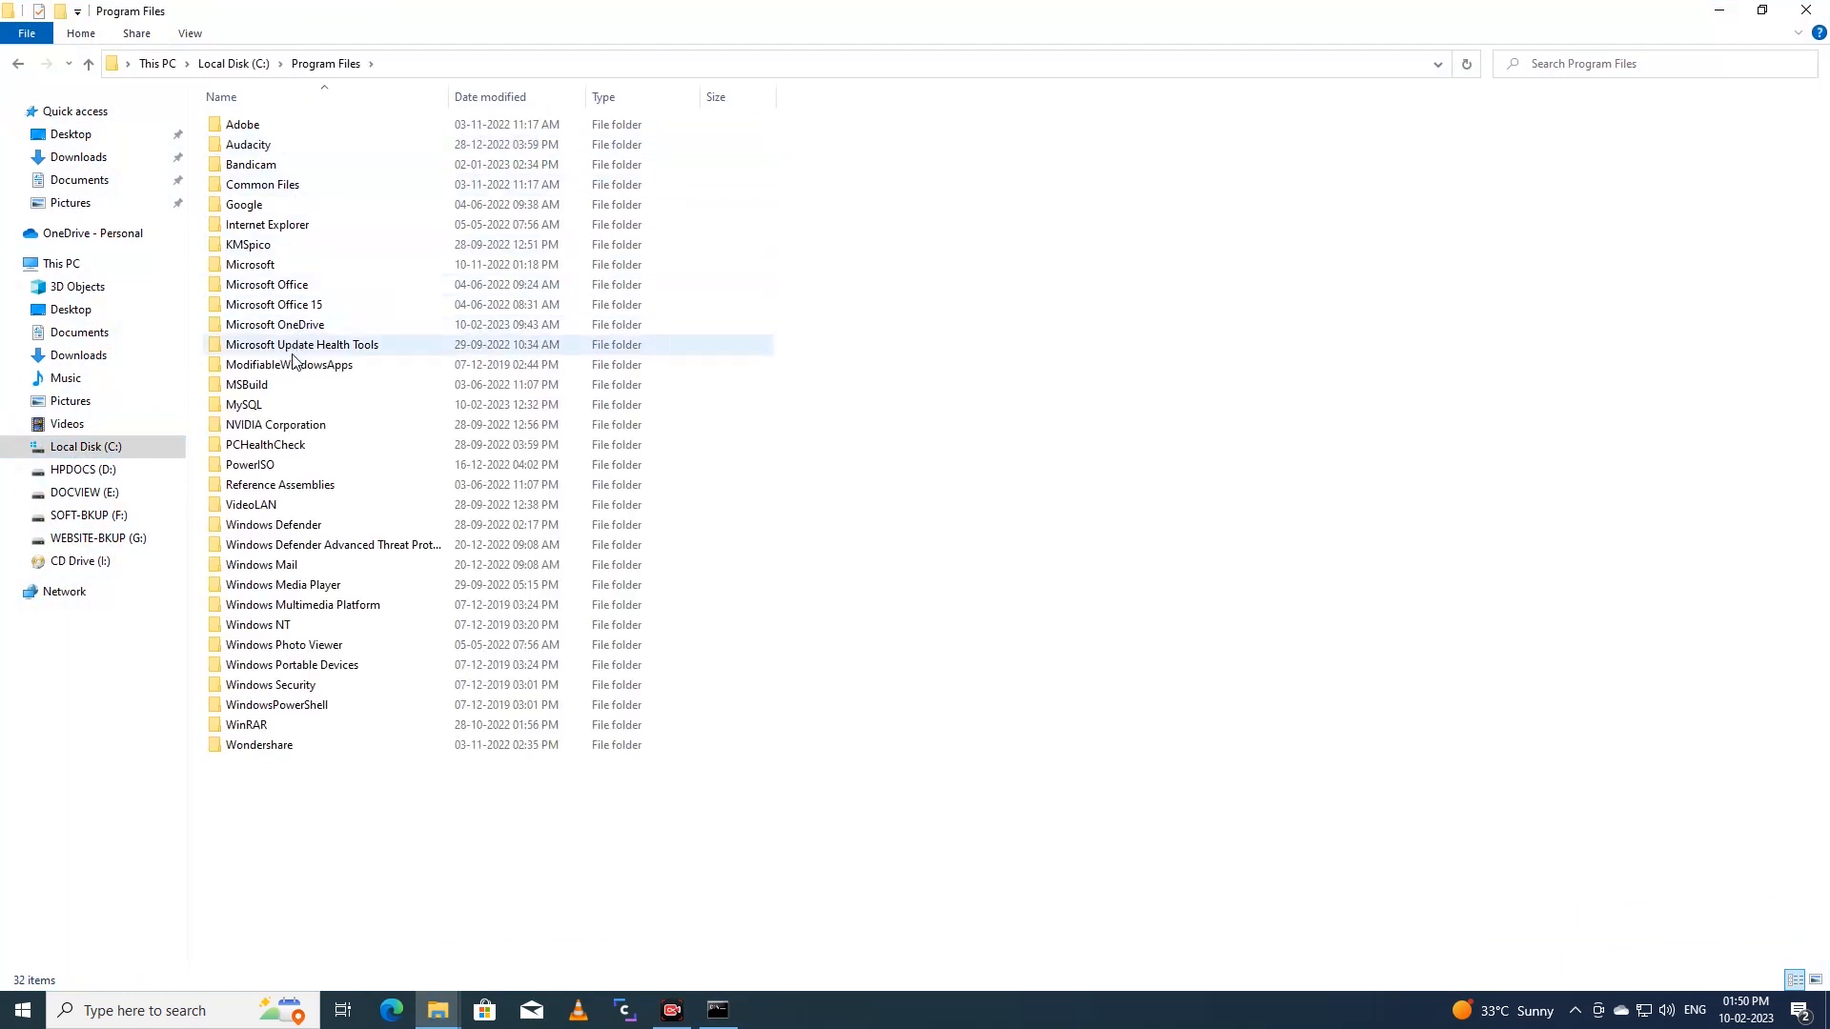
double_click(293, 405)
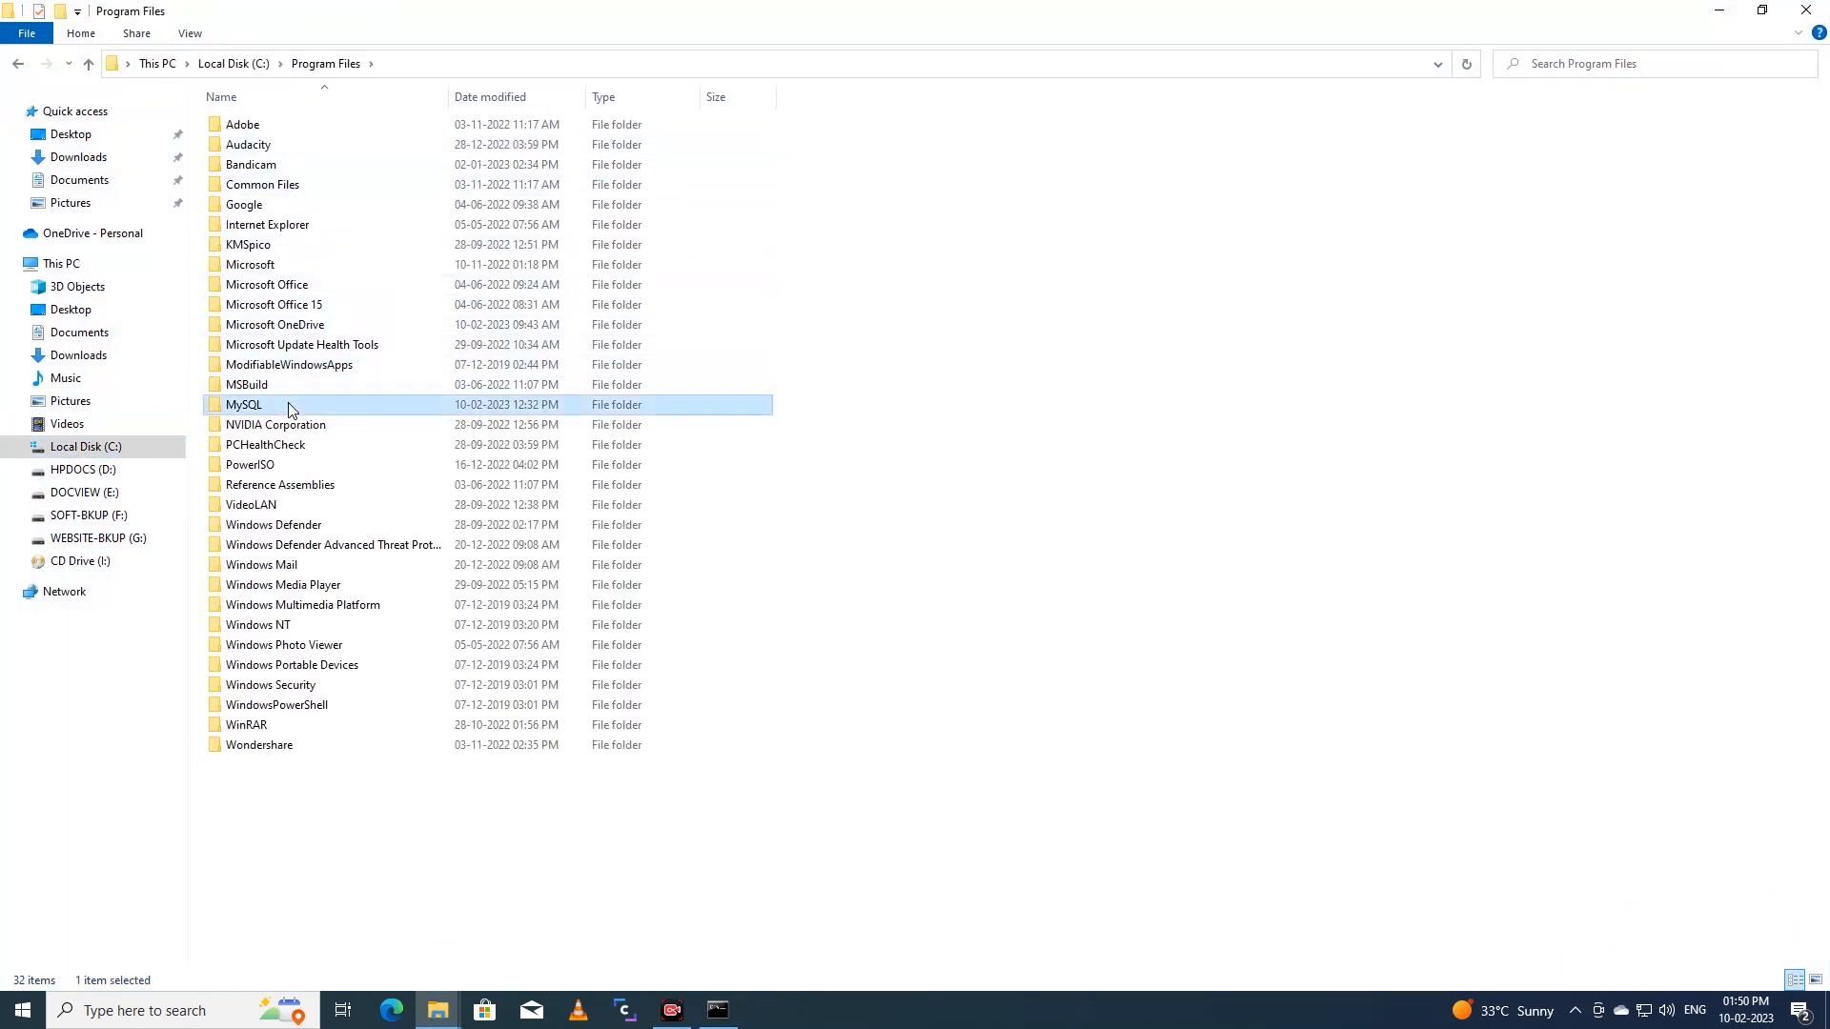
double_click(298, 131)
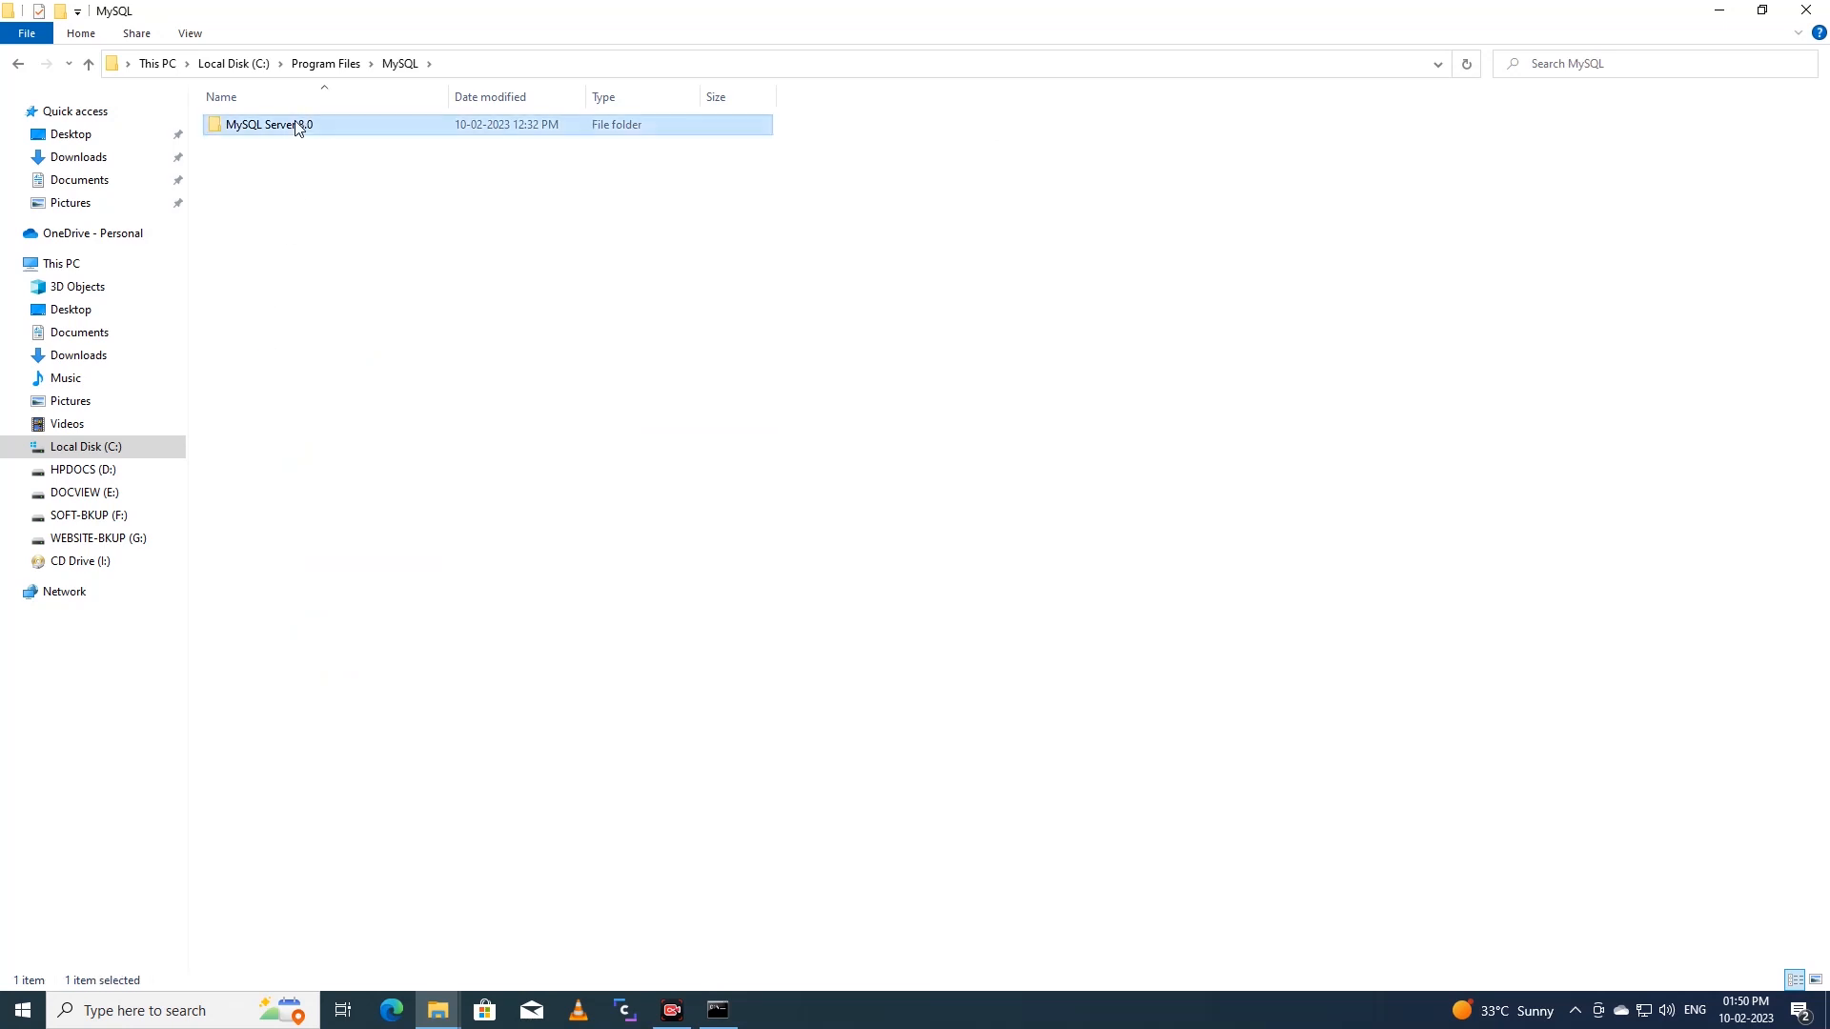
double_click(261, 132)
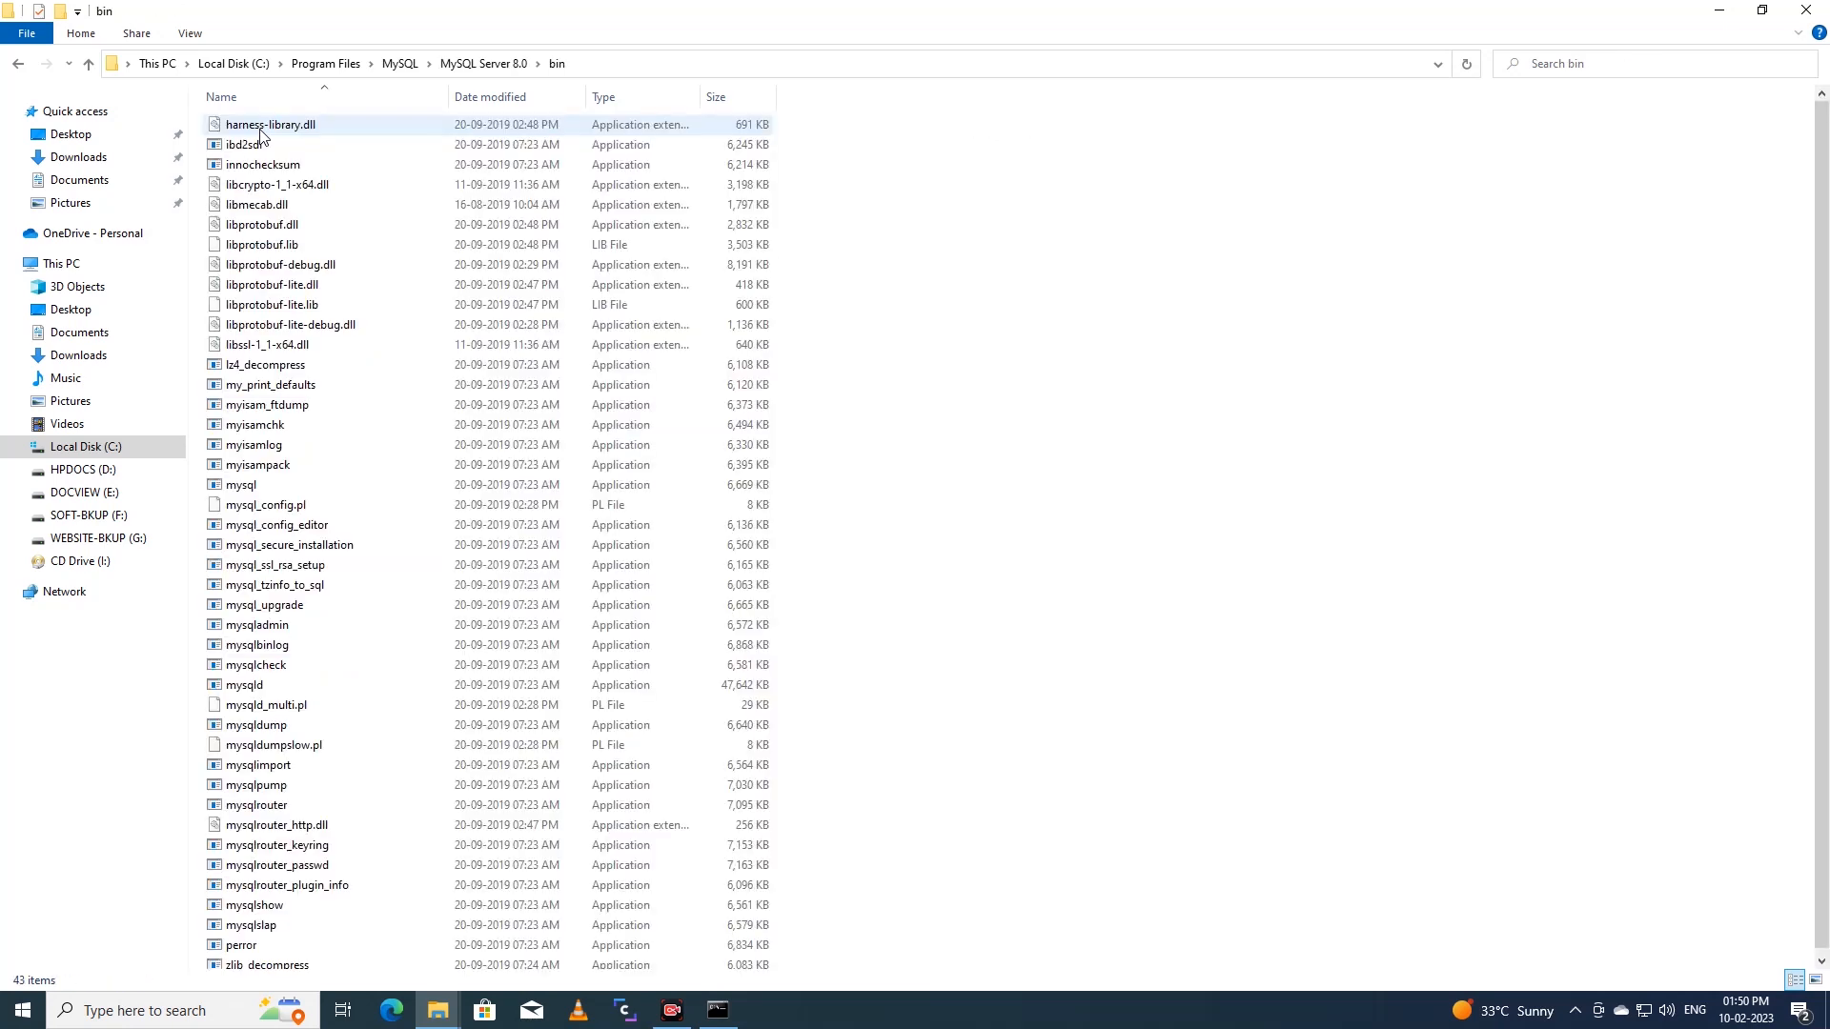
Step: Copy the folder path C:\Program Files\MySQL\MySQL Server 8.0\bin
click(592, 62)
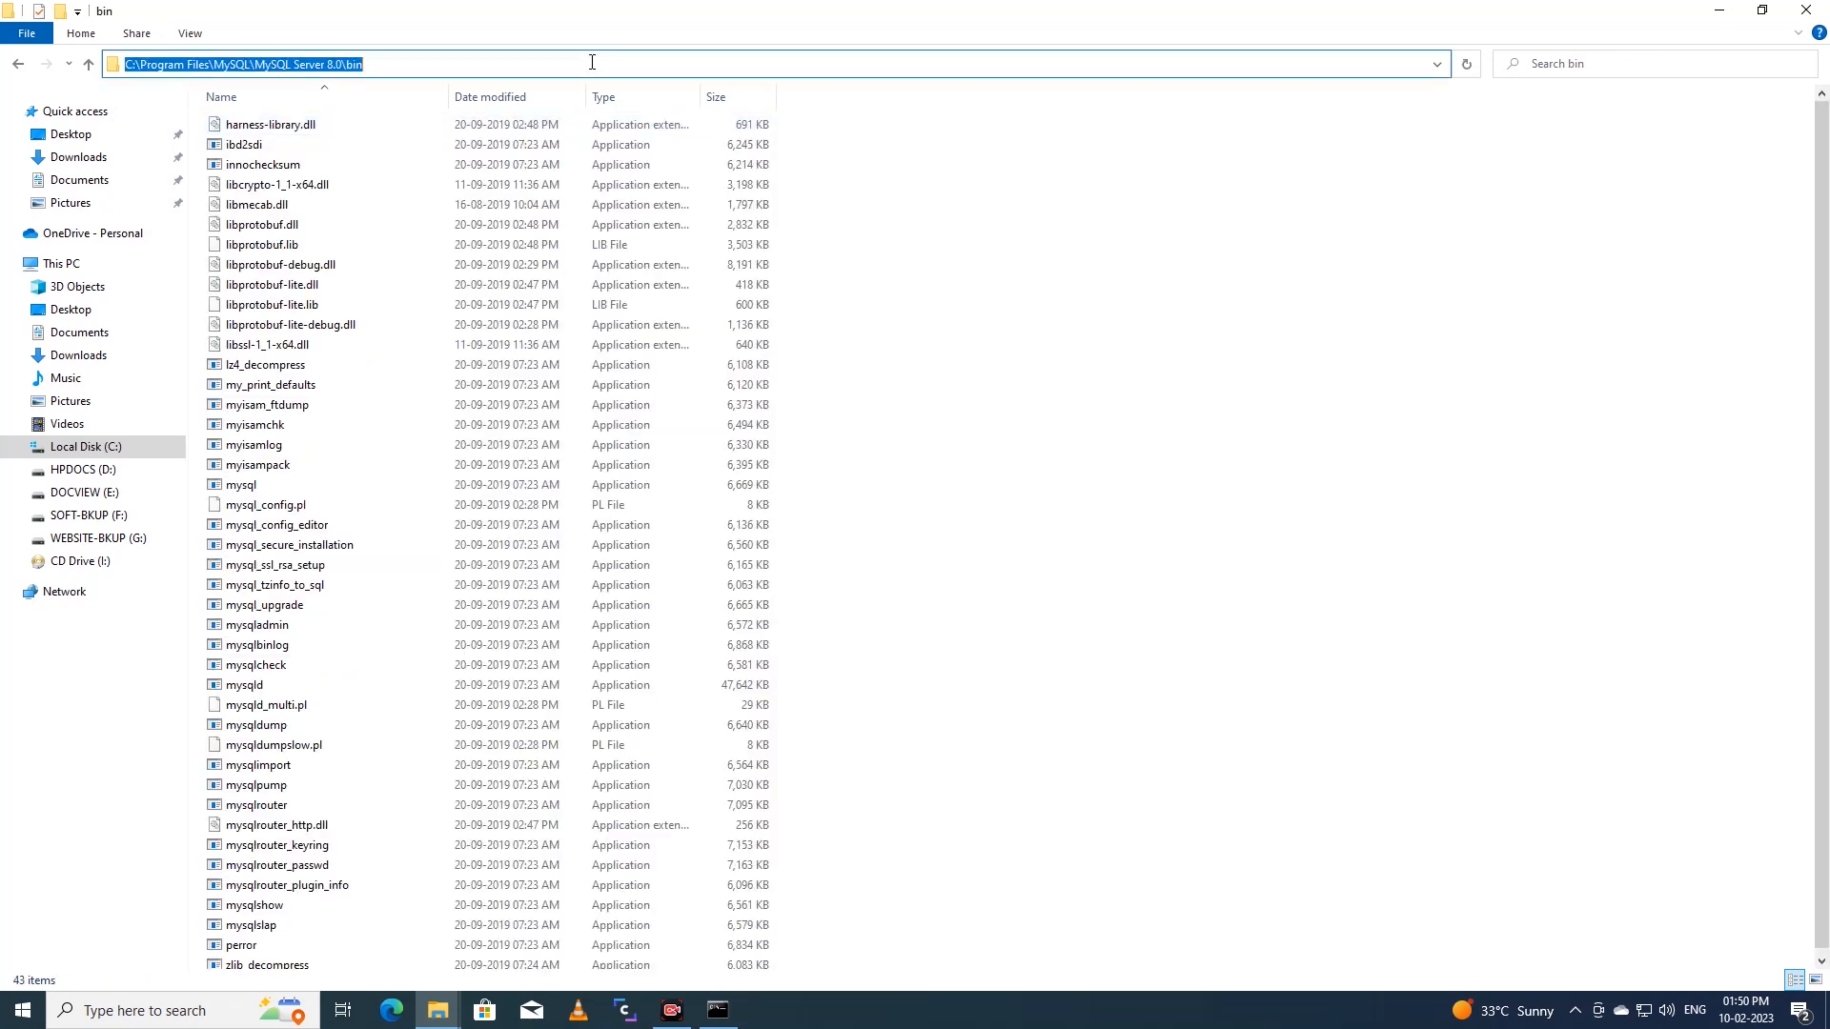
right_click(330, 69)
click(358, 124)
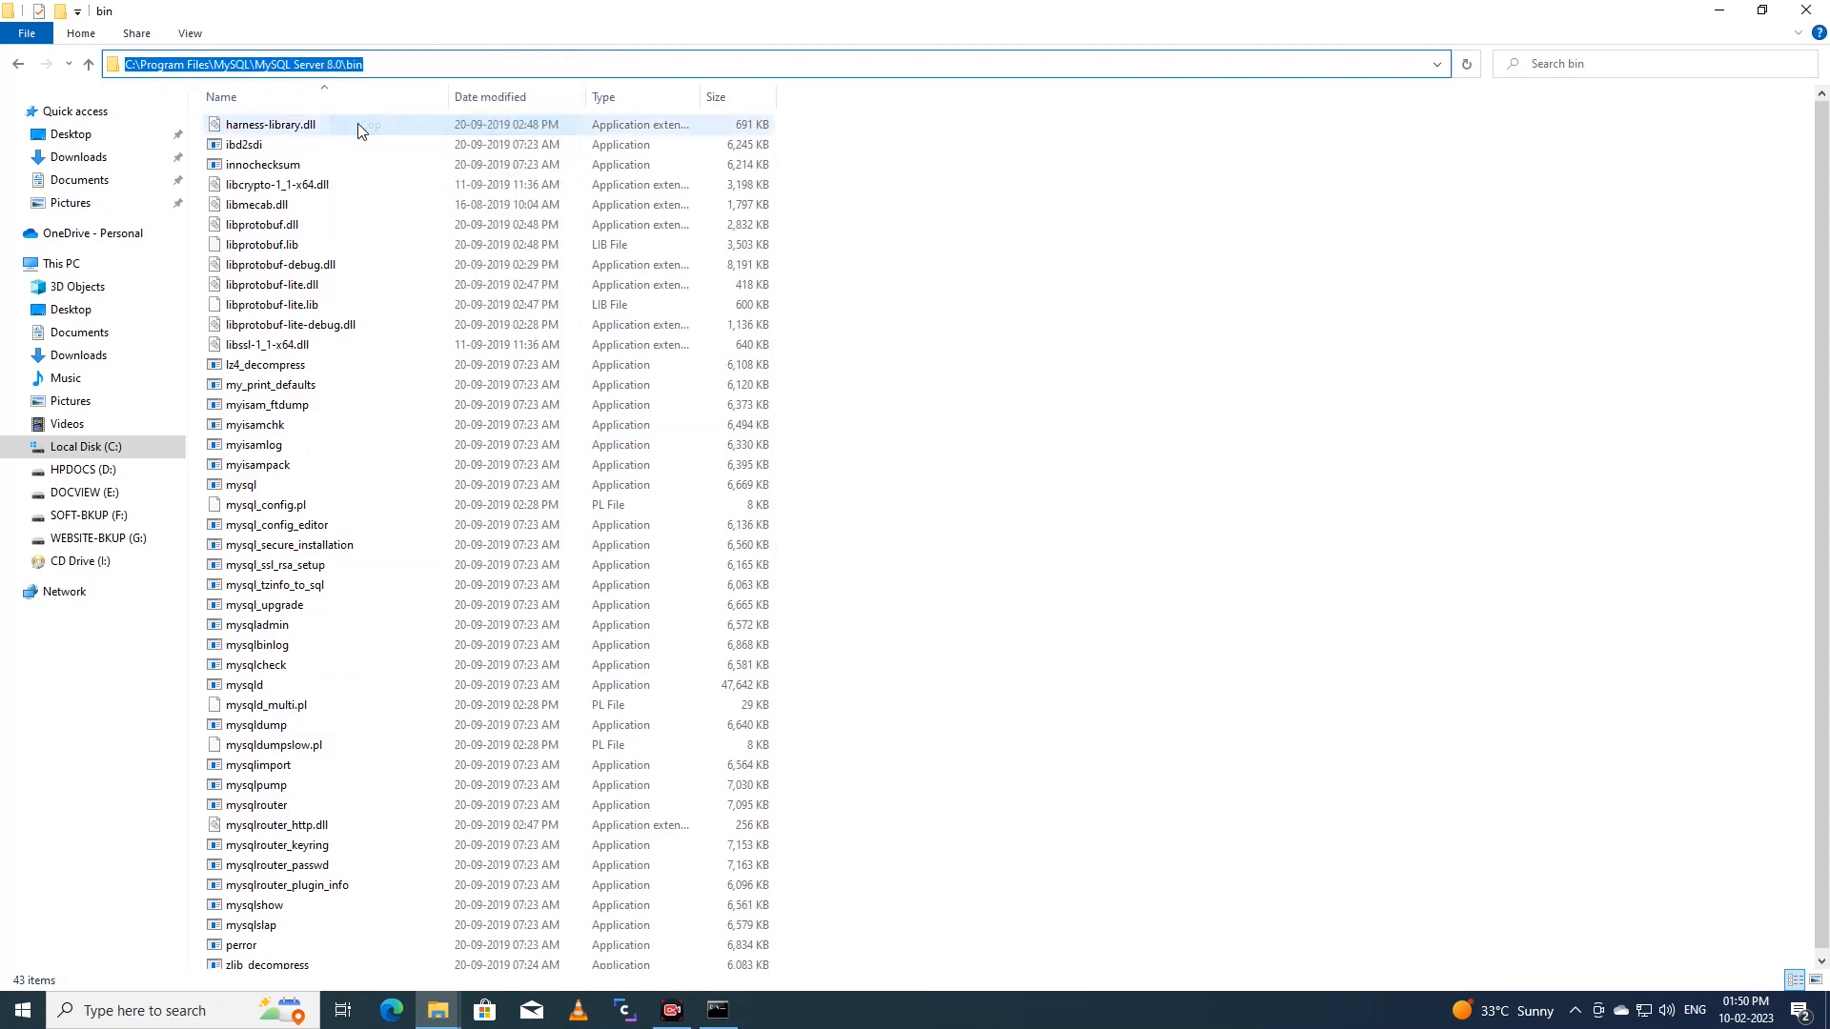
Step: Open the Environment Variables dialog through This PC's properties and the advanced system settings
right_click(99, 265)
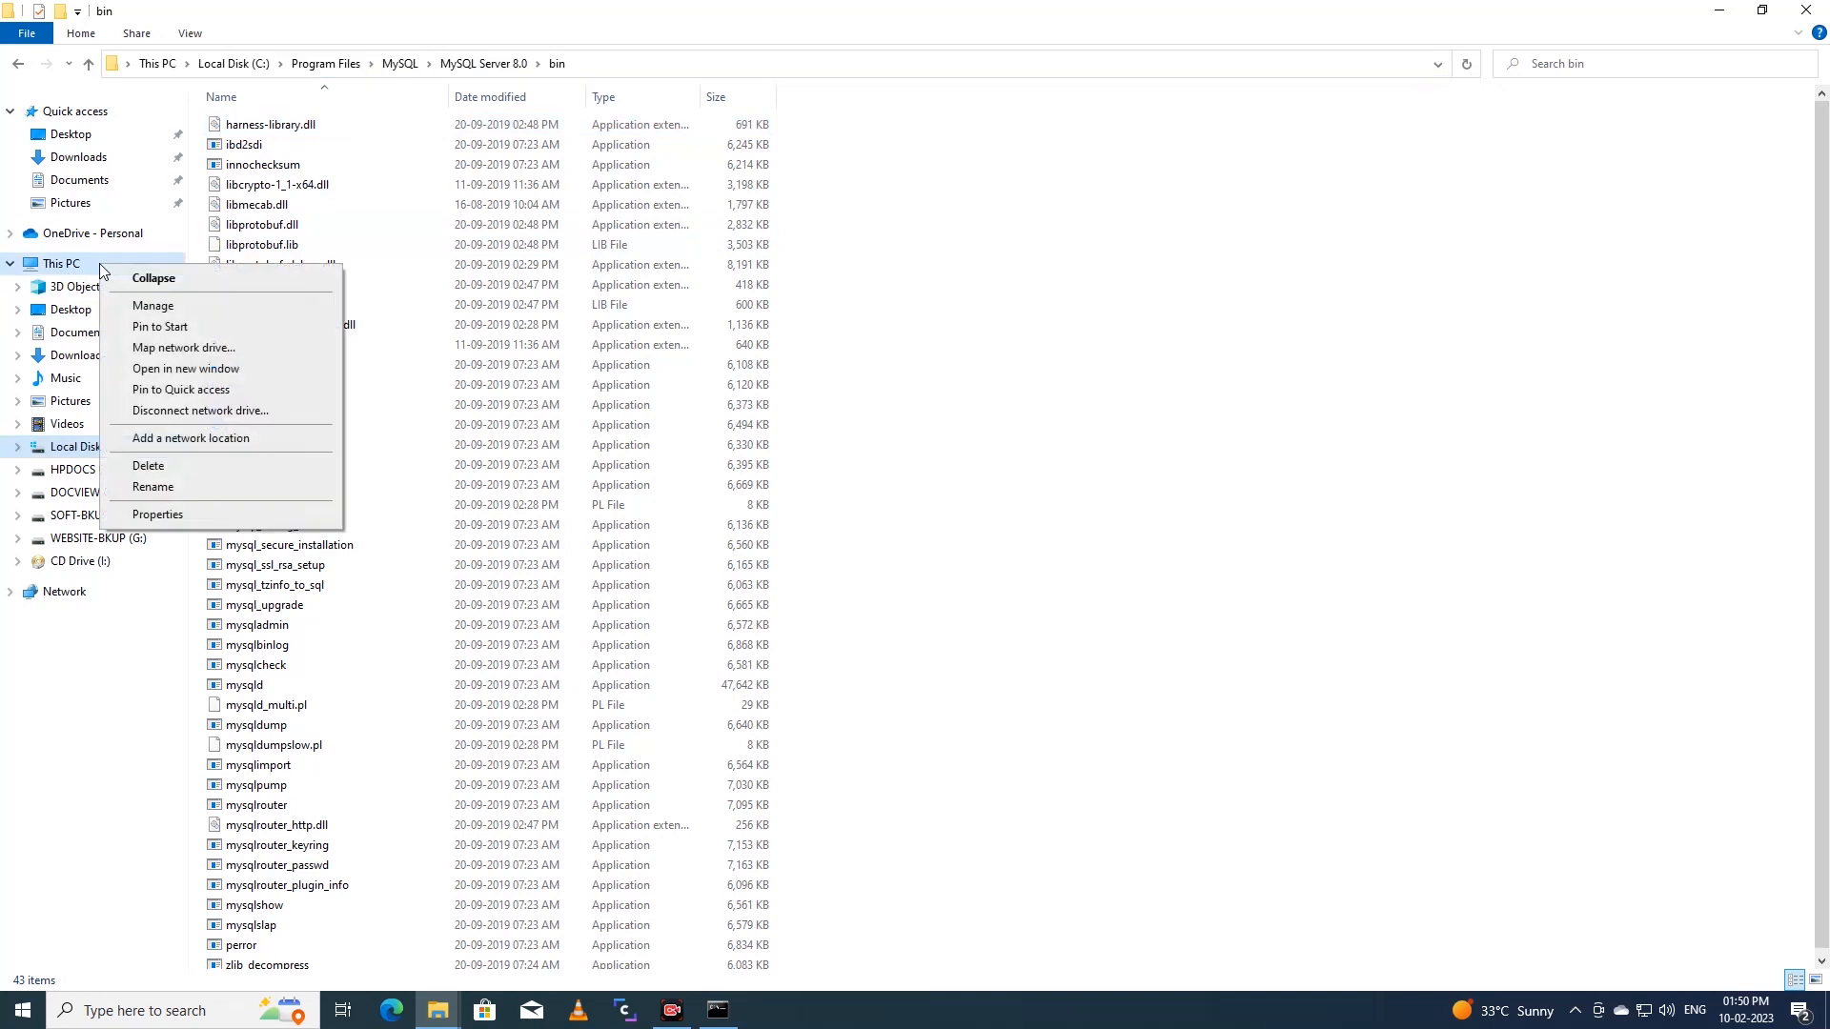
click(210, 520)
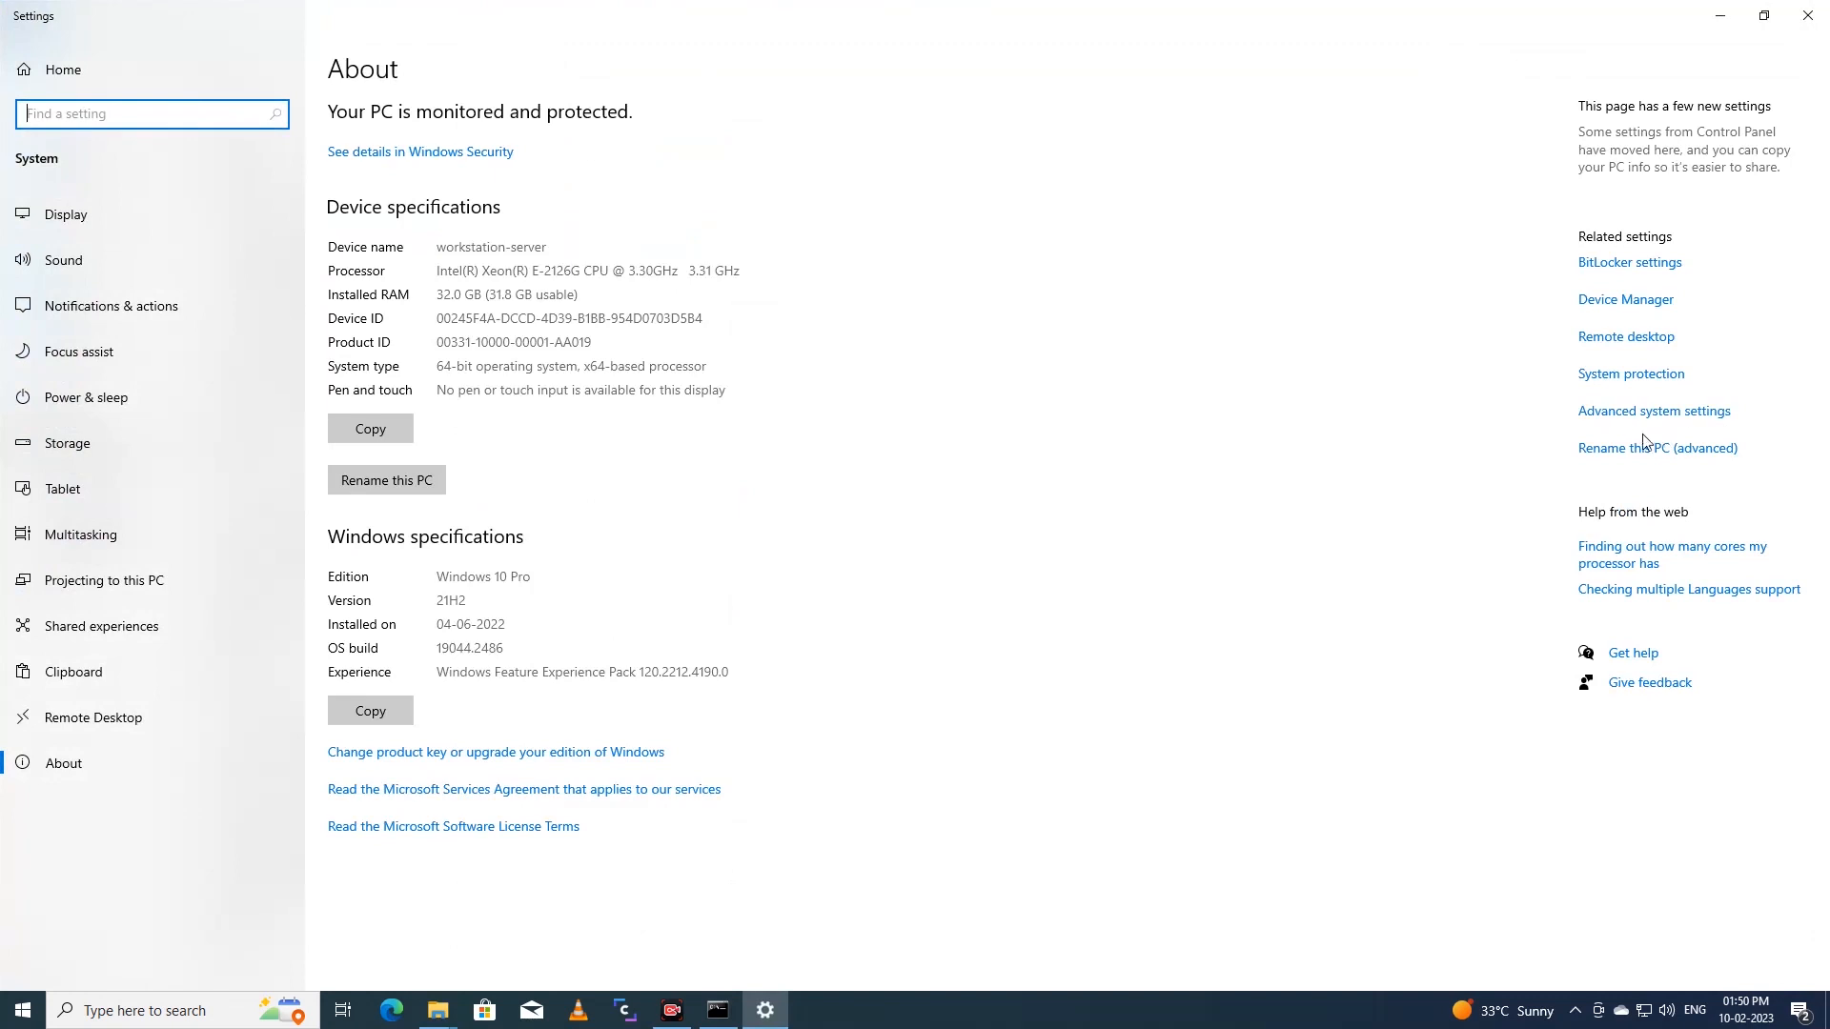
click(1672, 419)
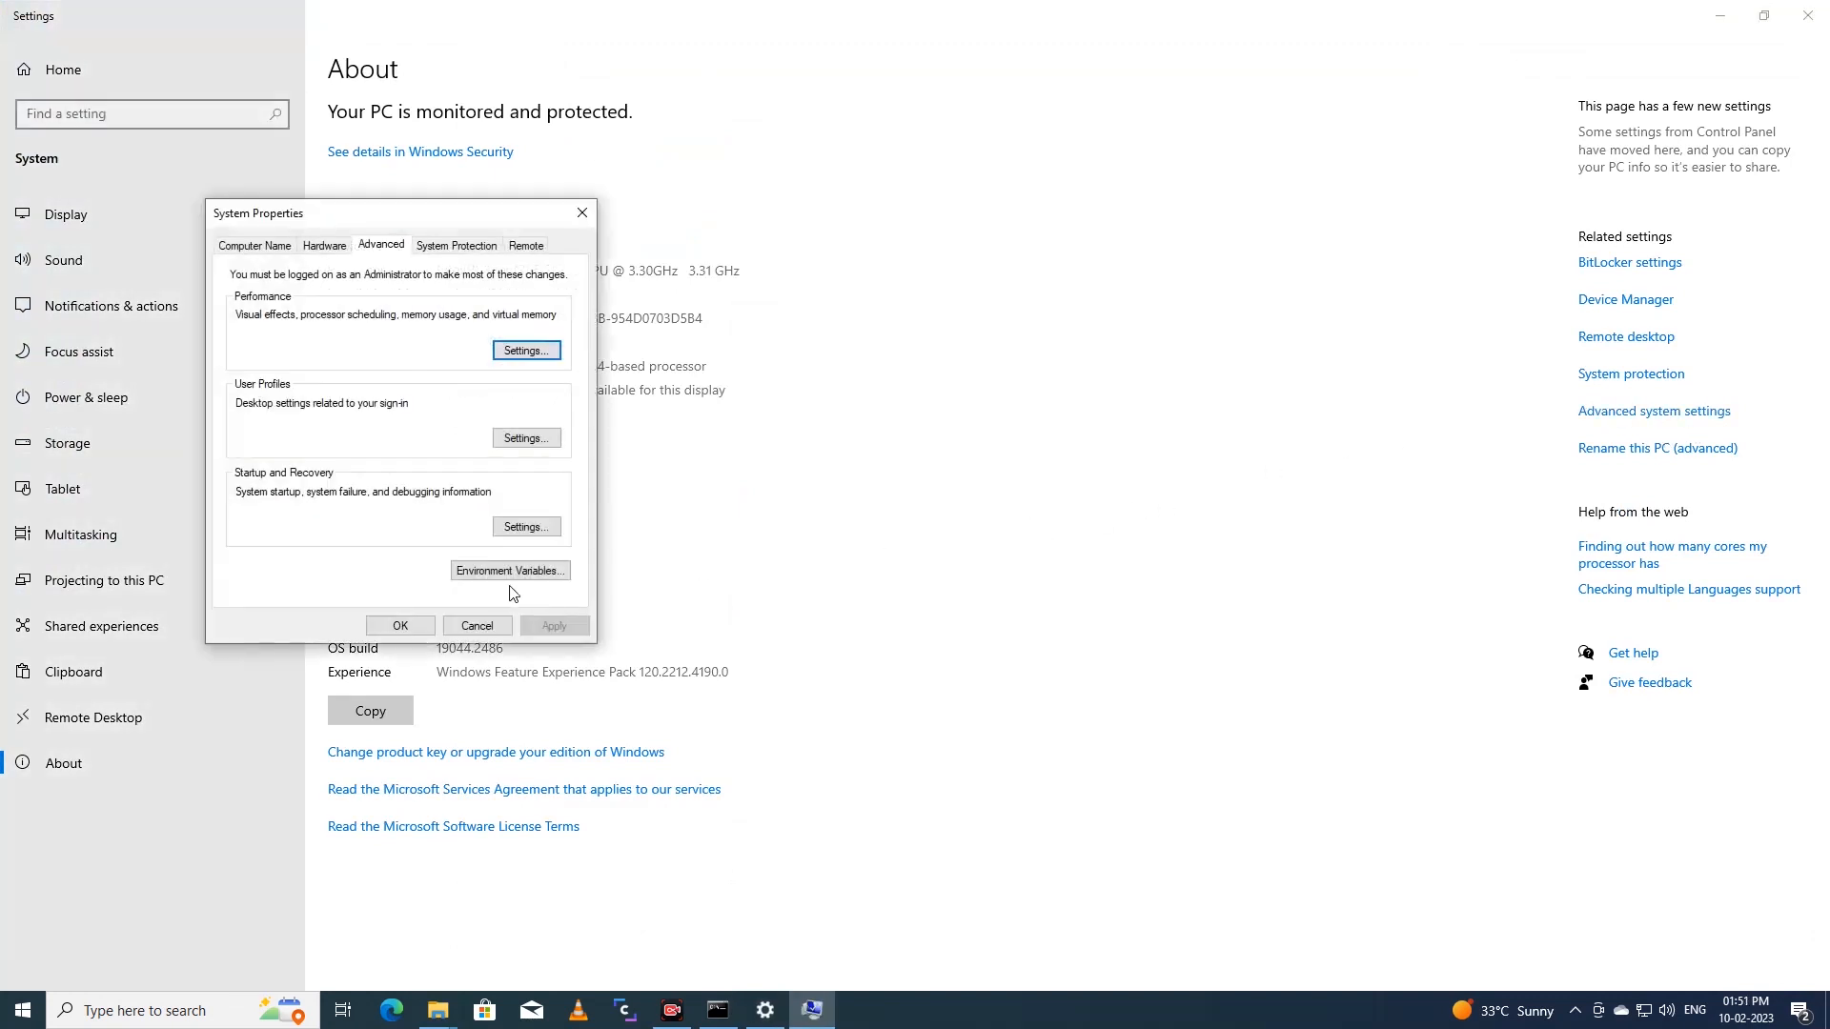
click(534, 576)
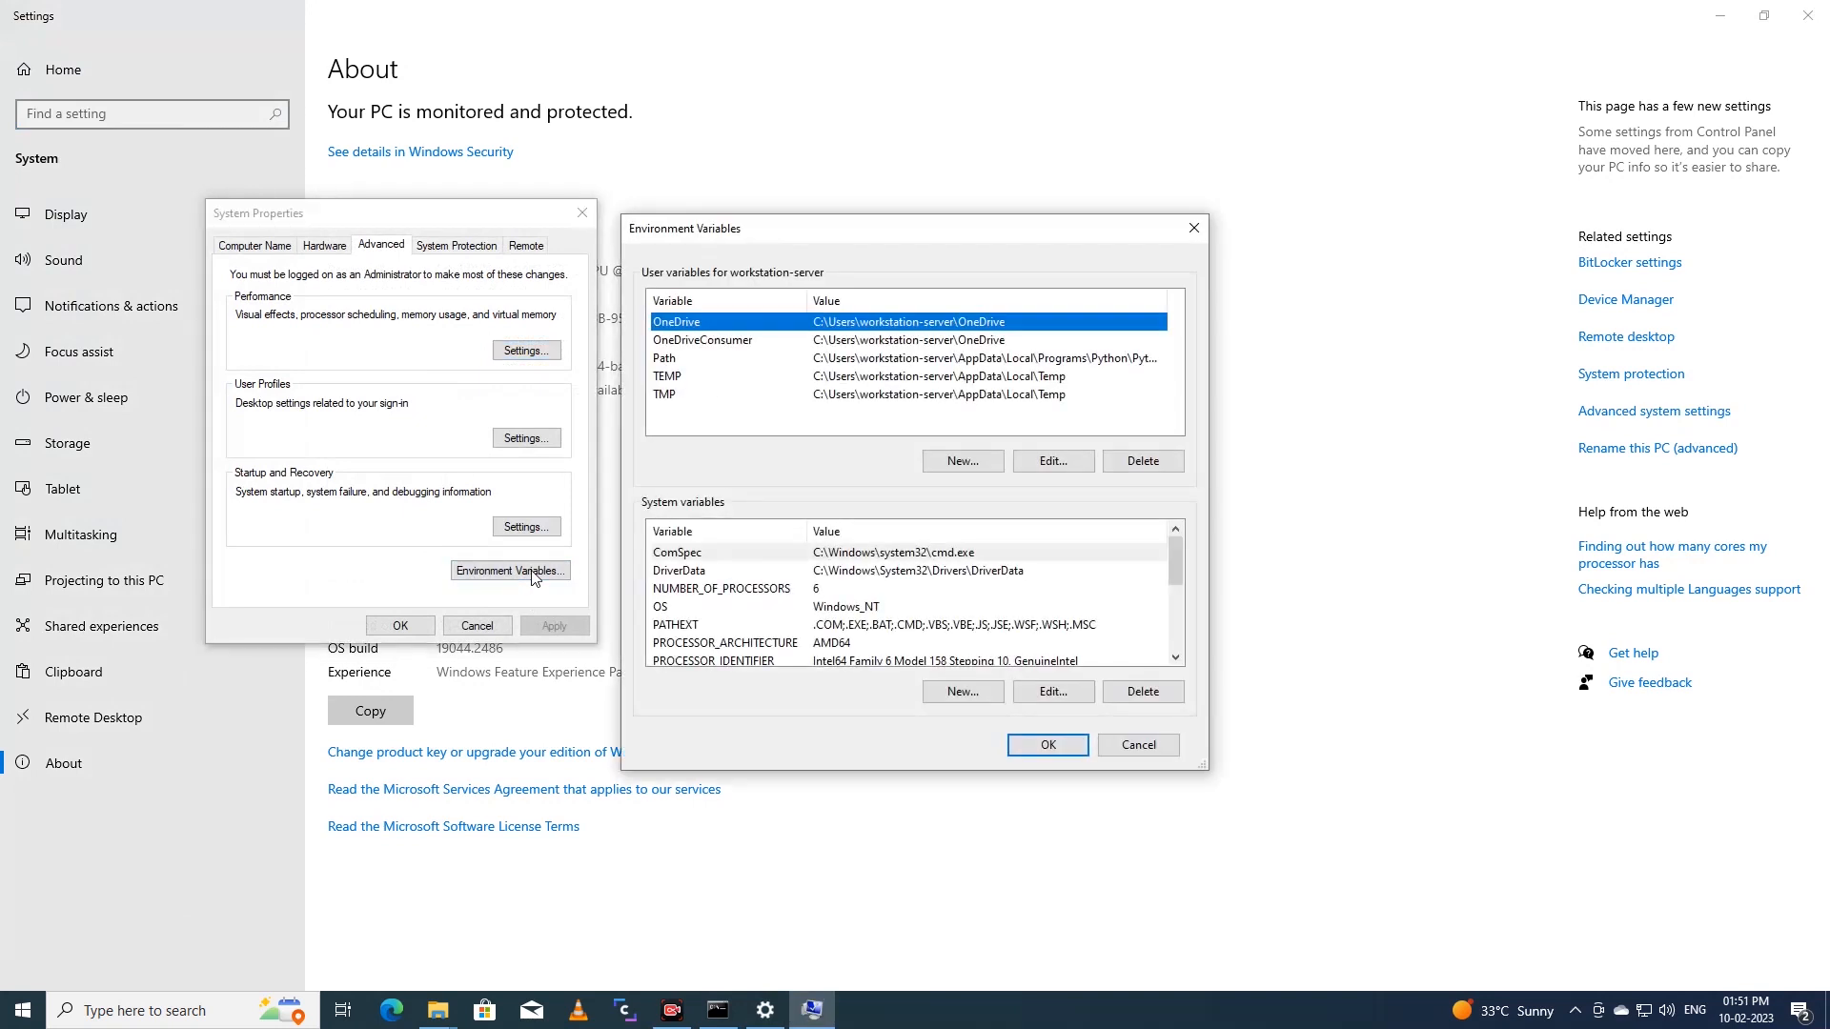
Step: Create a system variable named path with the value C:\Program Files\MySQL\MySQL Server 8.0\bin
click(708, 631)
scroll(708, 630, down, 2)
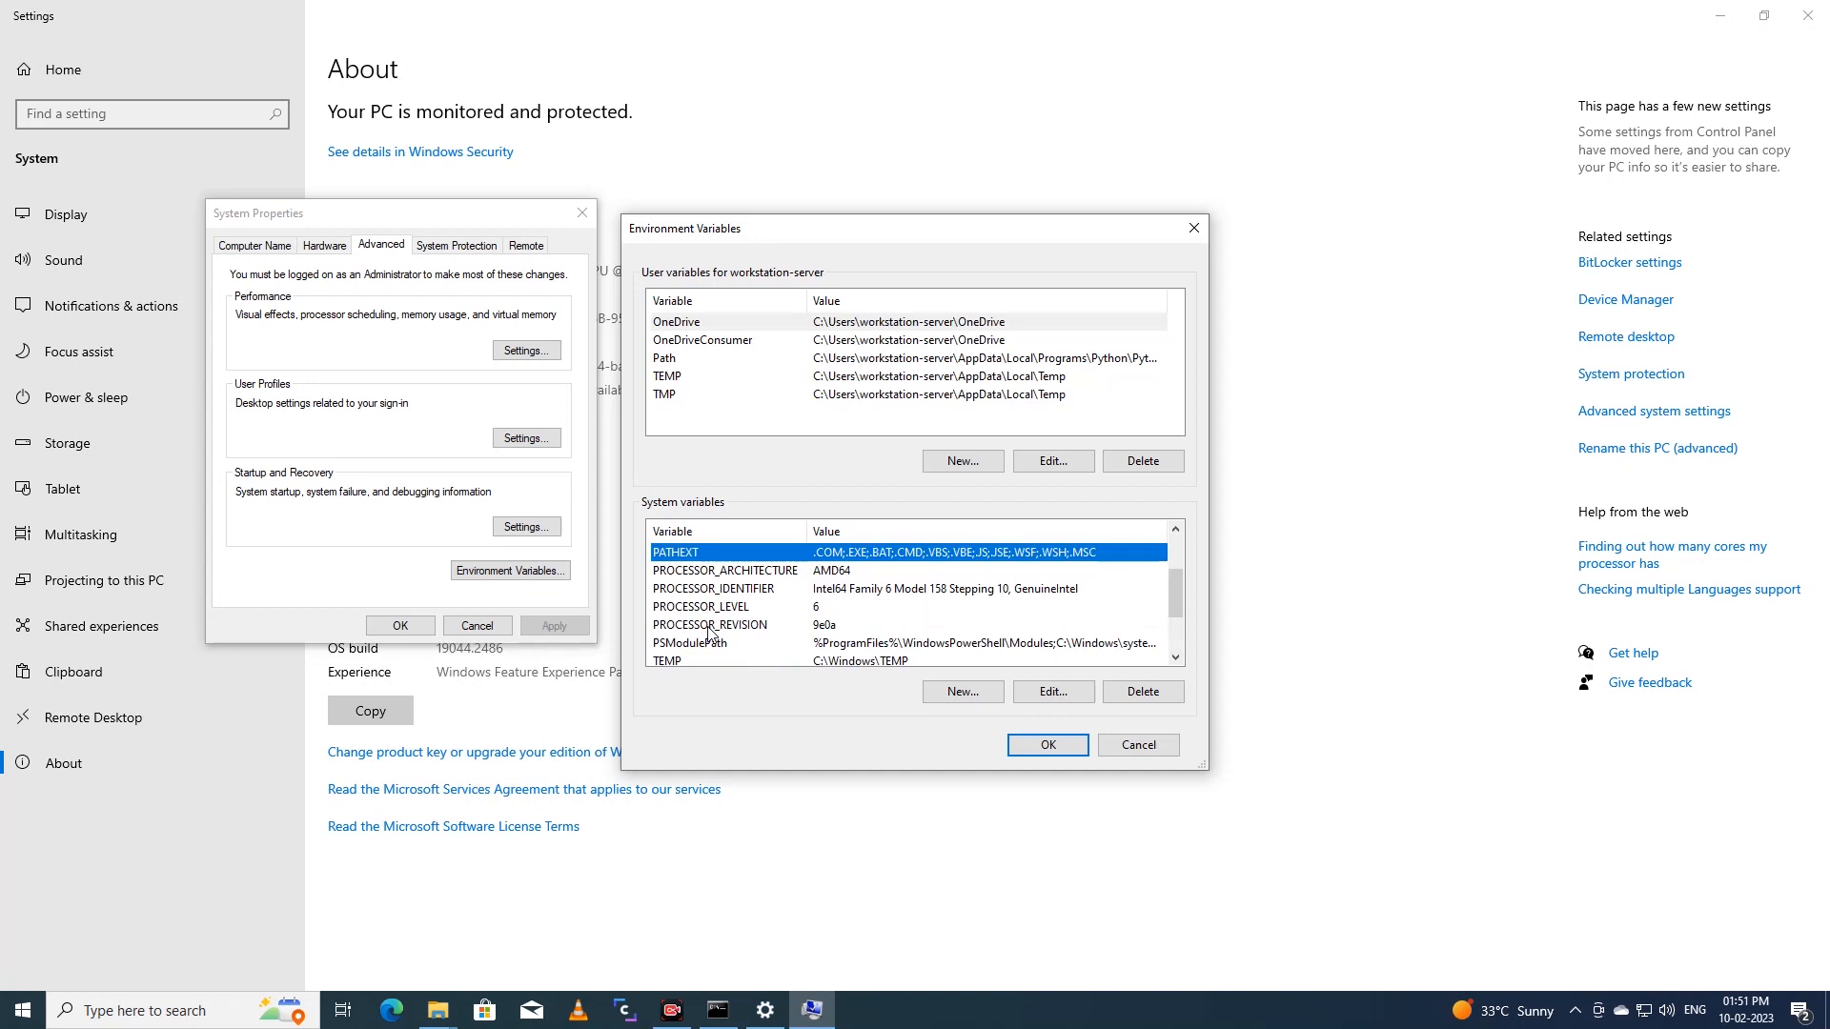
scroll(708, 631, down, 2)
scroll(708, 631, up, 4)
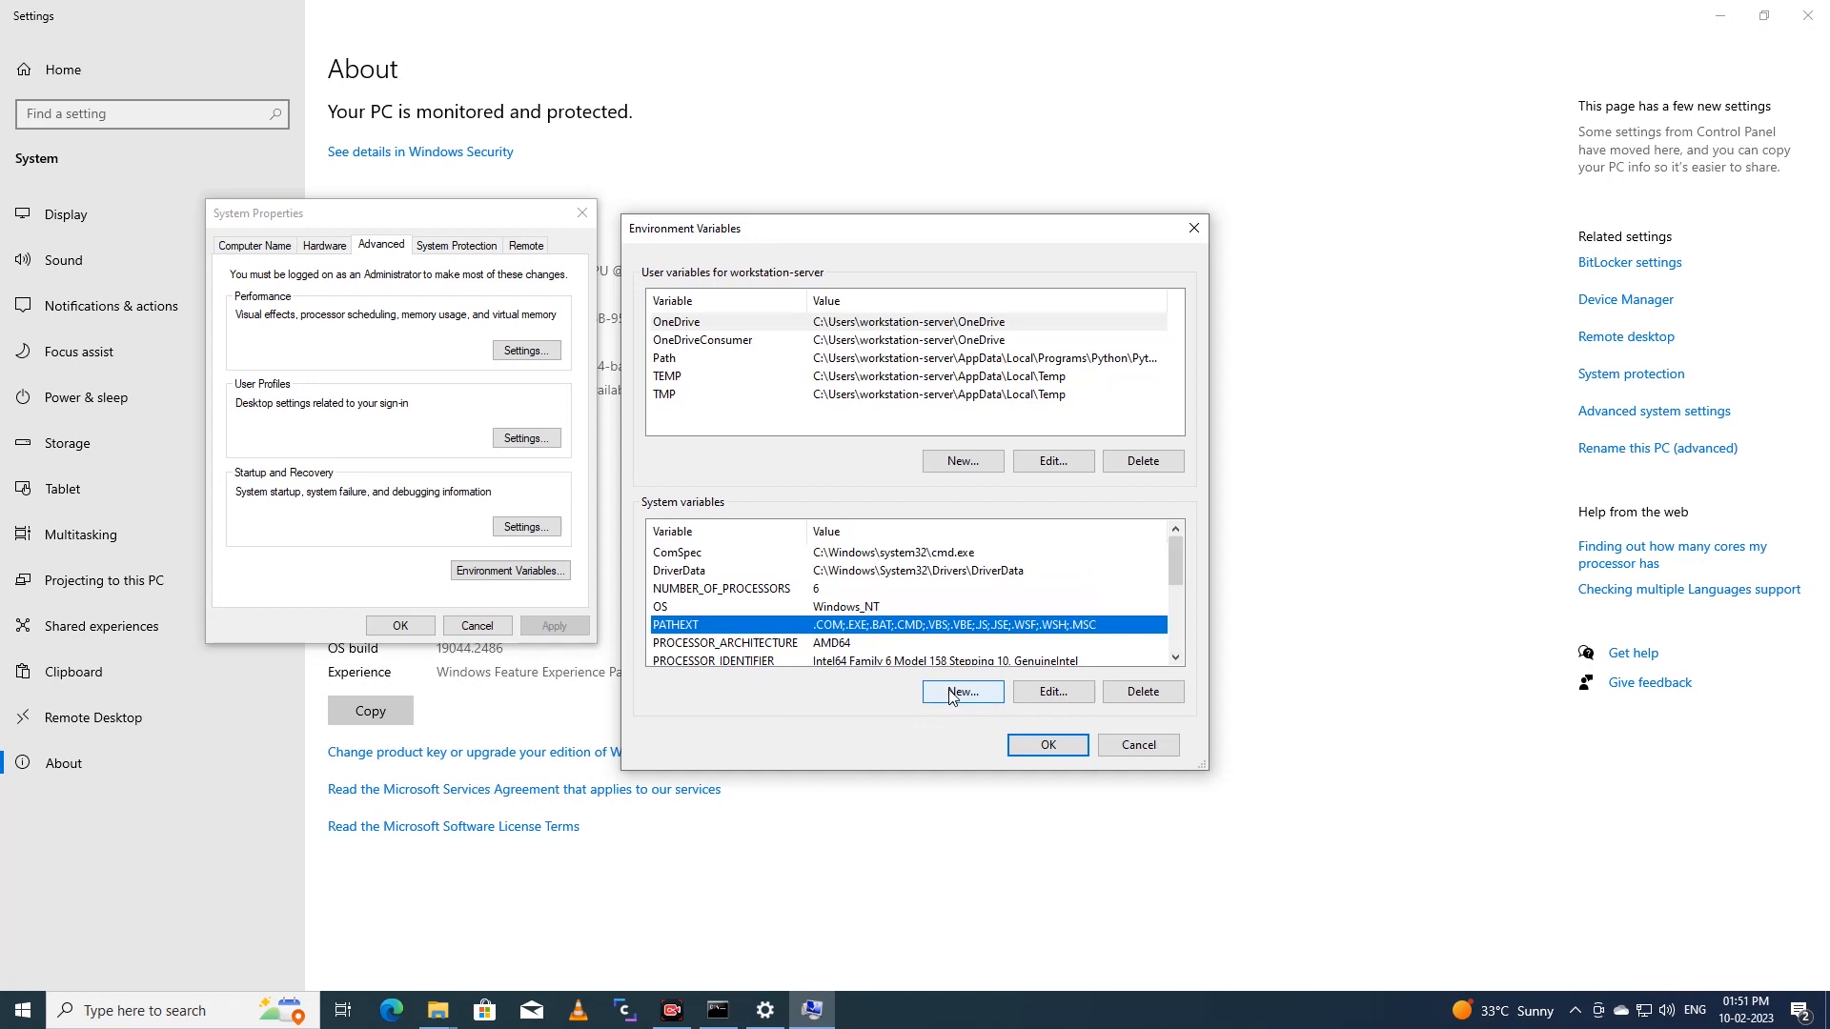
scroll(925, 611, down, 3)
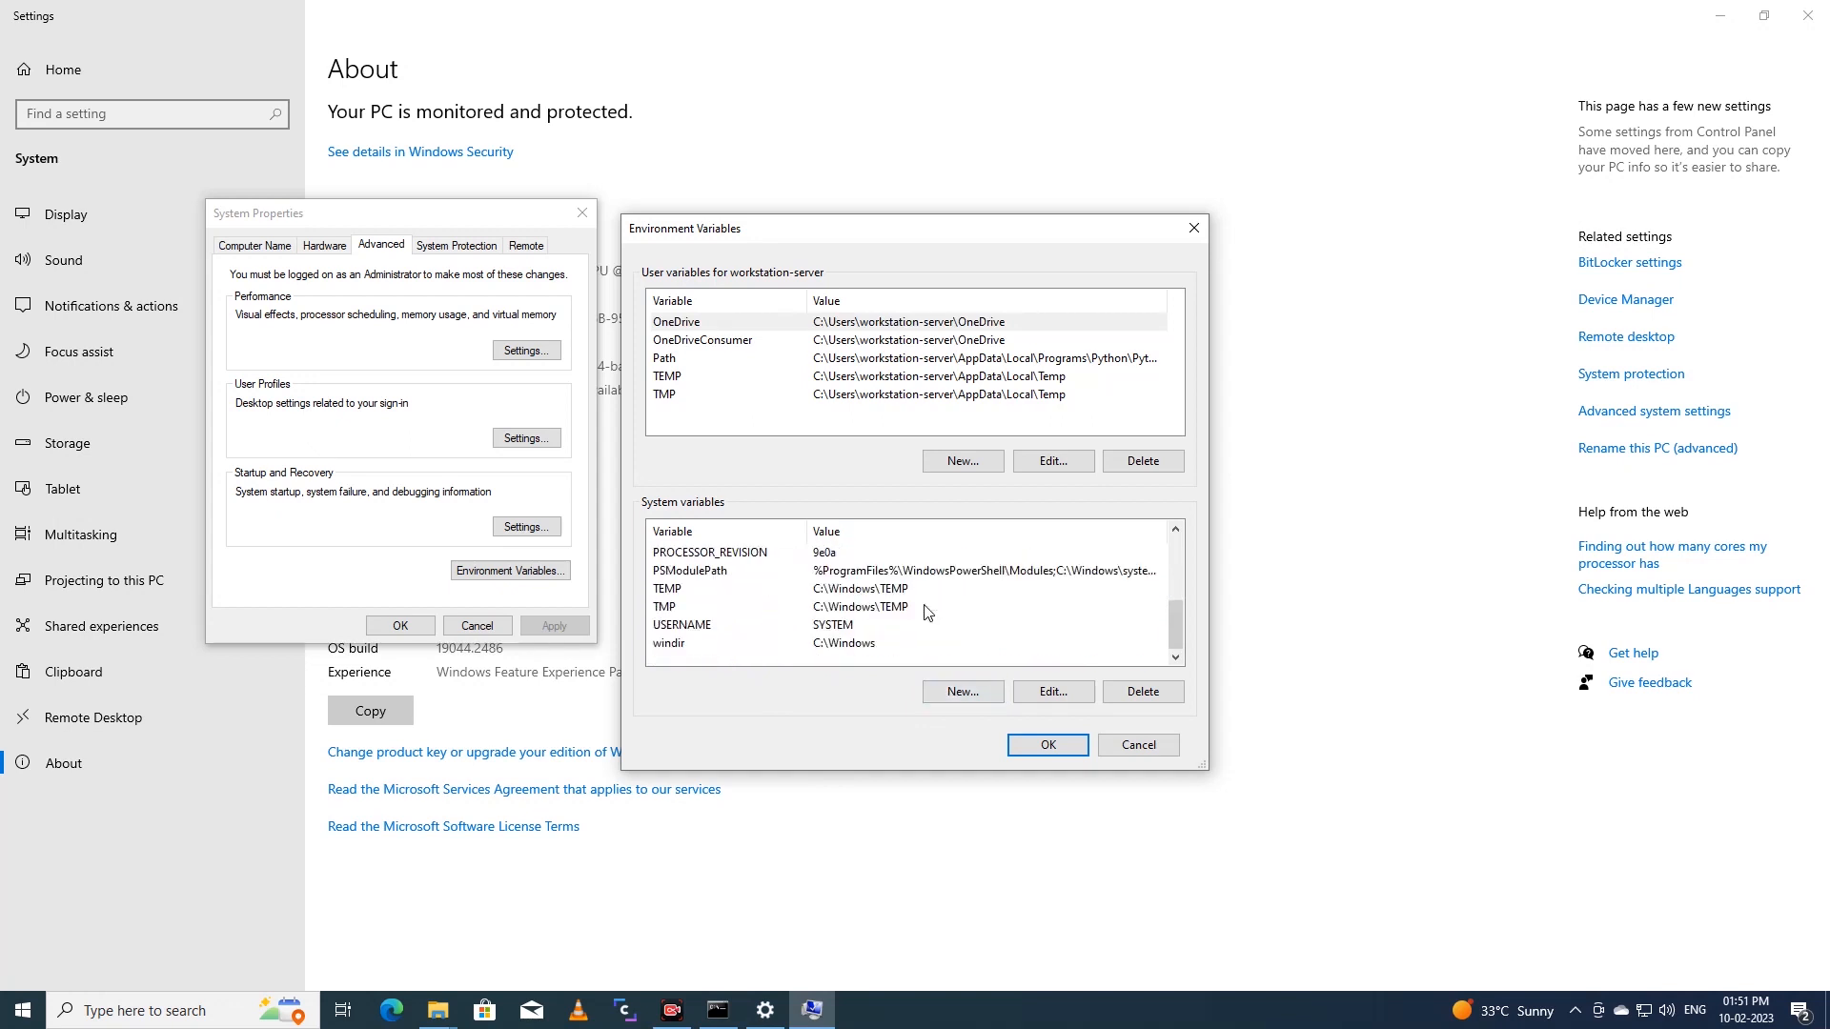
click(962, 693)
click(762, 508)
right_click(762, 509)
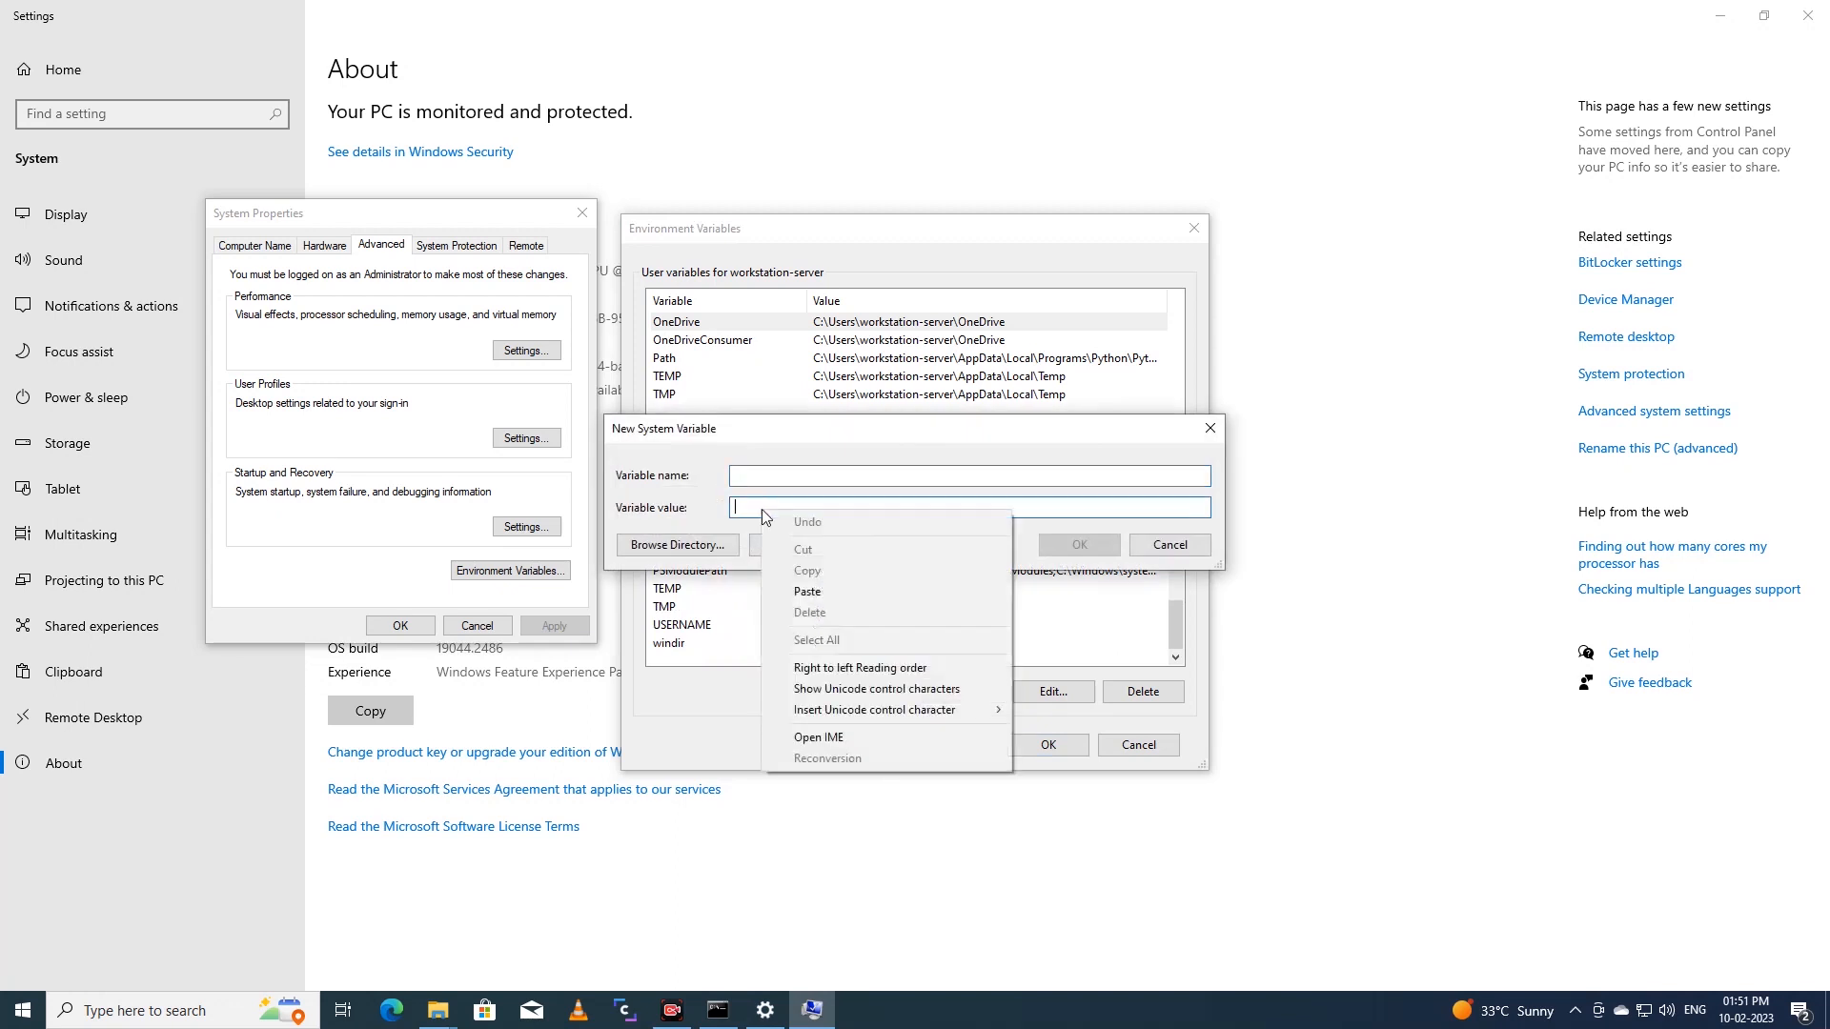
click(839, 592)
click(769, 479)
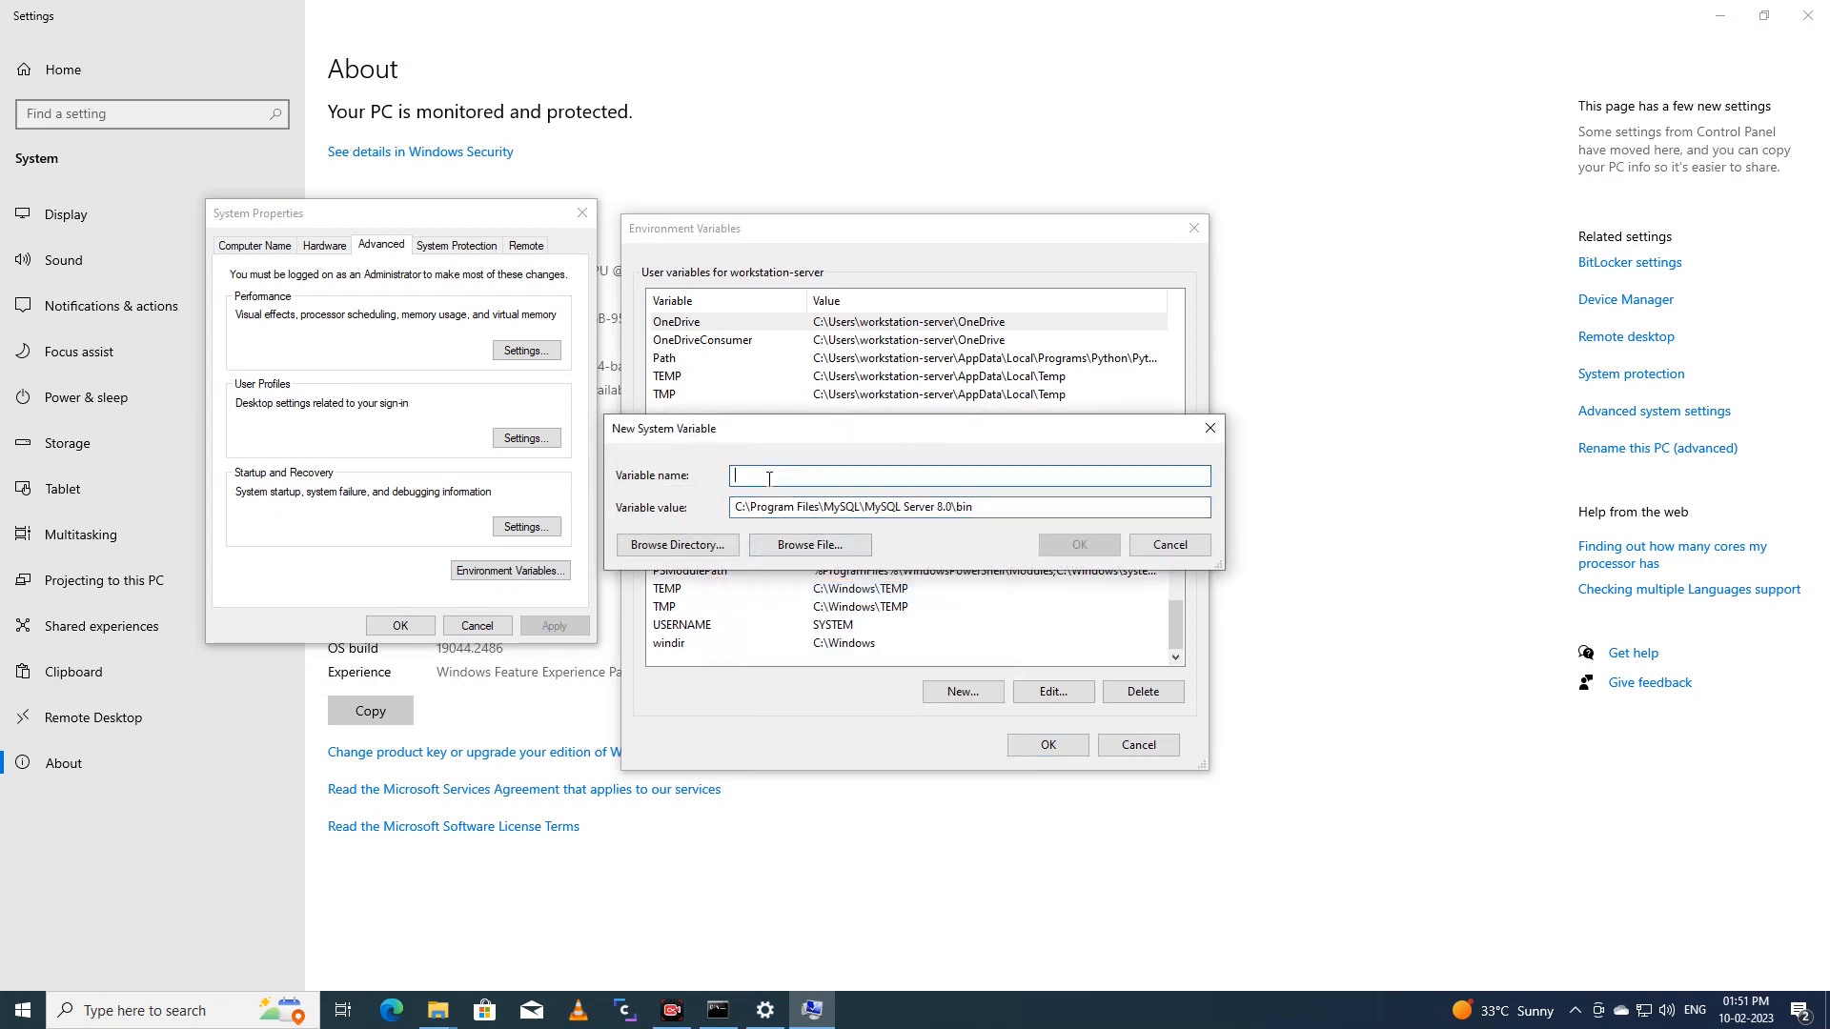
text(PATH)
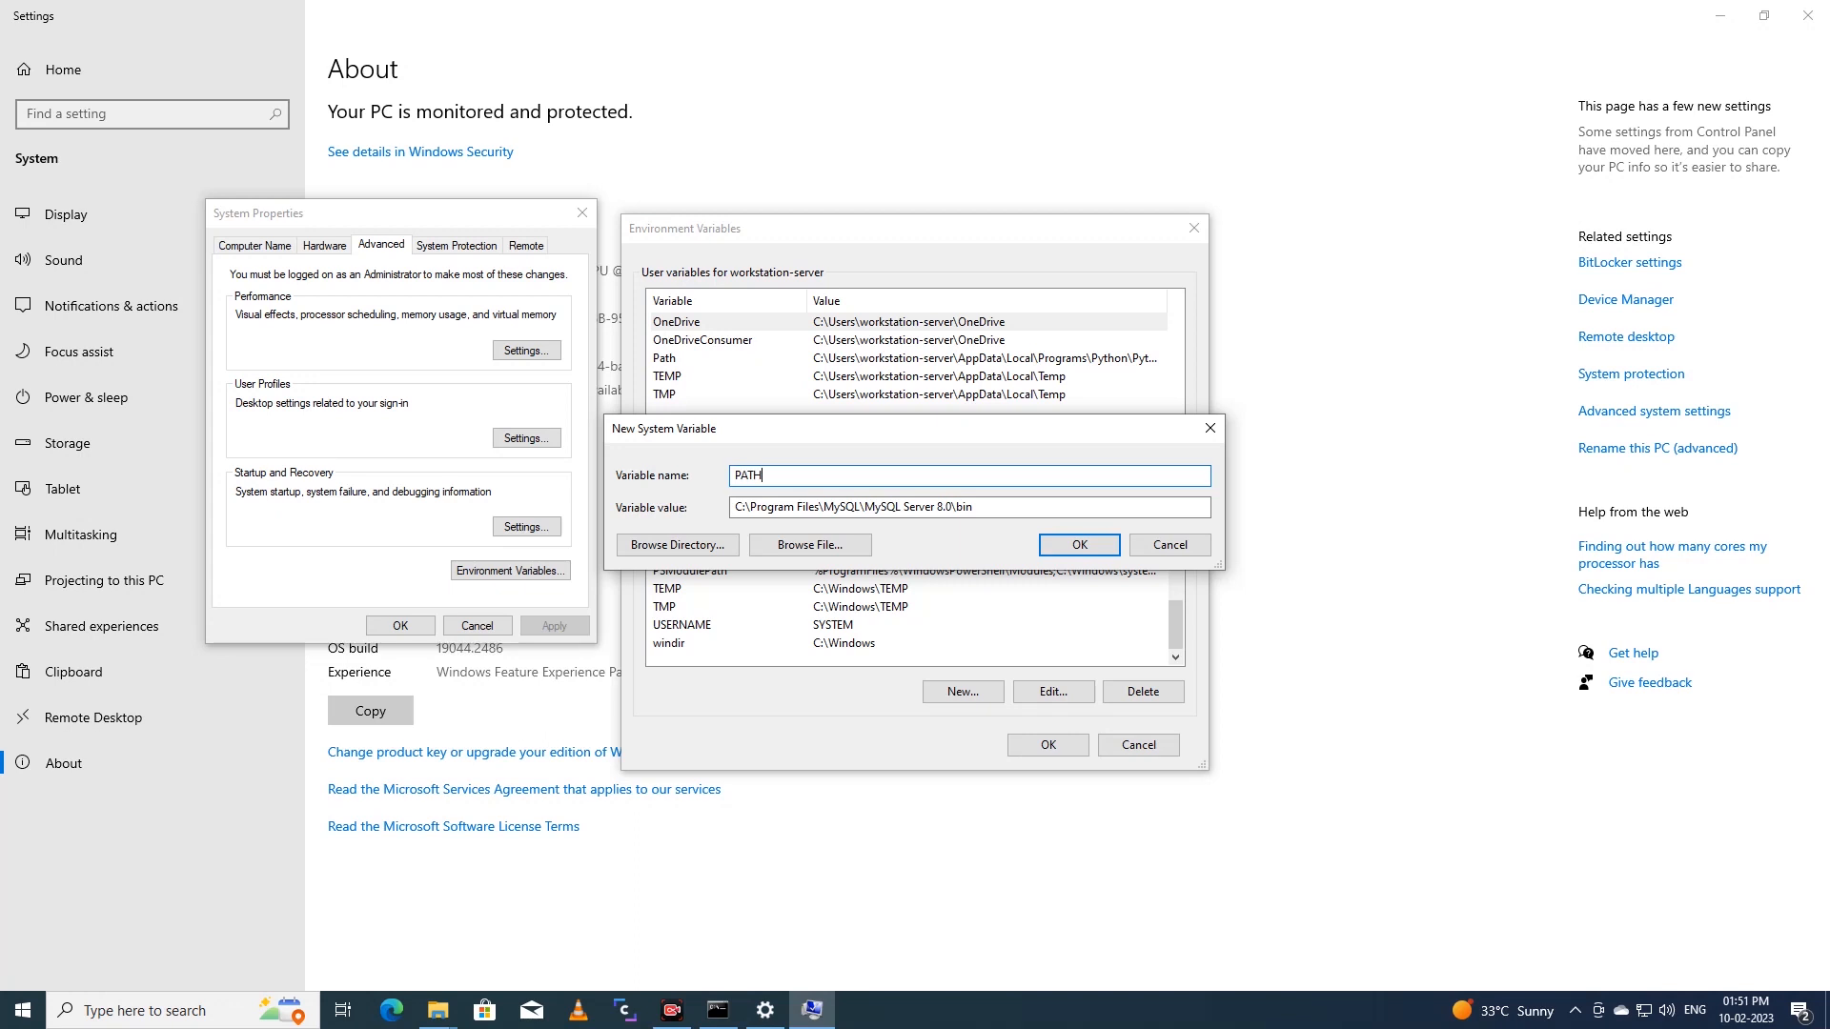
key(BackSpace)
key(BackSpace)
text(path)
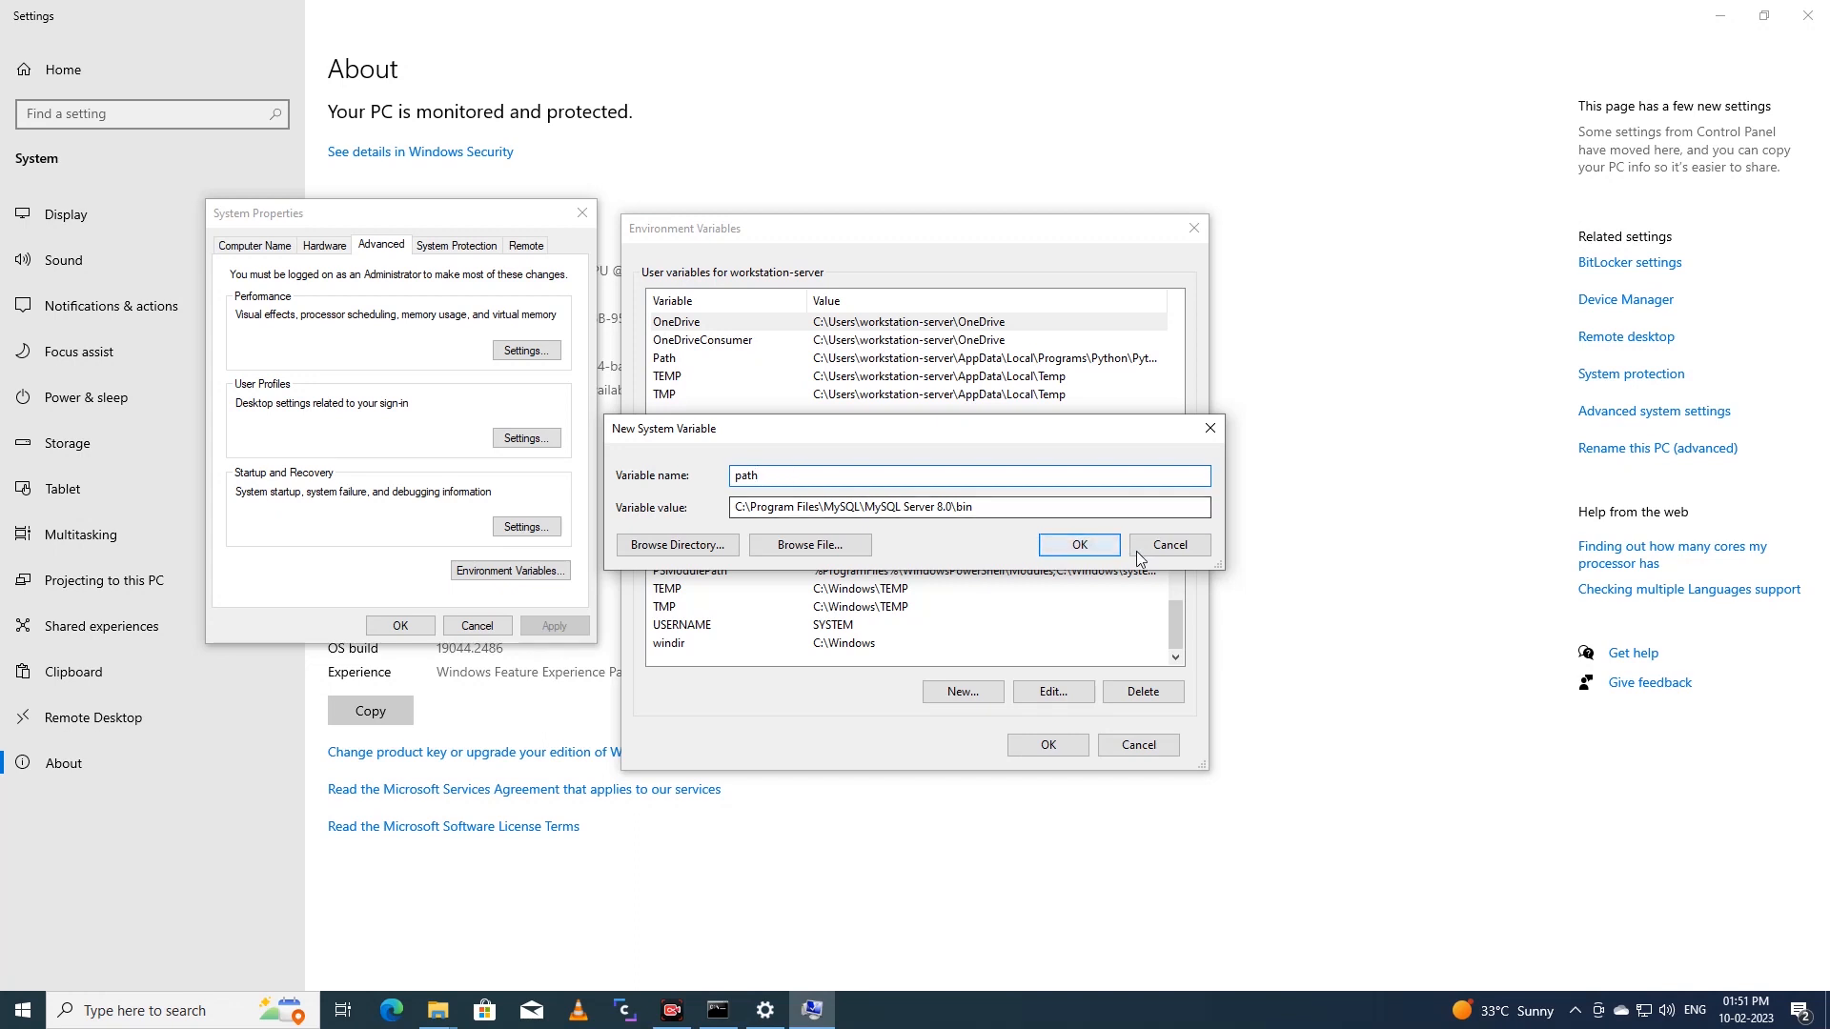
click(1078, 544)
Step: Save the environment variable changes and close System Properties, Settings and File Explorer
click(1043, 741)
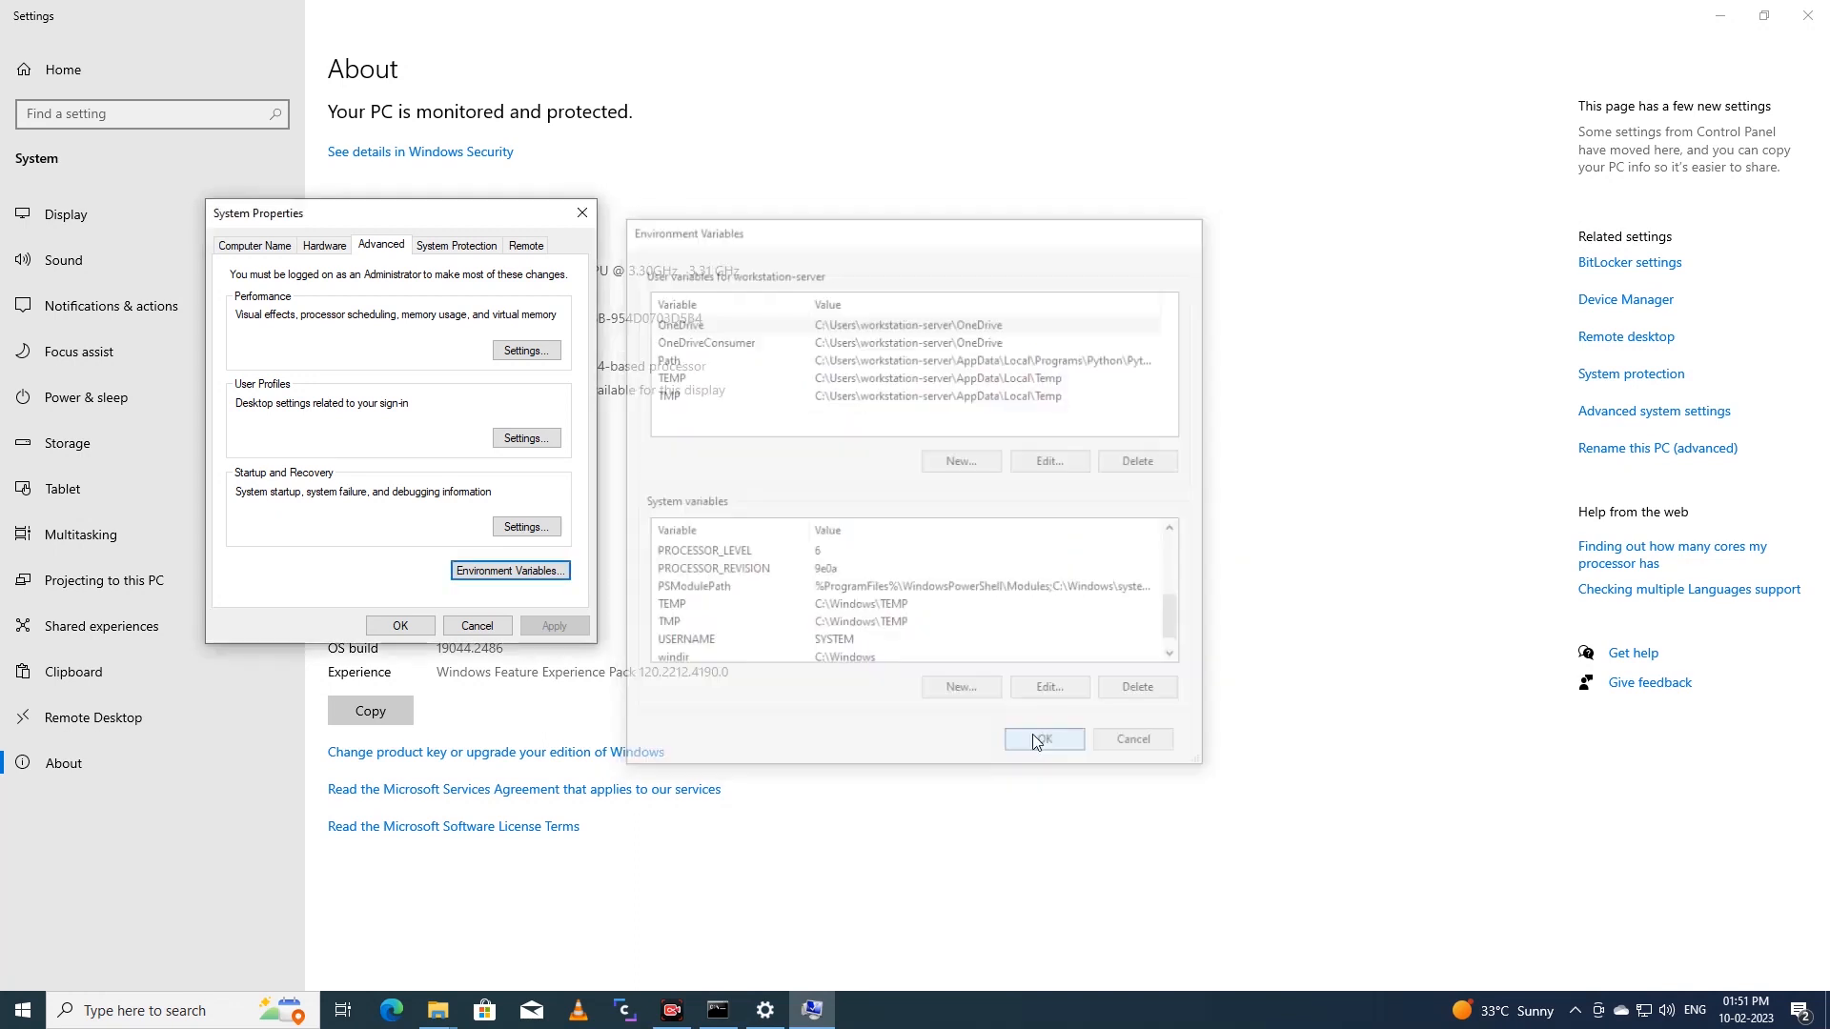
click(400, 626)
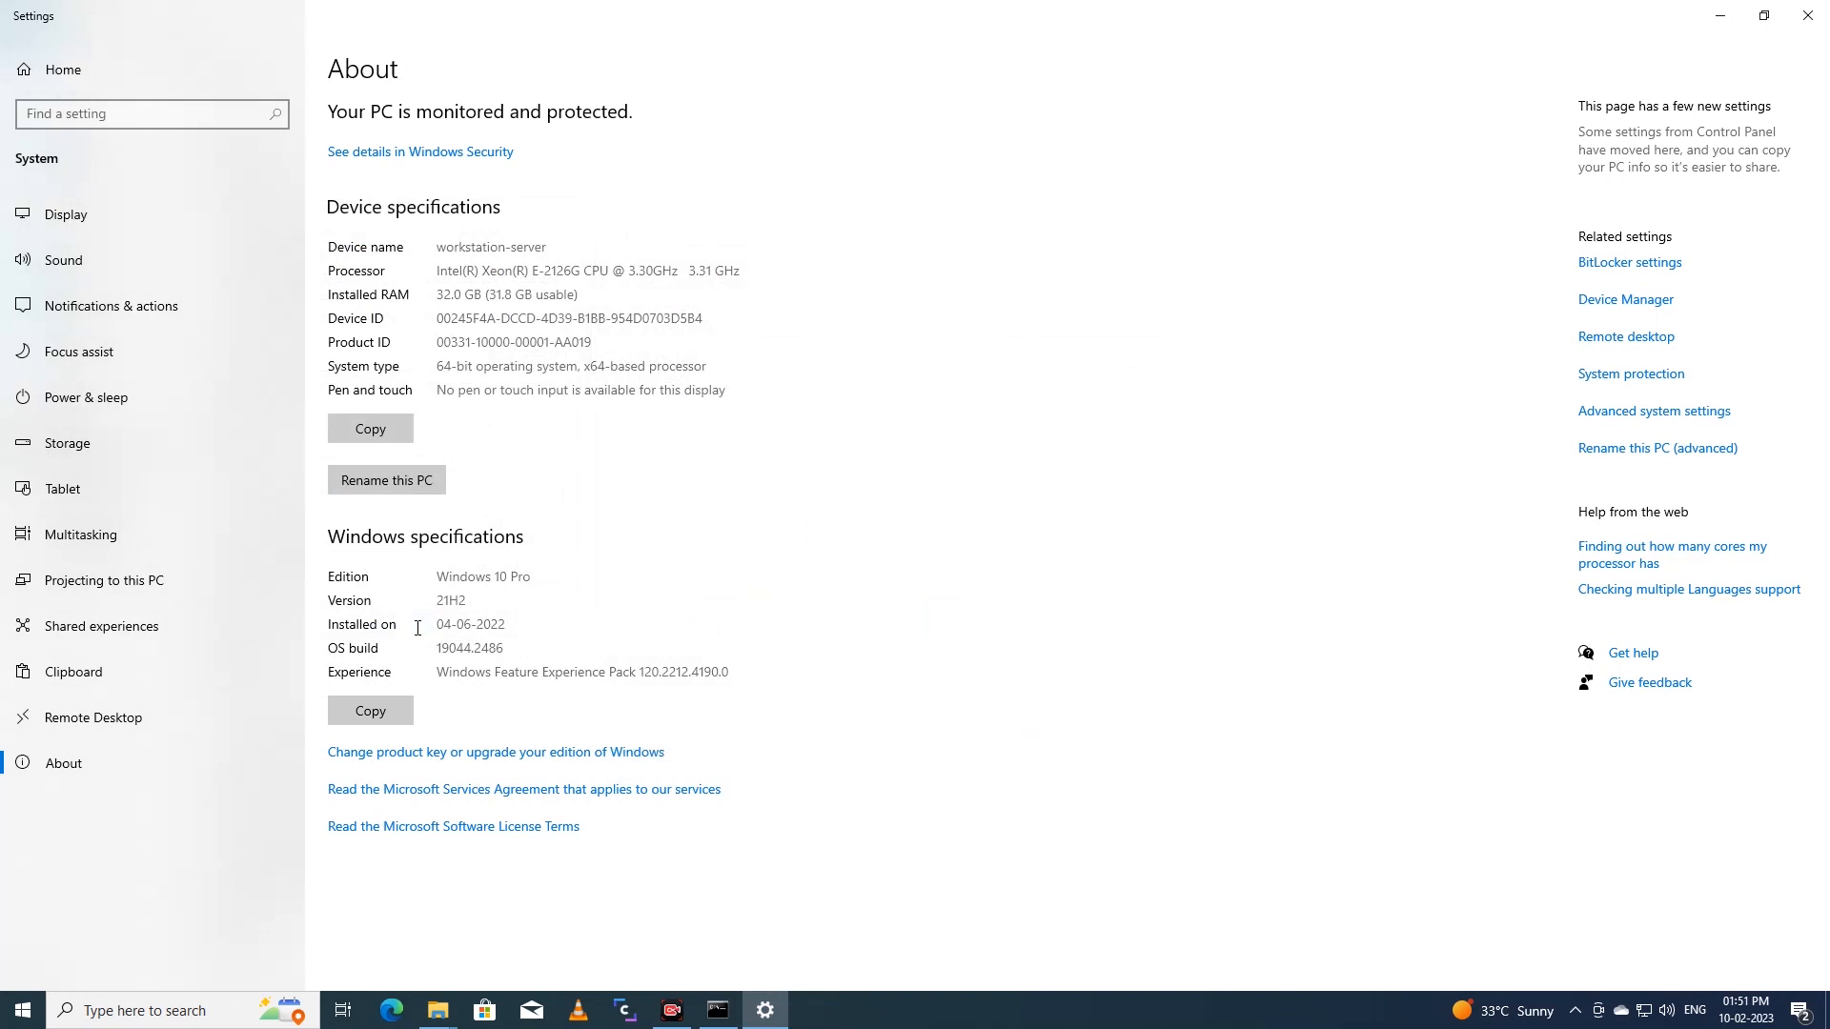
click(1808, 16)
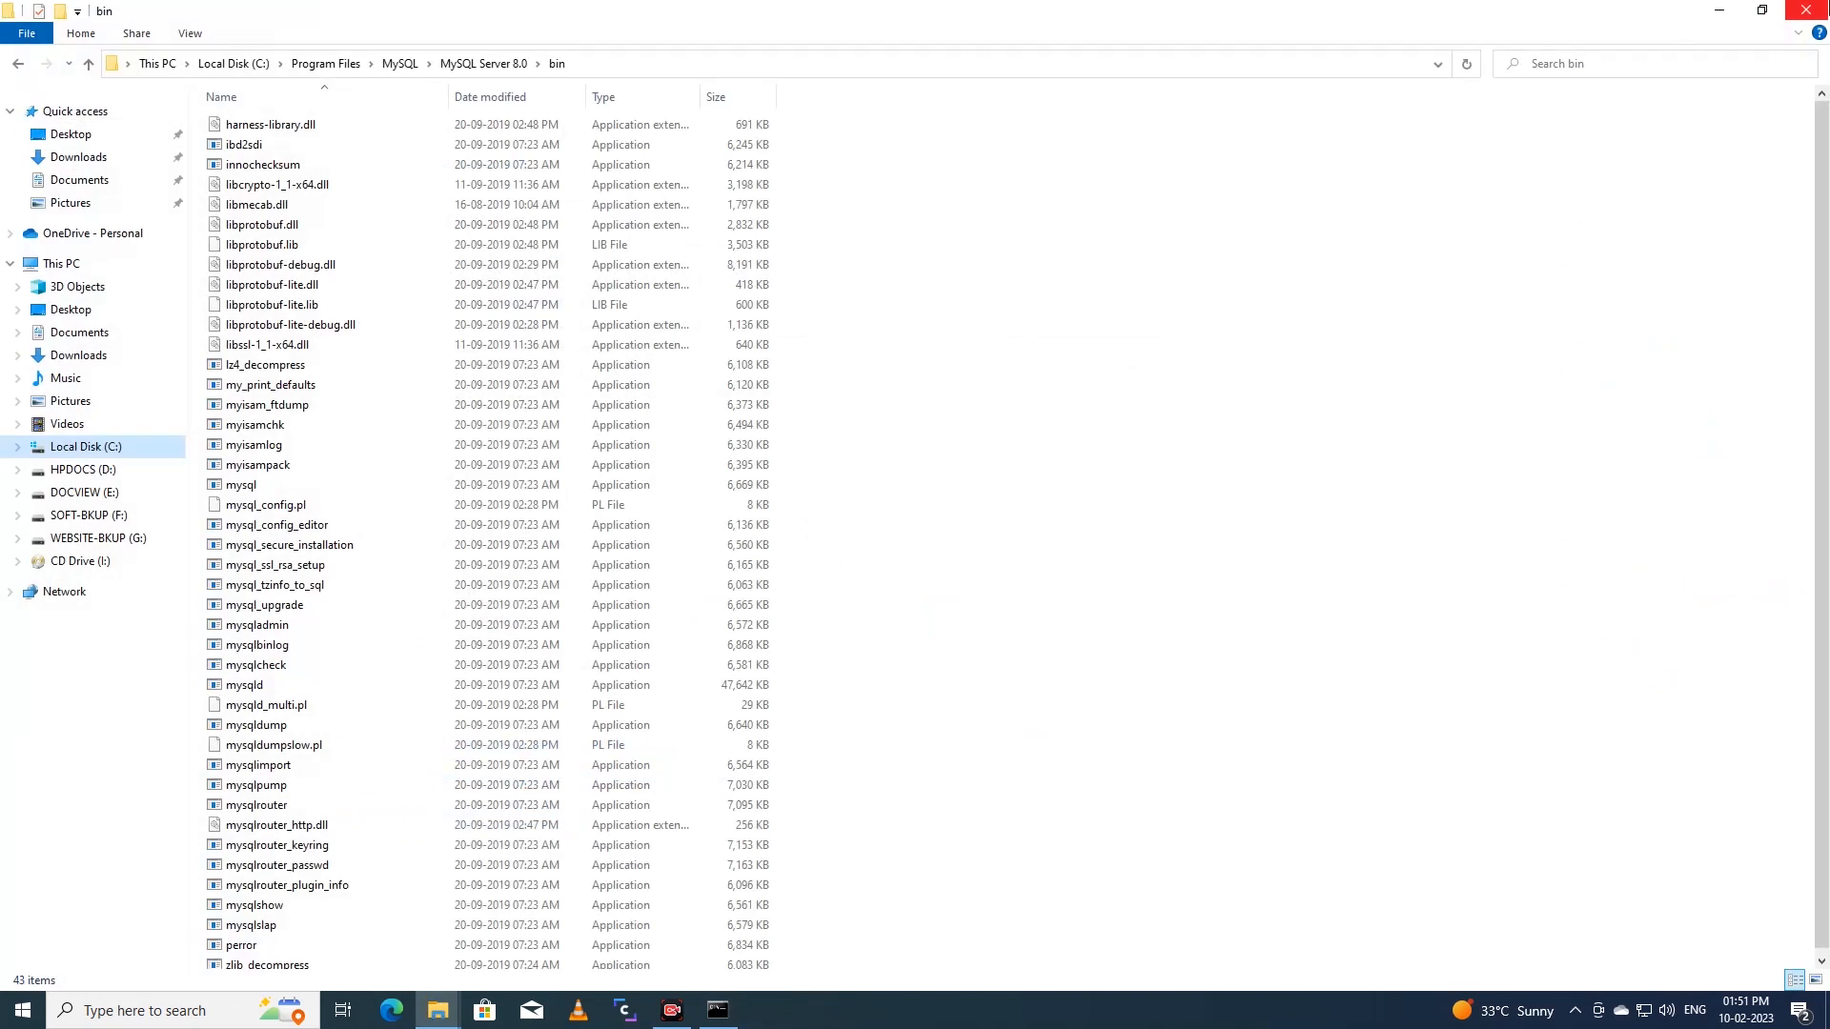
click(1808, 10)
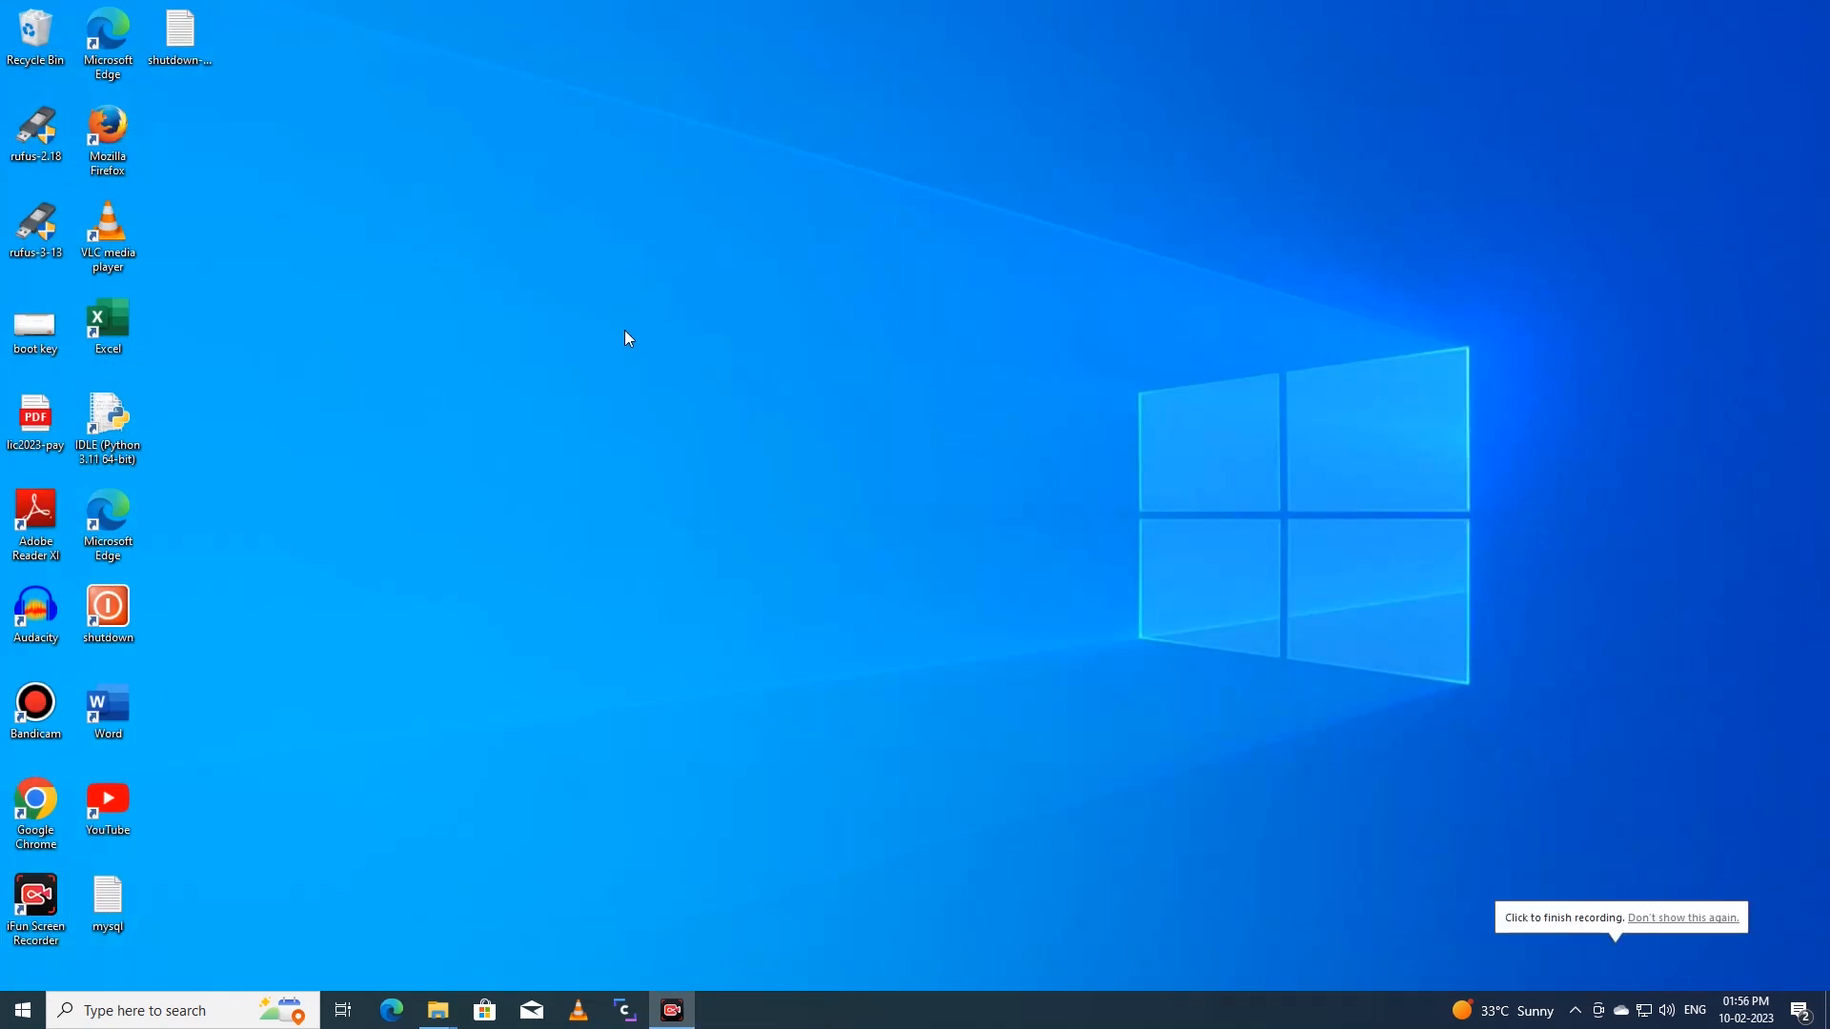
Step: Open a Command Prompt window with cmd and move it away from the desktop icons
key(super+r)
text(cmd)
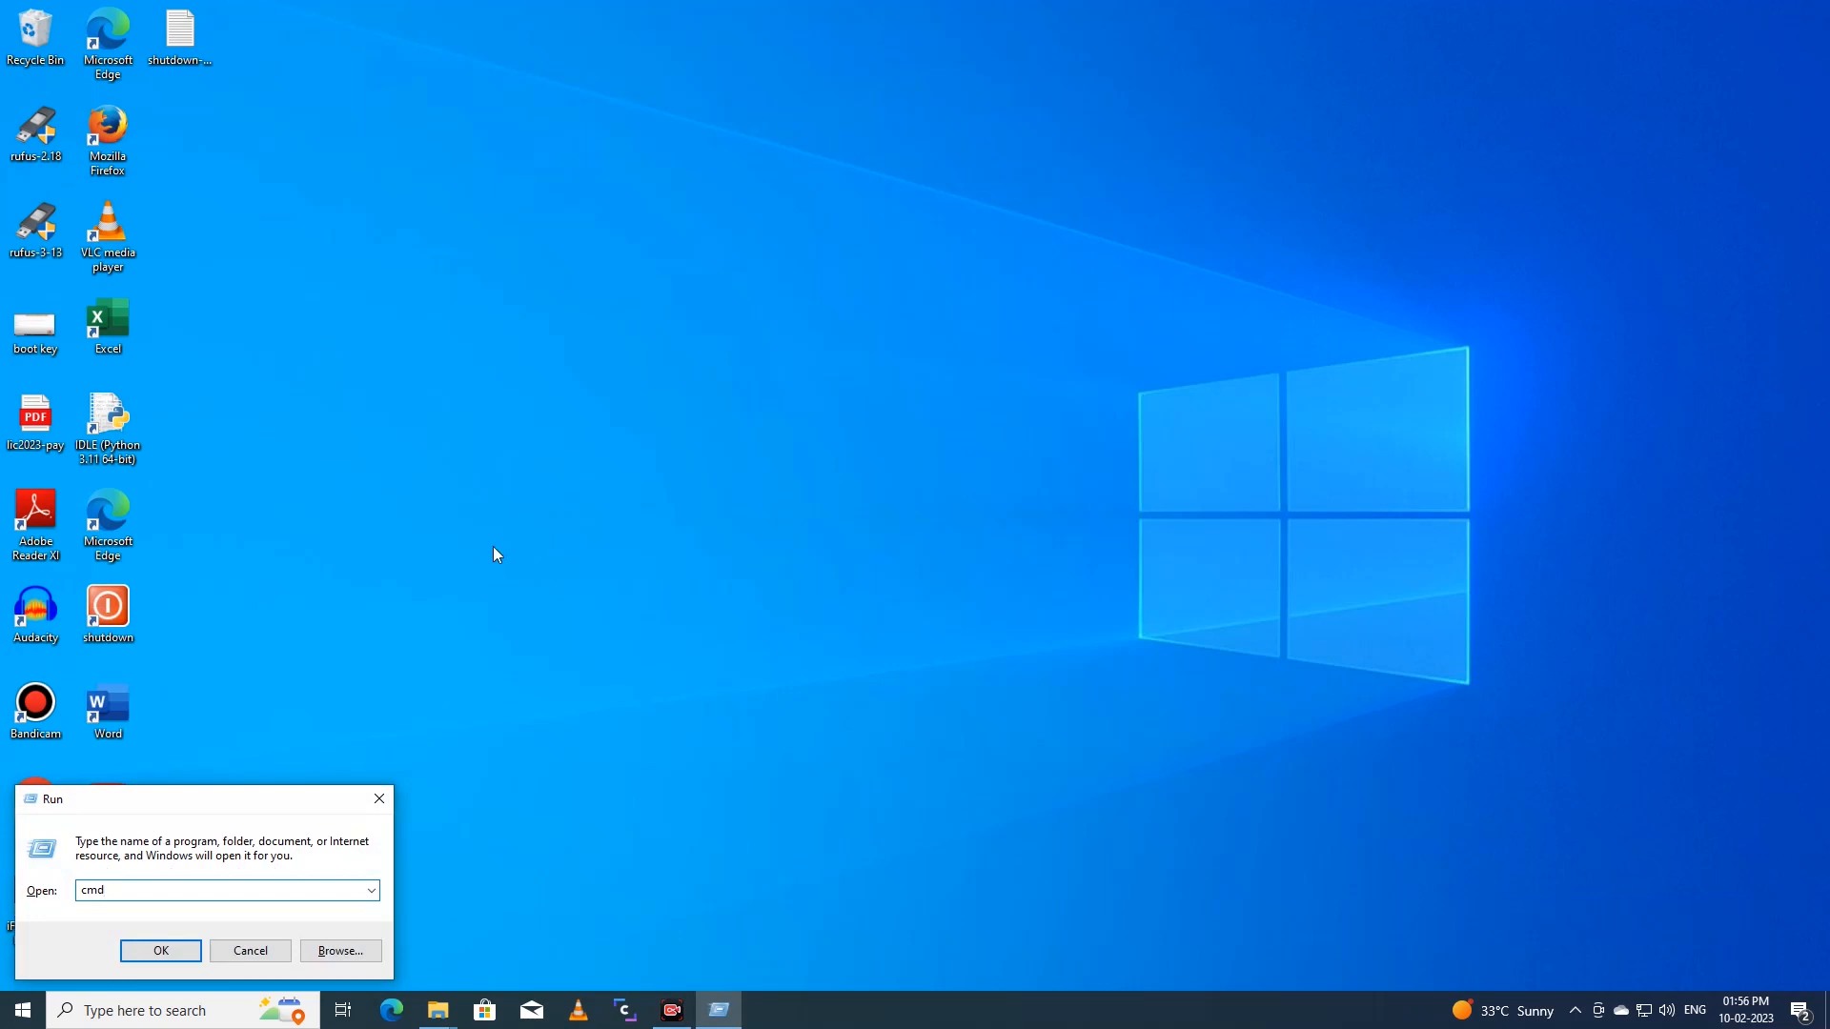
click(186, 953)
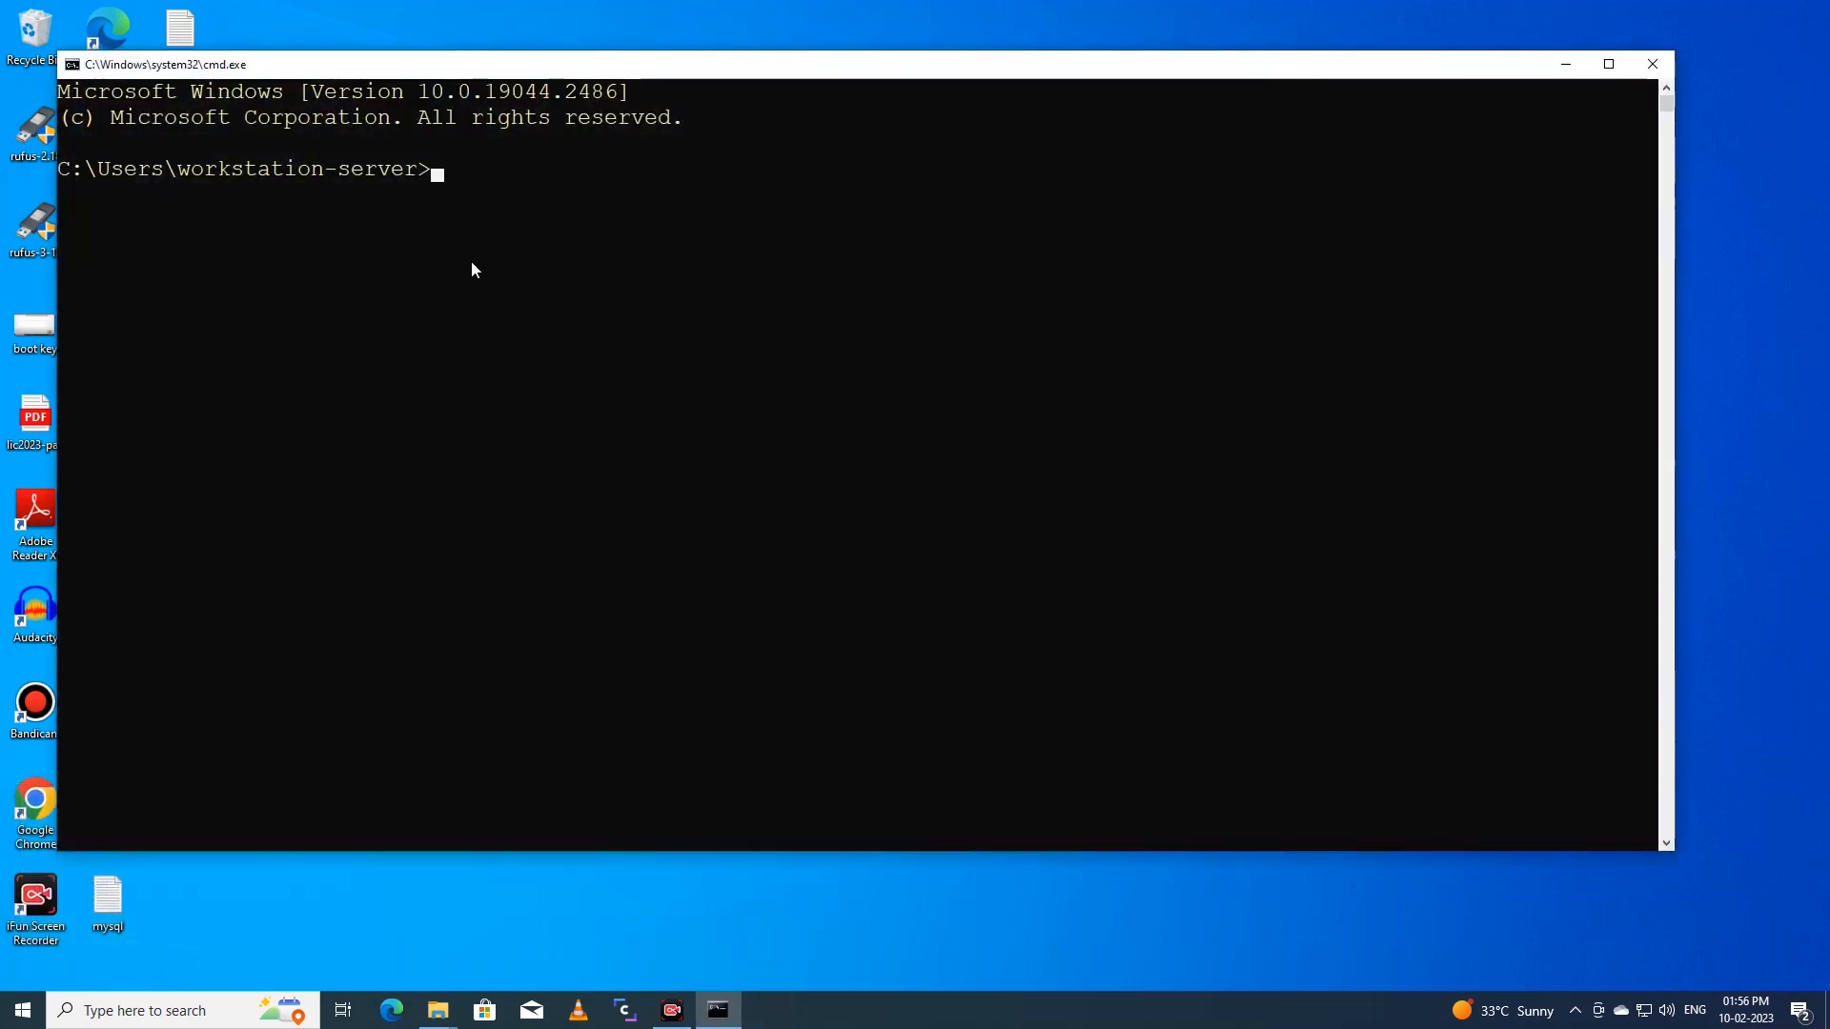
drag(531, 65, 779, 121)
Step: Log in to MySQL with mysql -u root -p and enter the root password
text(mysql )
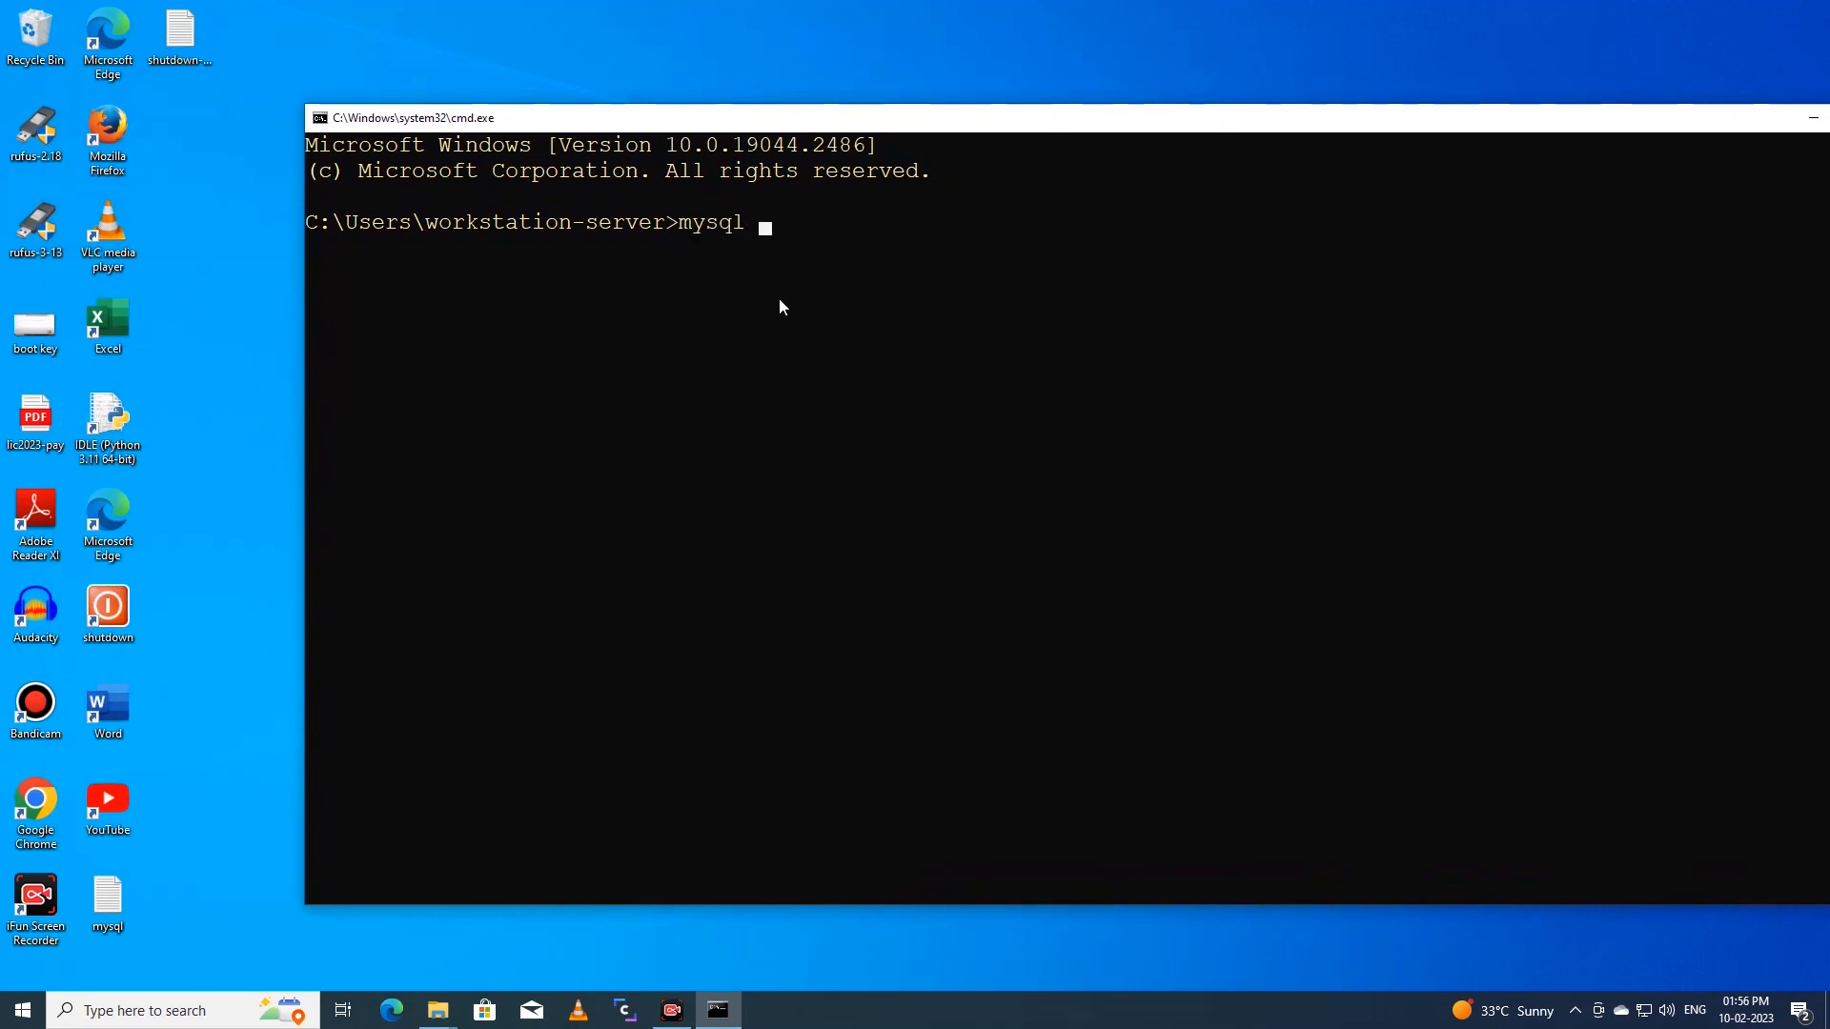
text(-u root -p)
key(Return)
text(*****)
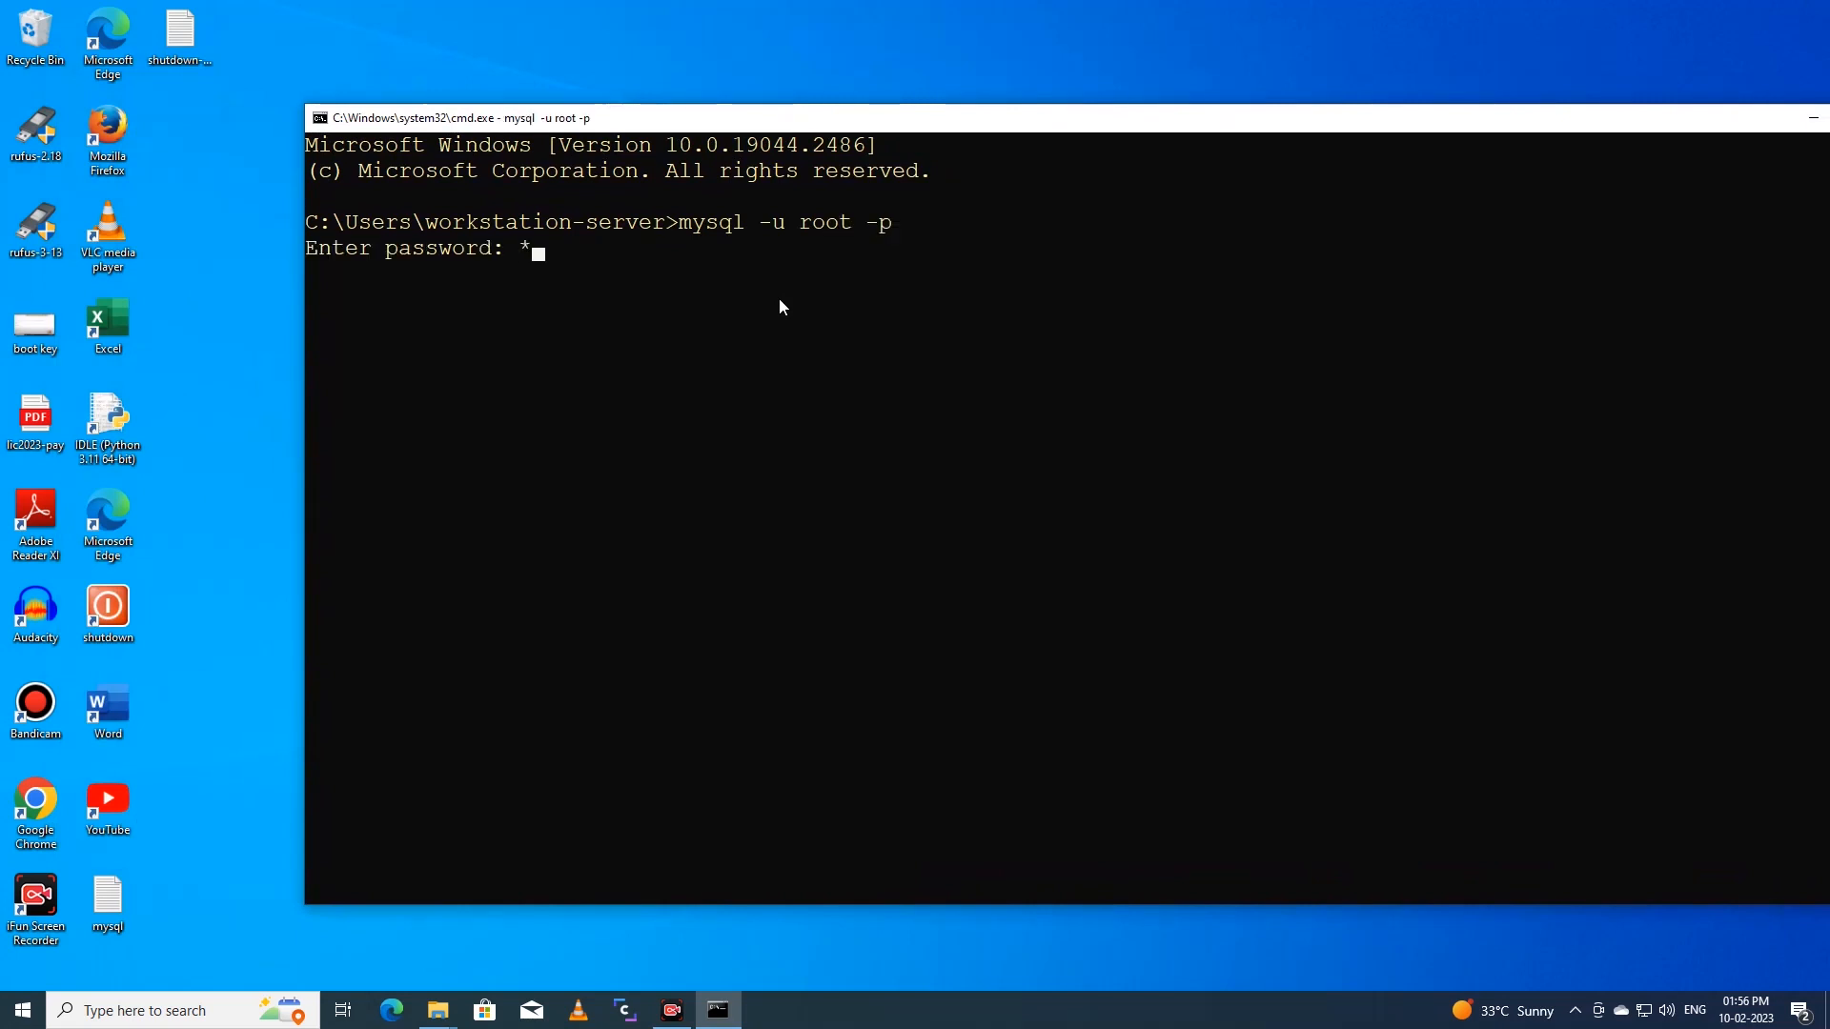
key(Return)
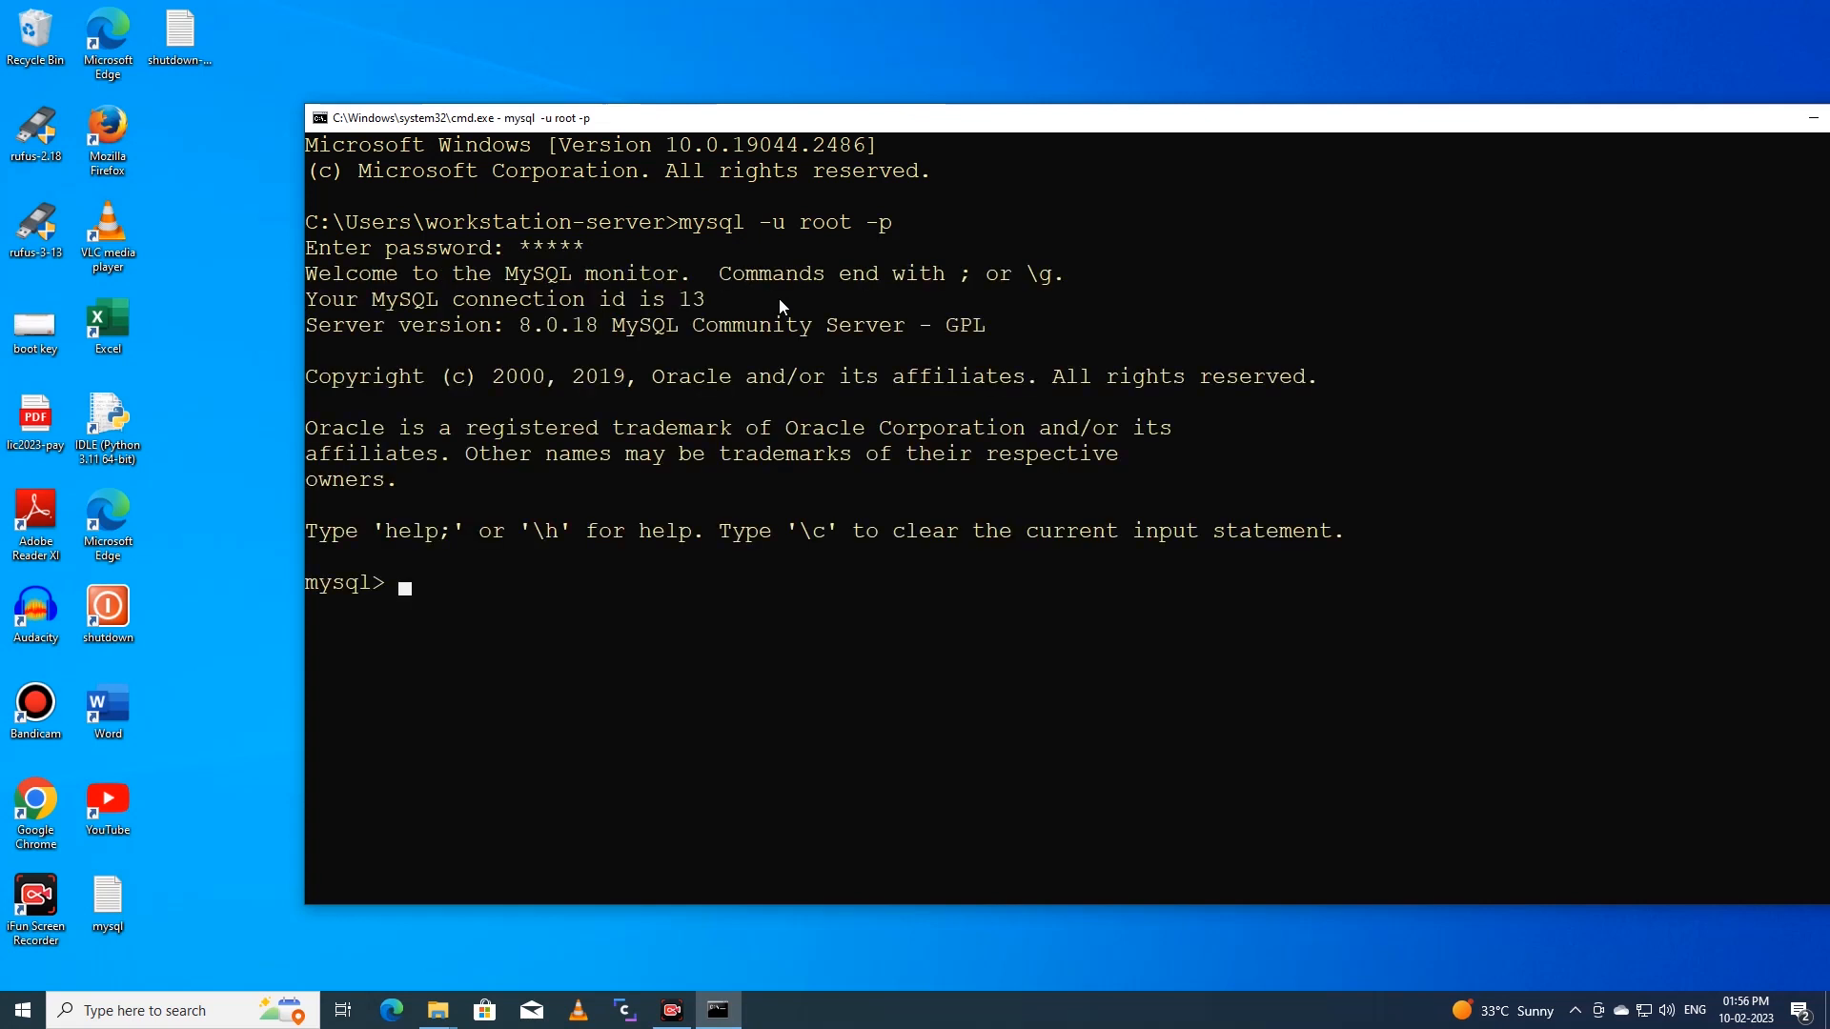
Step: Create a database named library and make it the active database
text(create database library;)
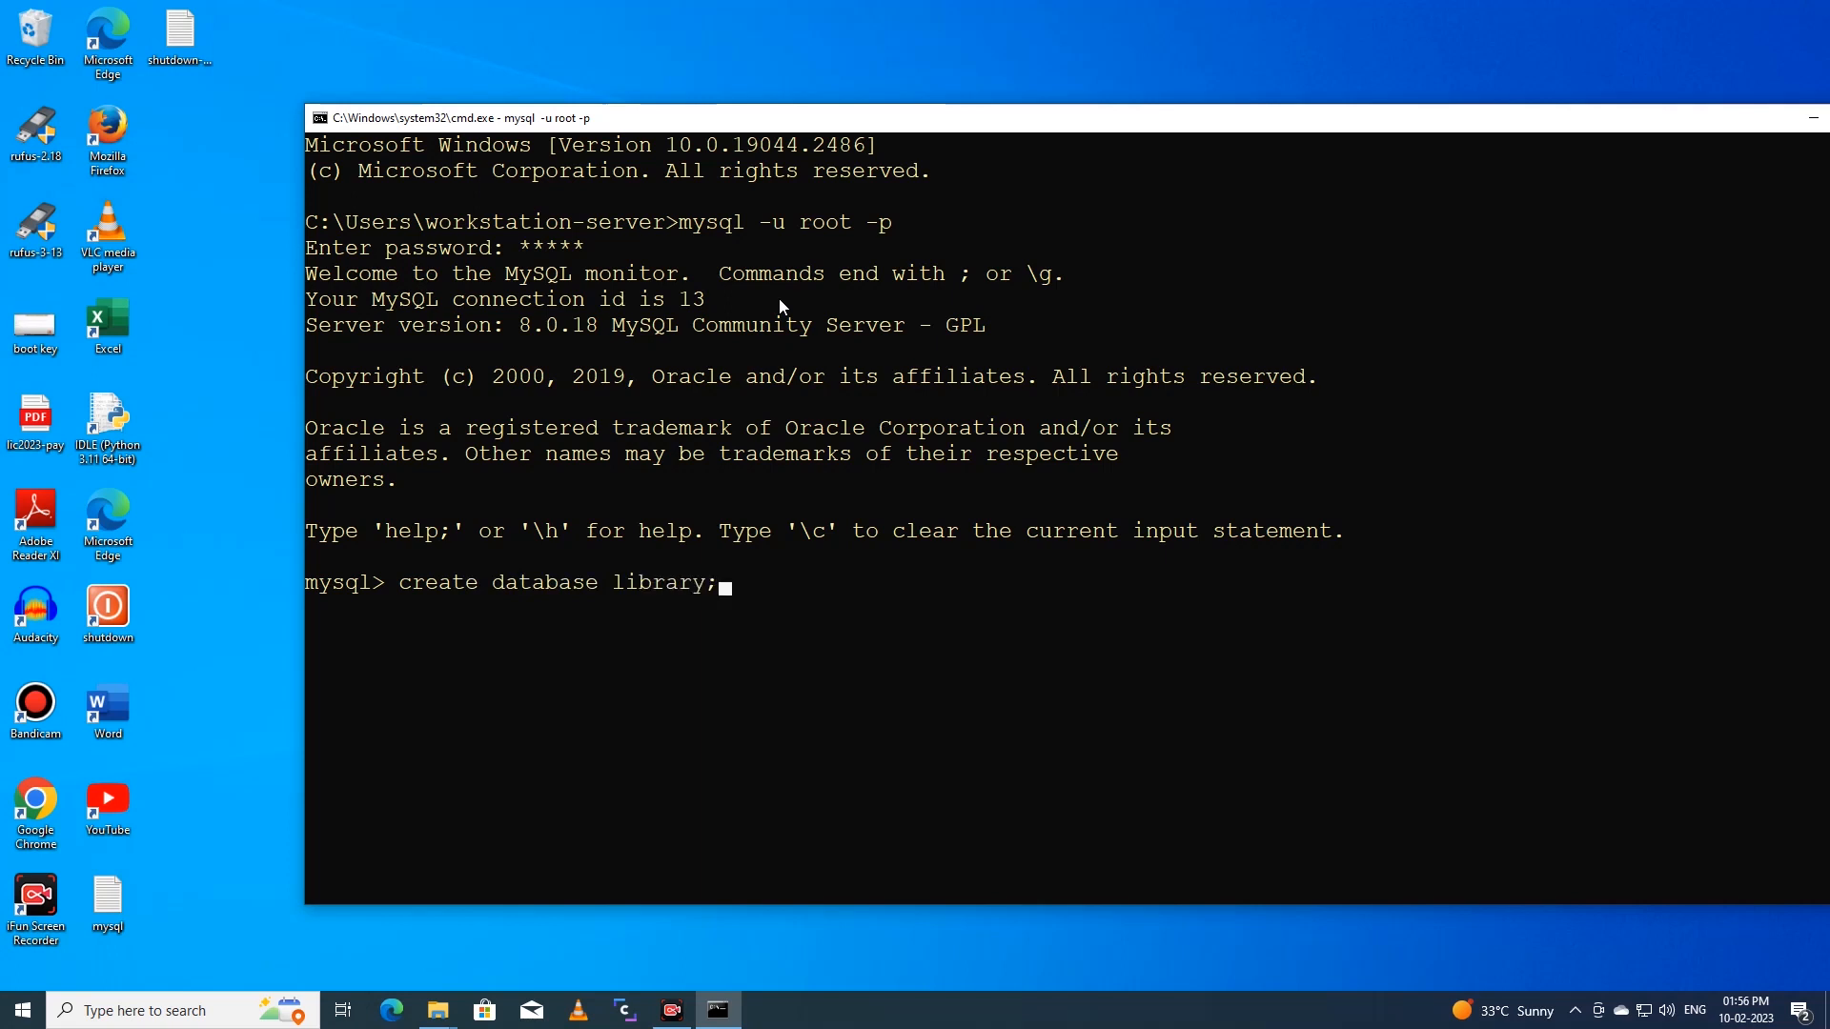
key(Return)
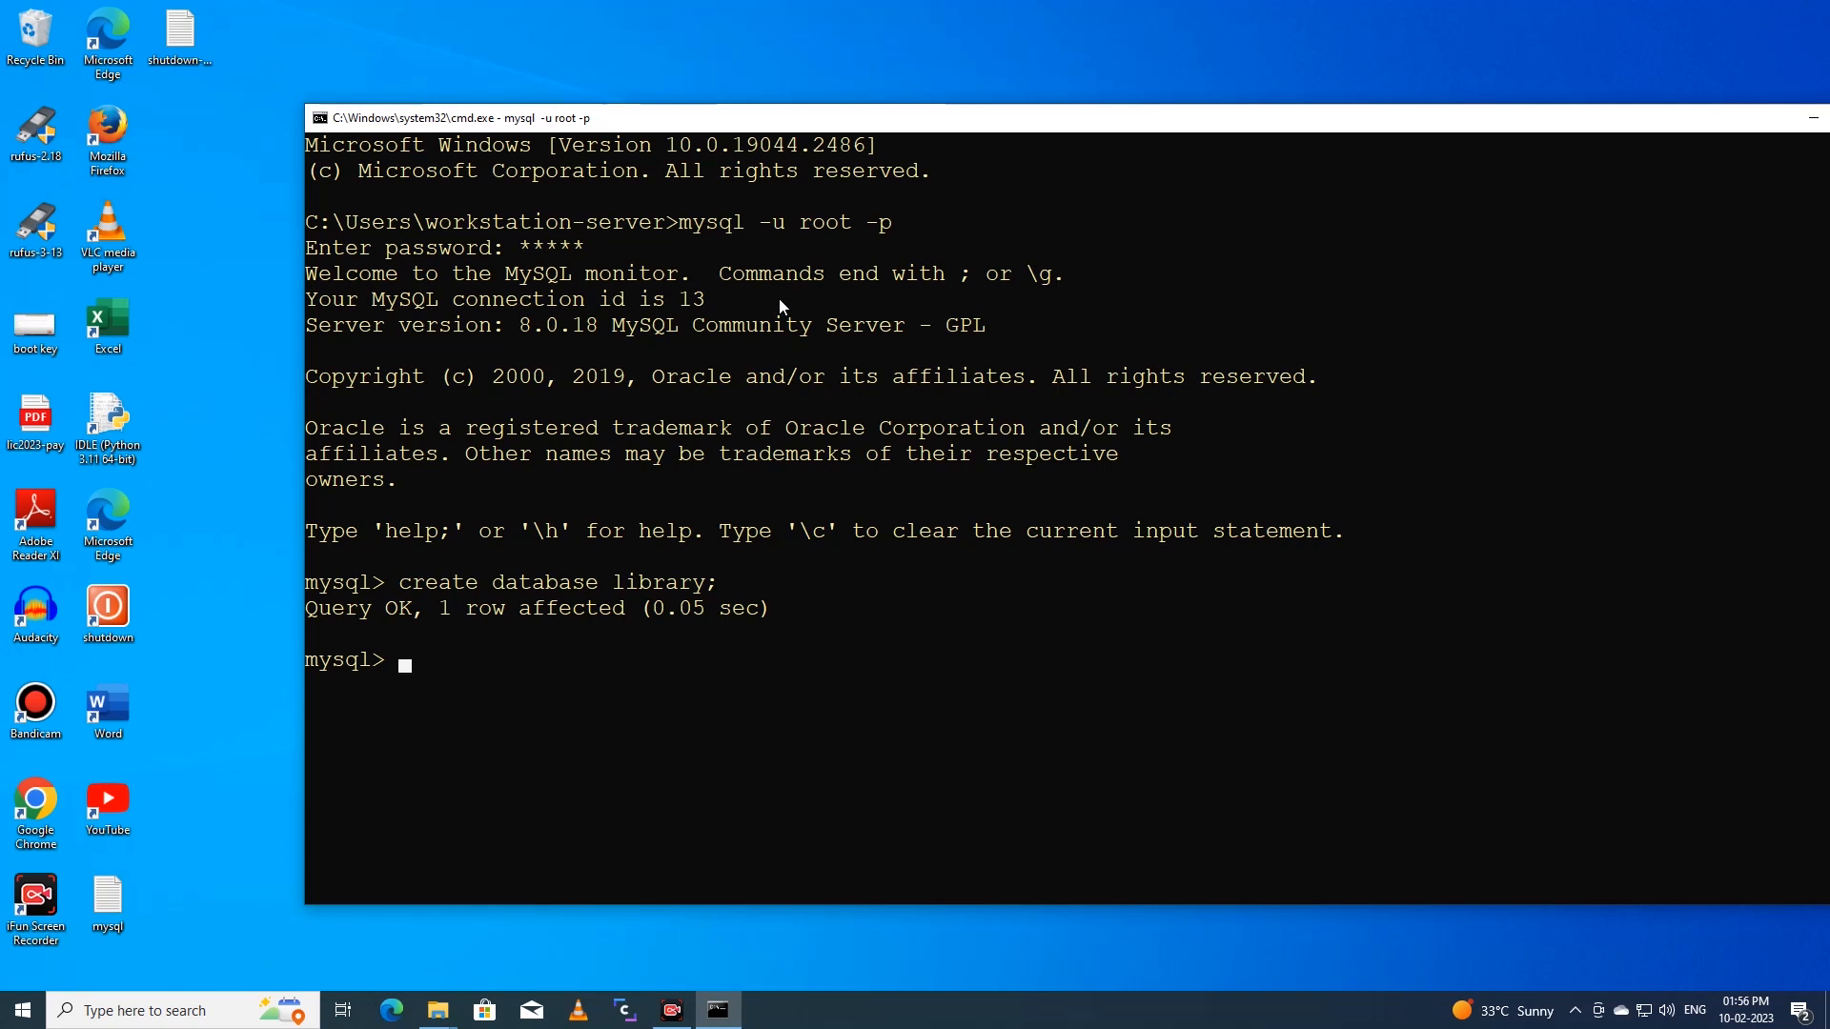
text(use library;)
key(Return)
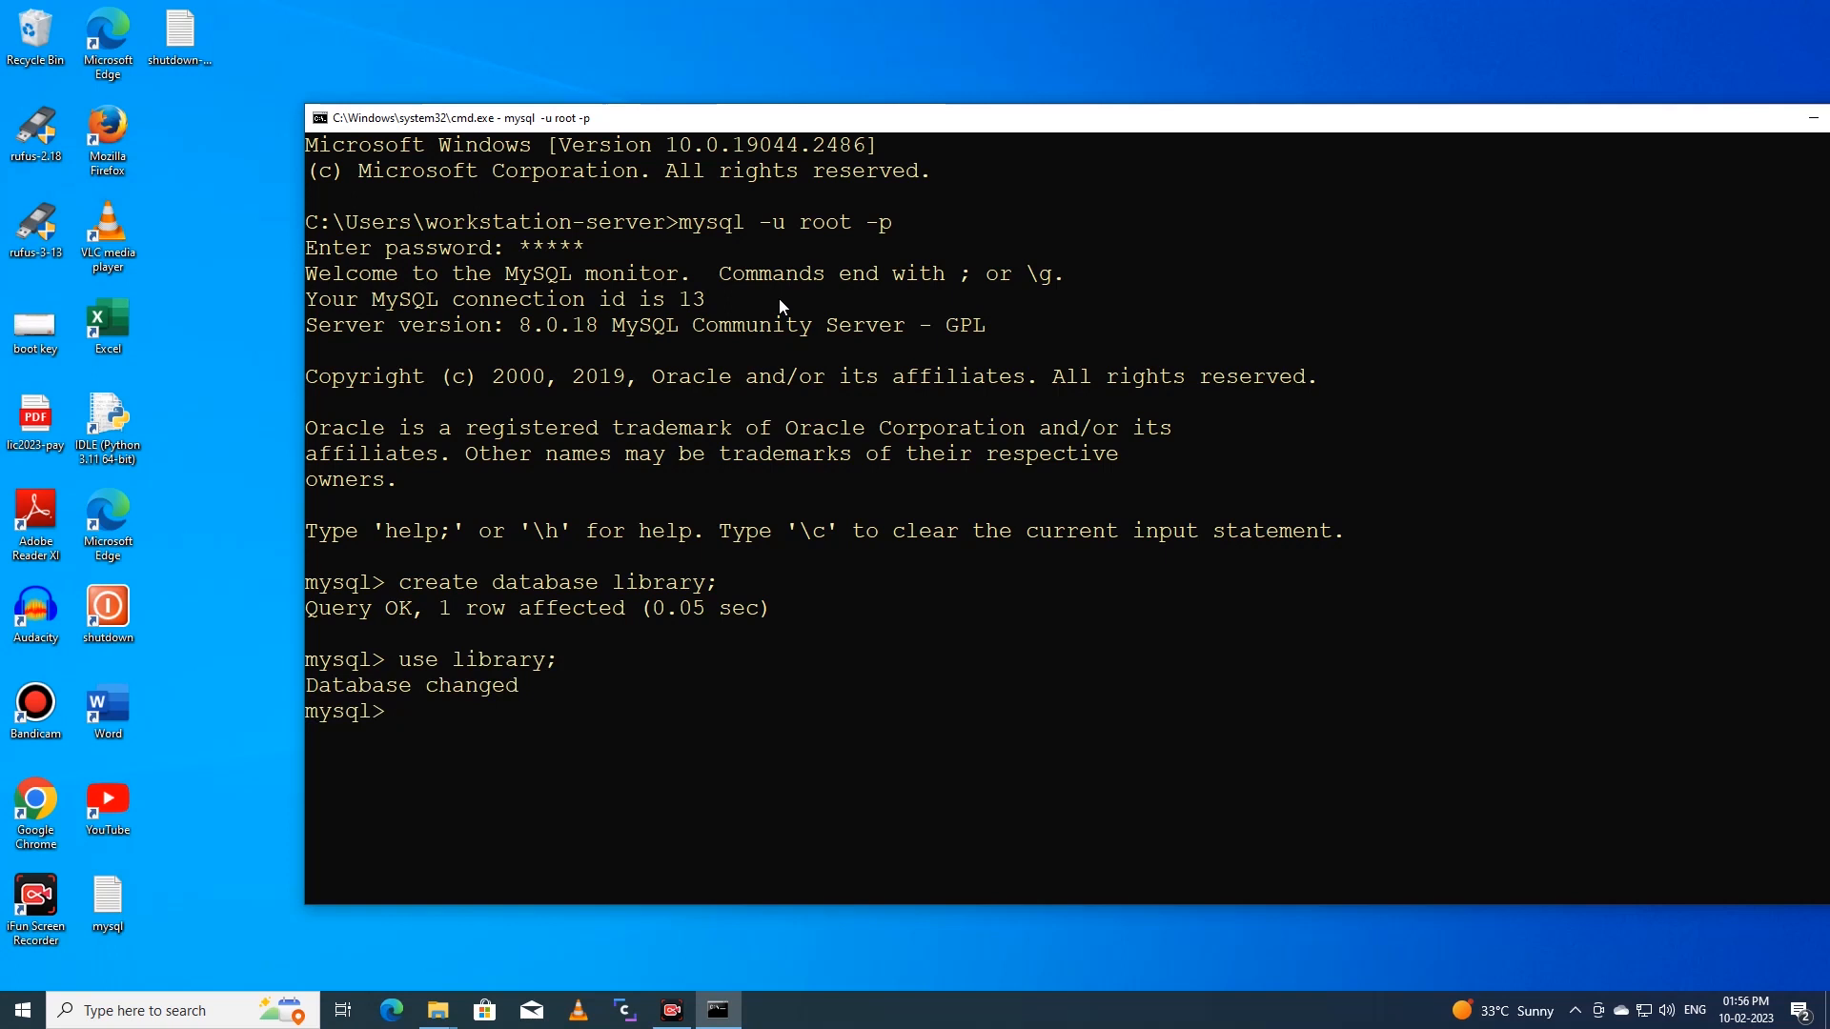
Step: Create a table named libtable with the columns bookname varchar(20) and author varchar(20)
text(create table libtable)
text(()
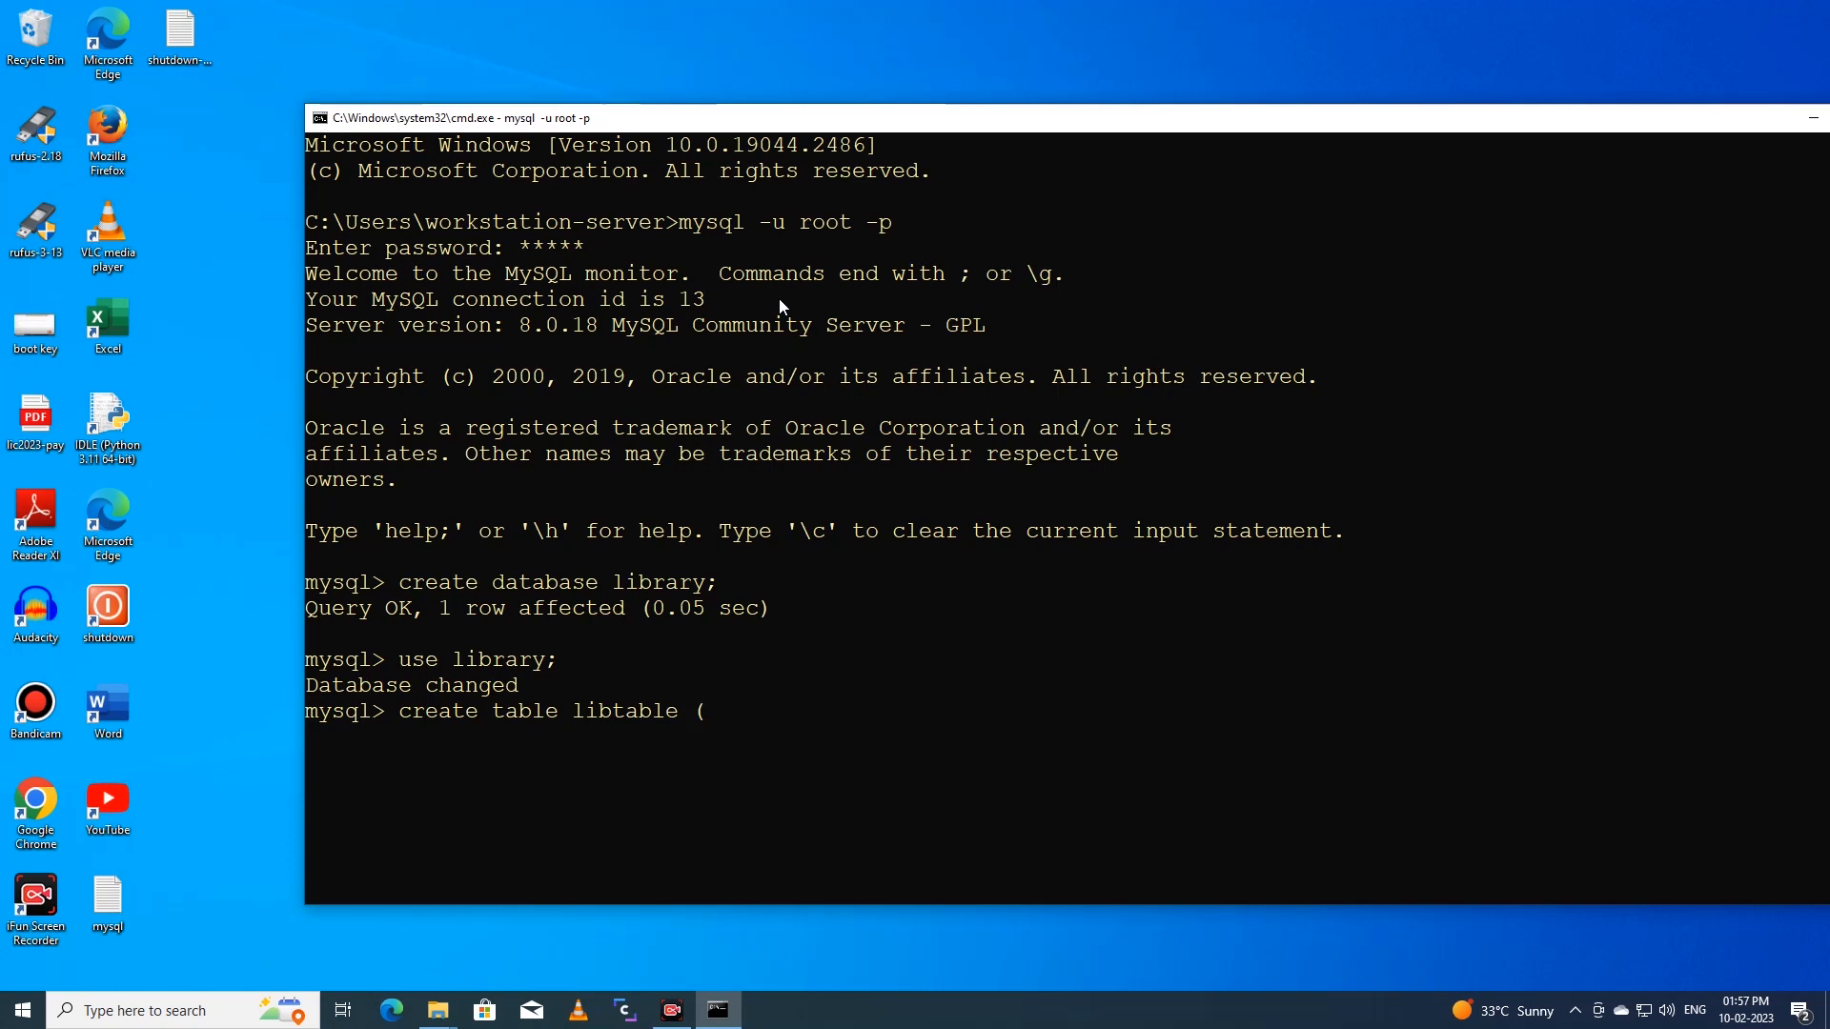
text(bookname varchar(20),author)
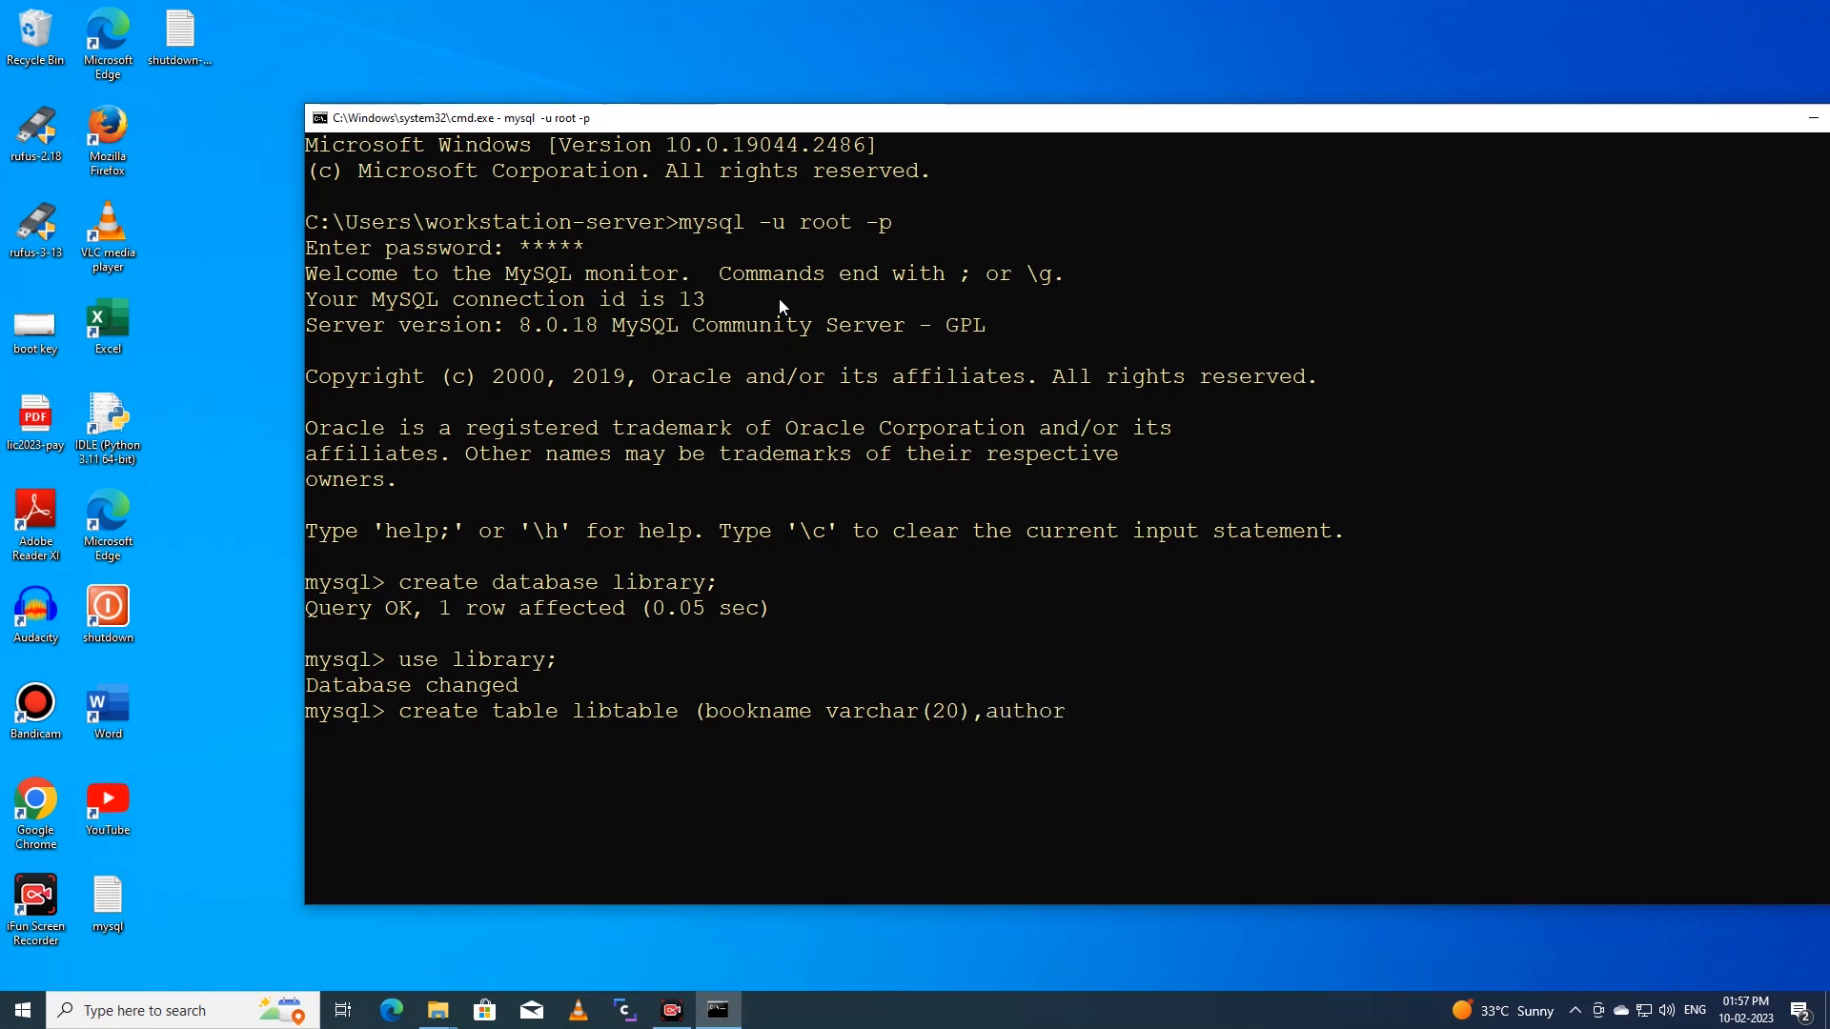
text( varchar(20));)
key(Return)
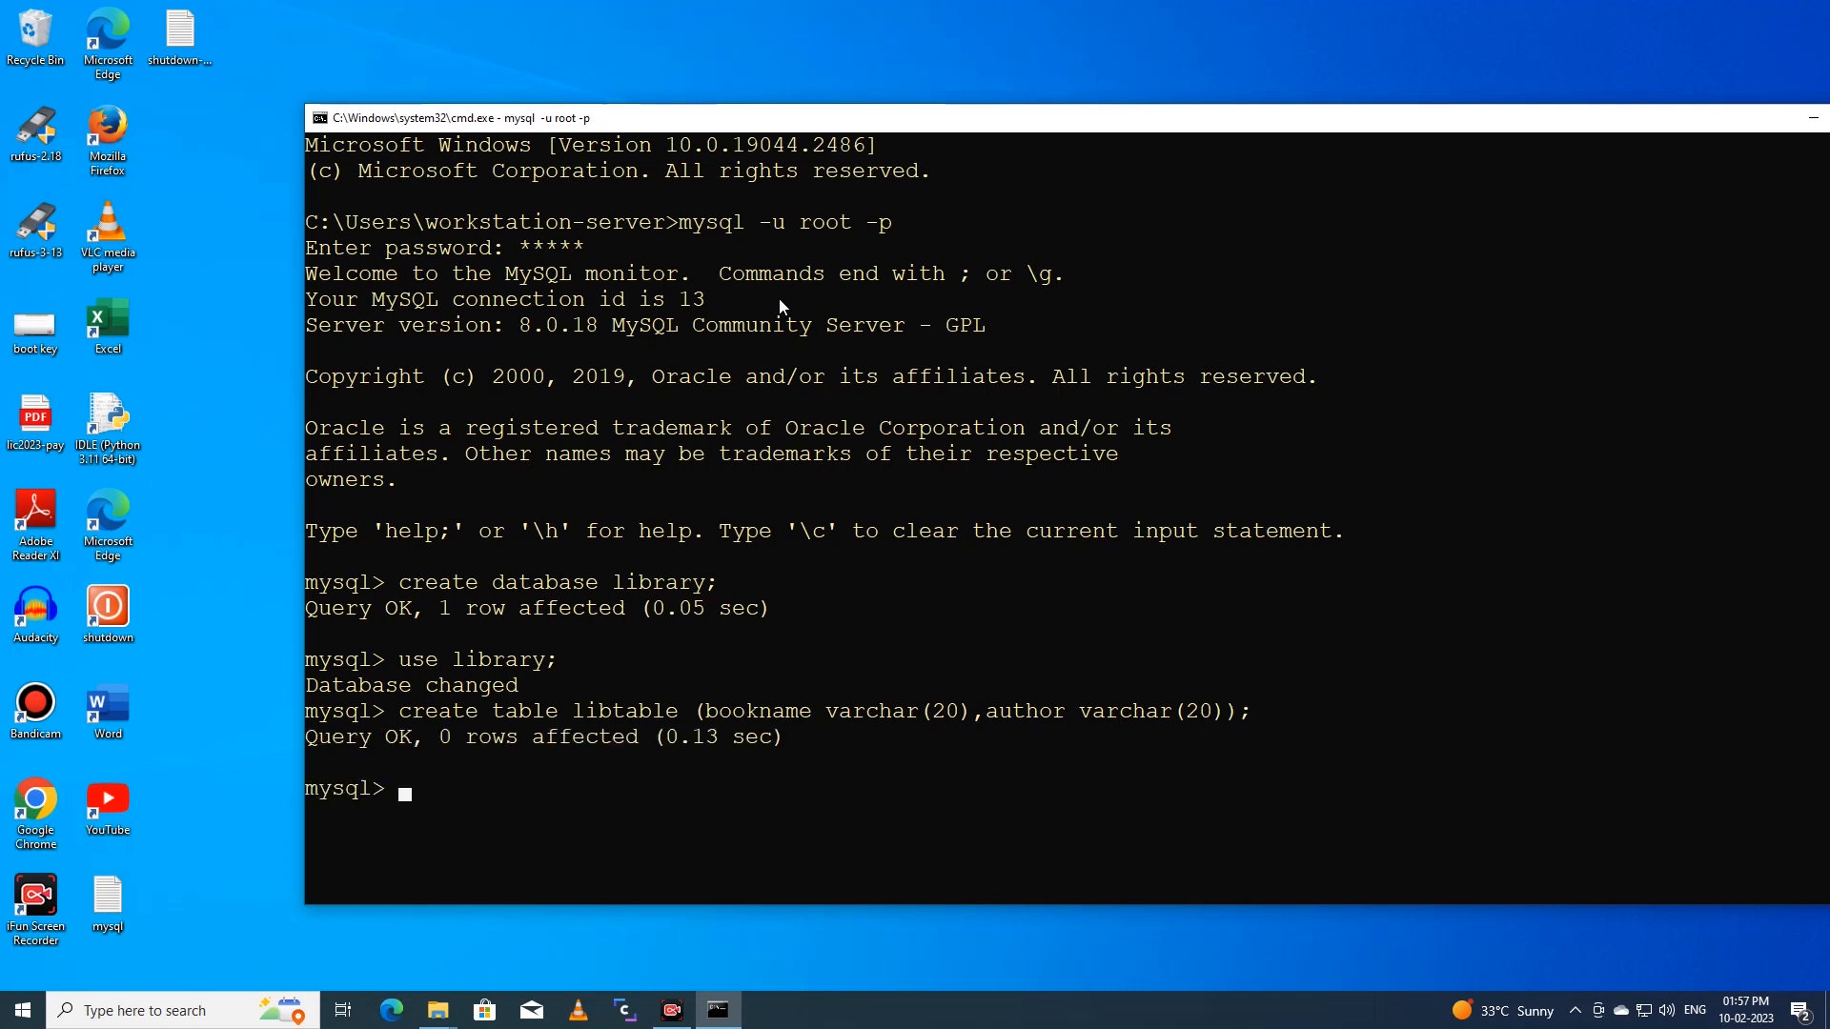
Step: Insert a row into libtable with the book name 'wingsoffire' and the author 'drkalam'
text(insert into libtable )
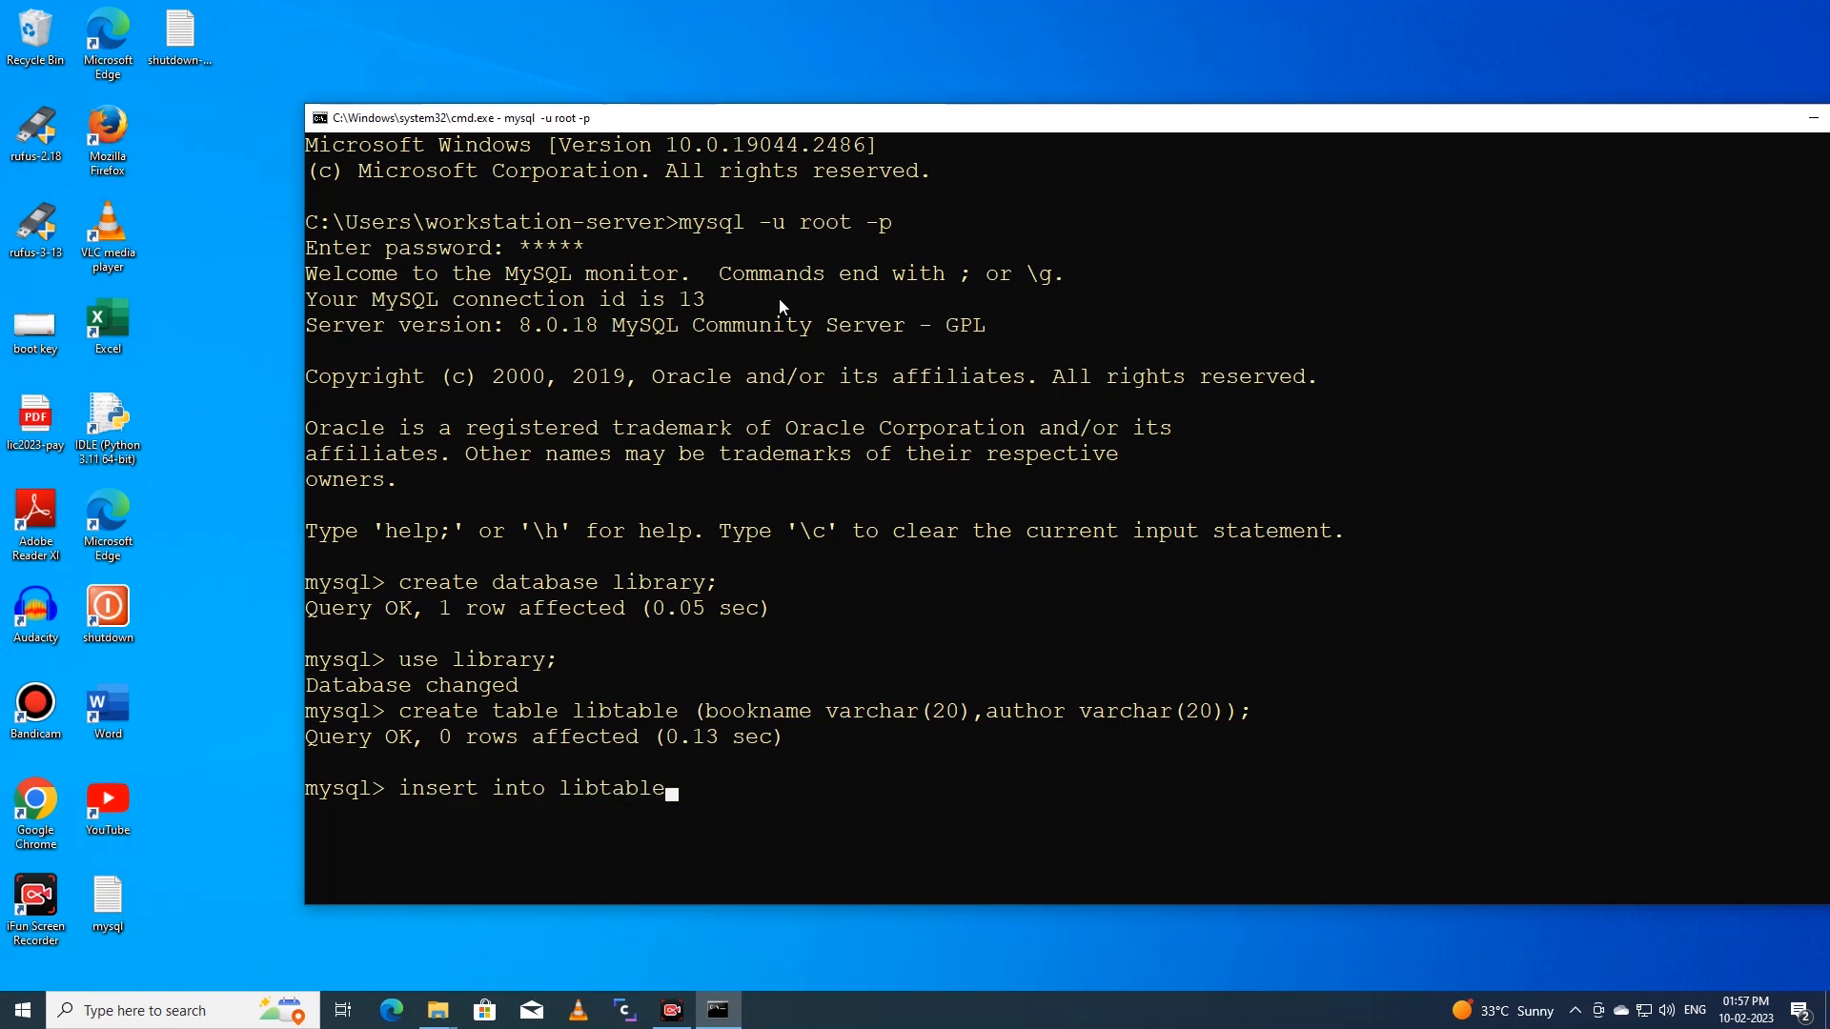
text(values ('wingsoffire)
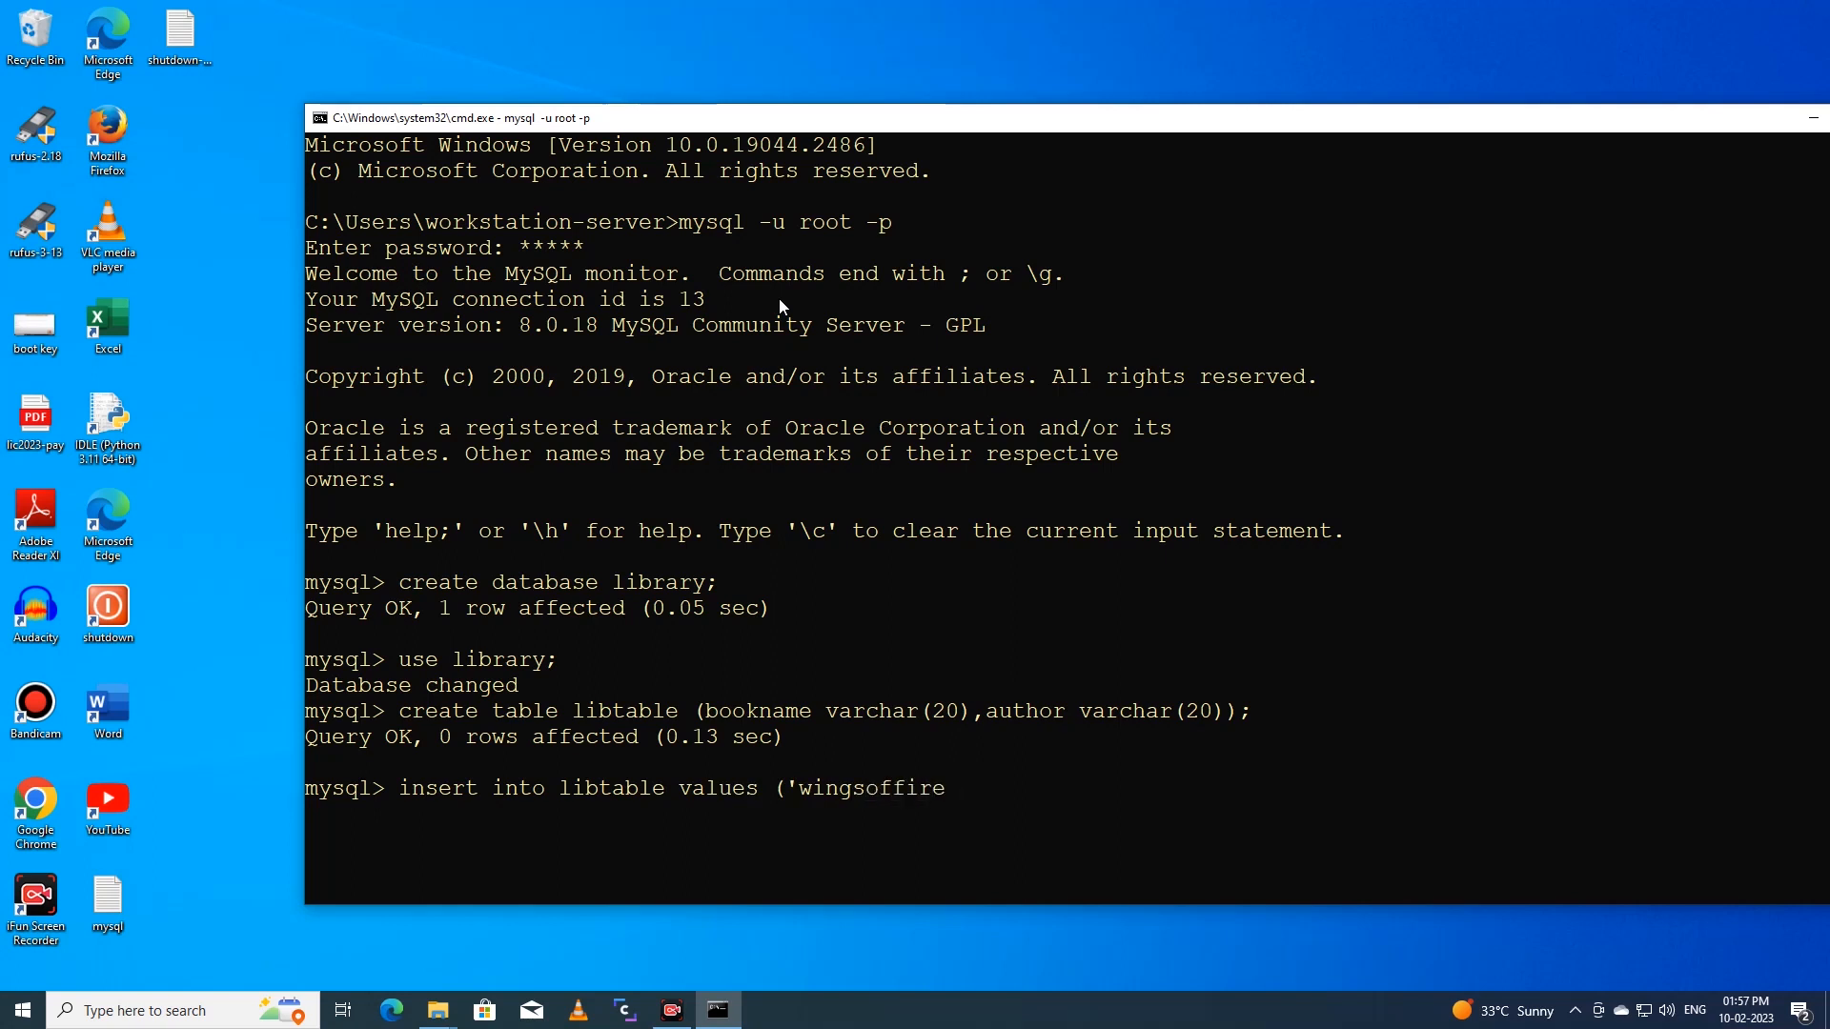
text(','drkalam');)
key(Return)
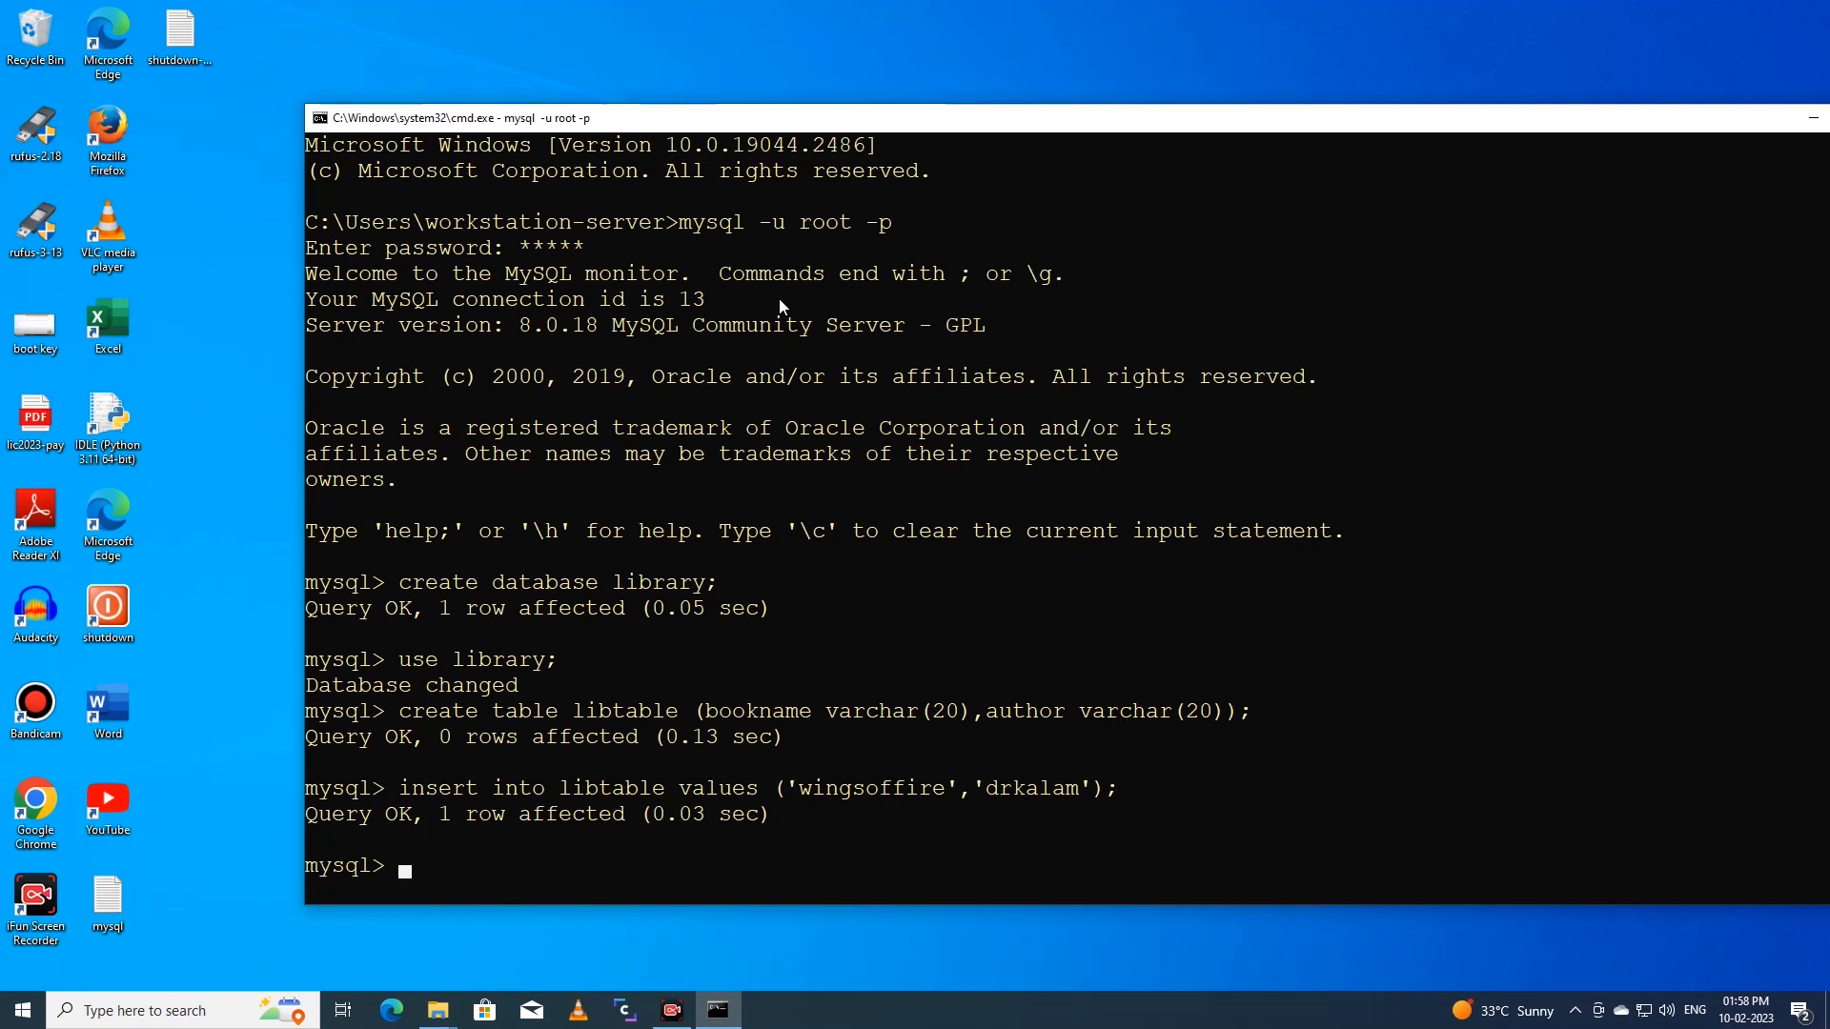
Step: Query all rows and columns of libtable with a select statement
text(select *)
key(BackSpace)
text(from libtable;)
key(Return)
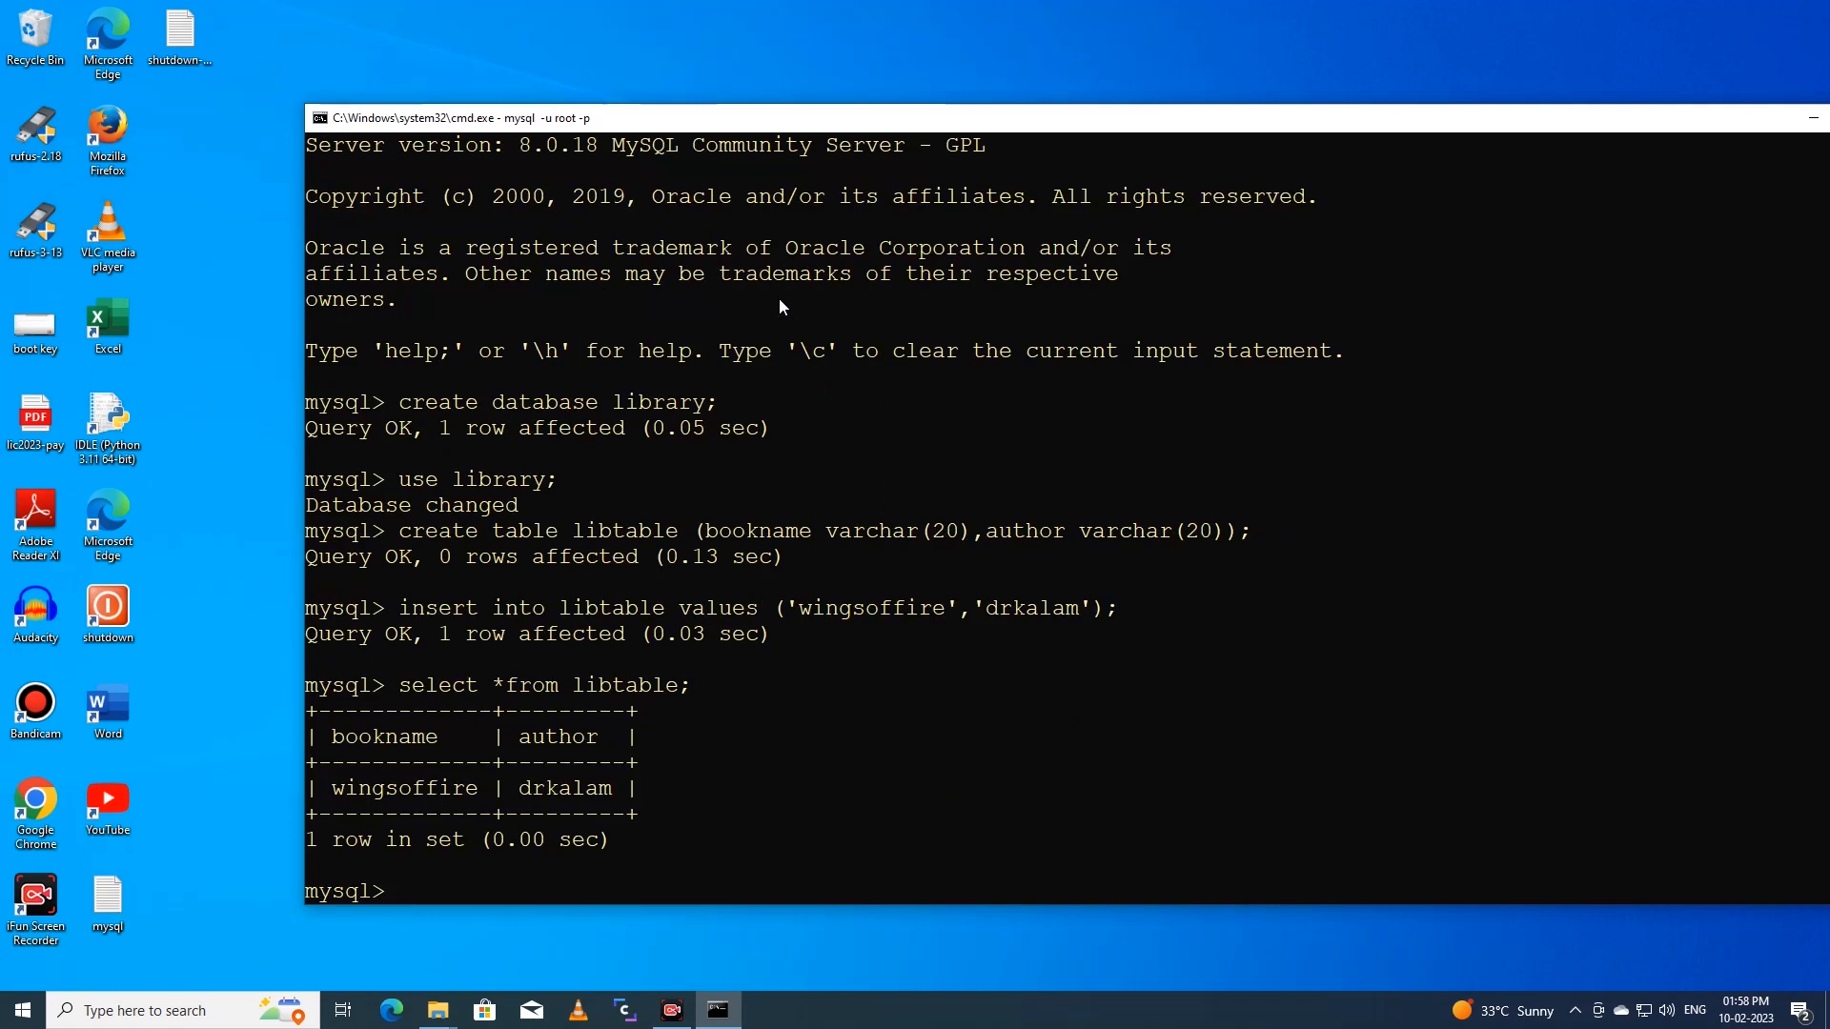
Step: Recall the libtable insert statement and replace its book name with 'mysql'
key(Up)
key(Up)
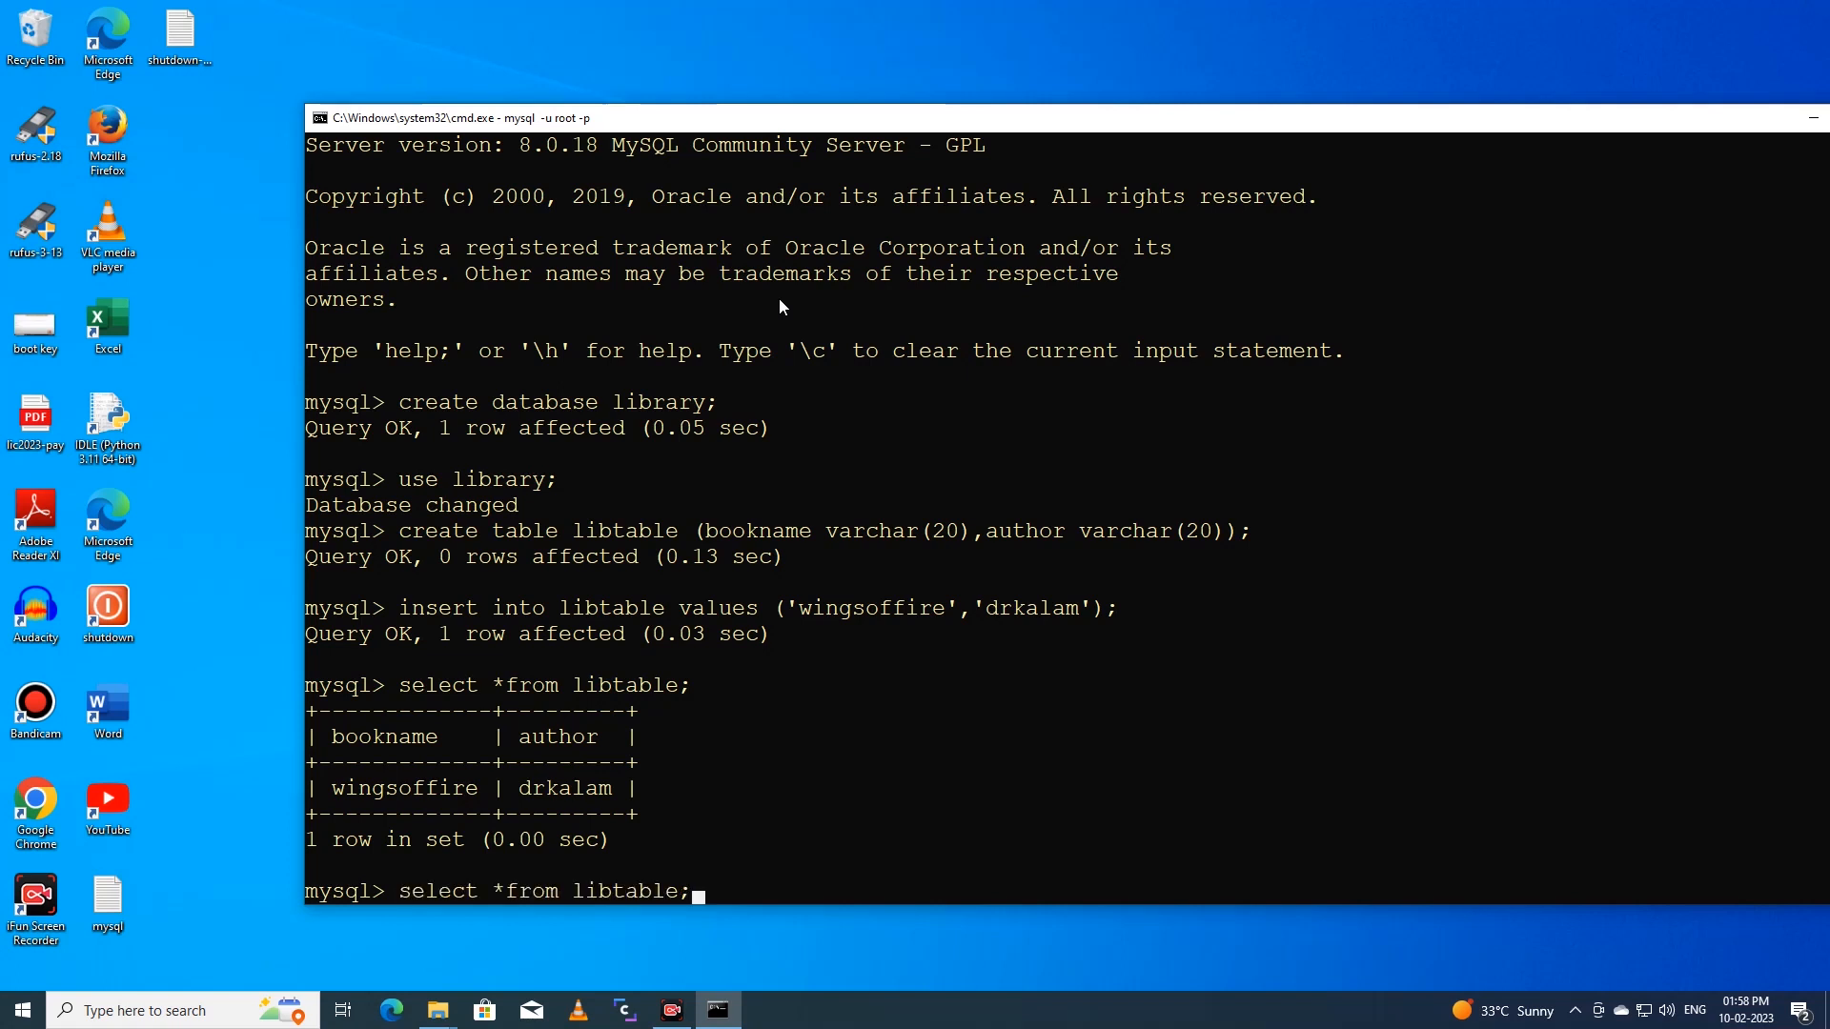
key(Left)
key(Left)
key(Left)
key(Left)
key(Left)
key(Left)
key(Left)
key(Left)
key(Left)
key(Left)
key(Left)
key(Left)
key(Left)
key(Left)
key(Left)
key(Left)
key(Left)
key(Left)
key(Left)
key(Left)
key(Left)
key(Left)
key(Left)
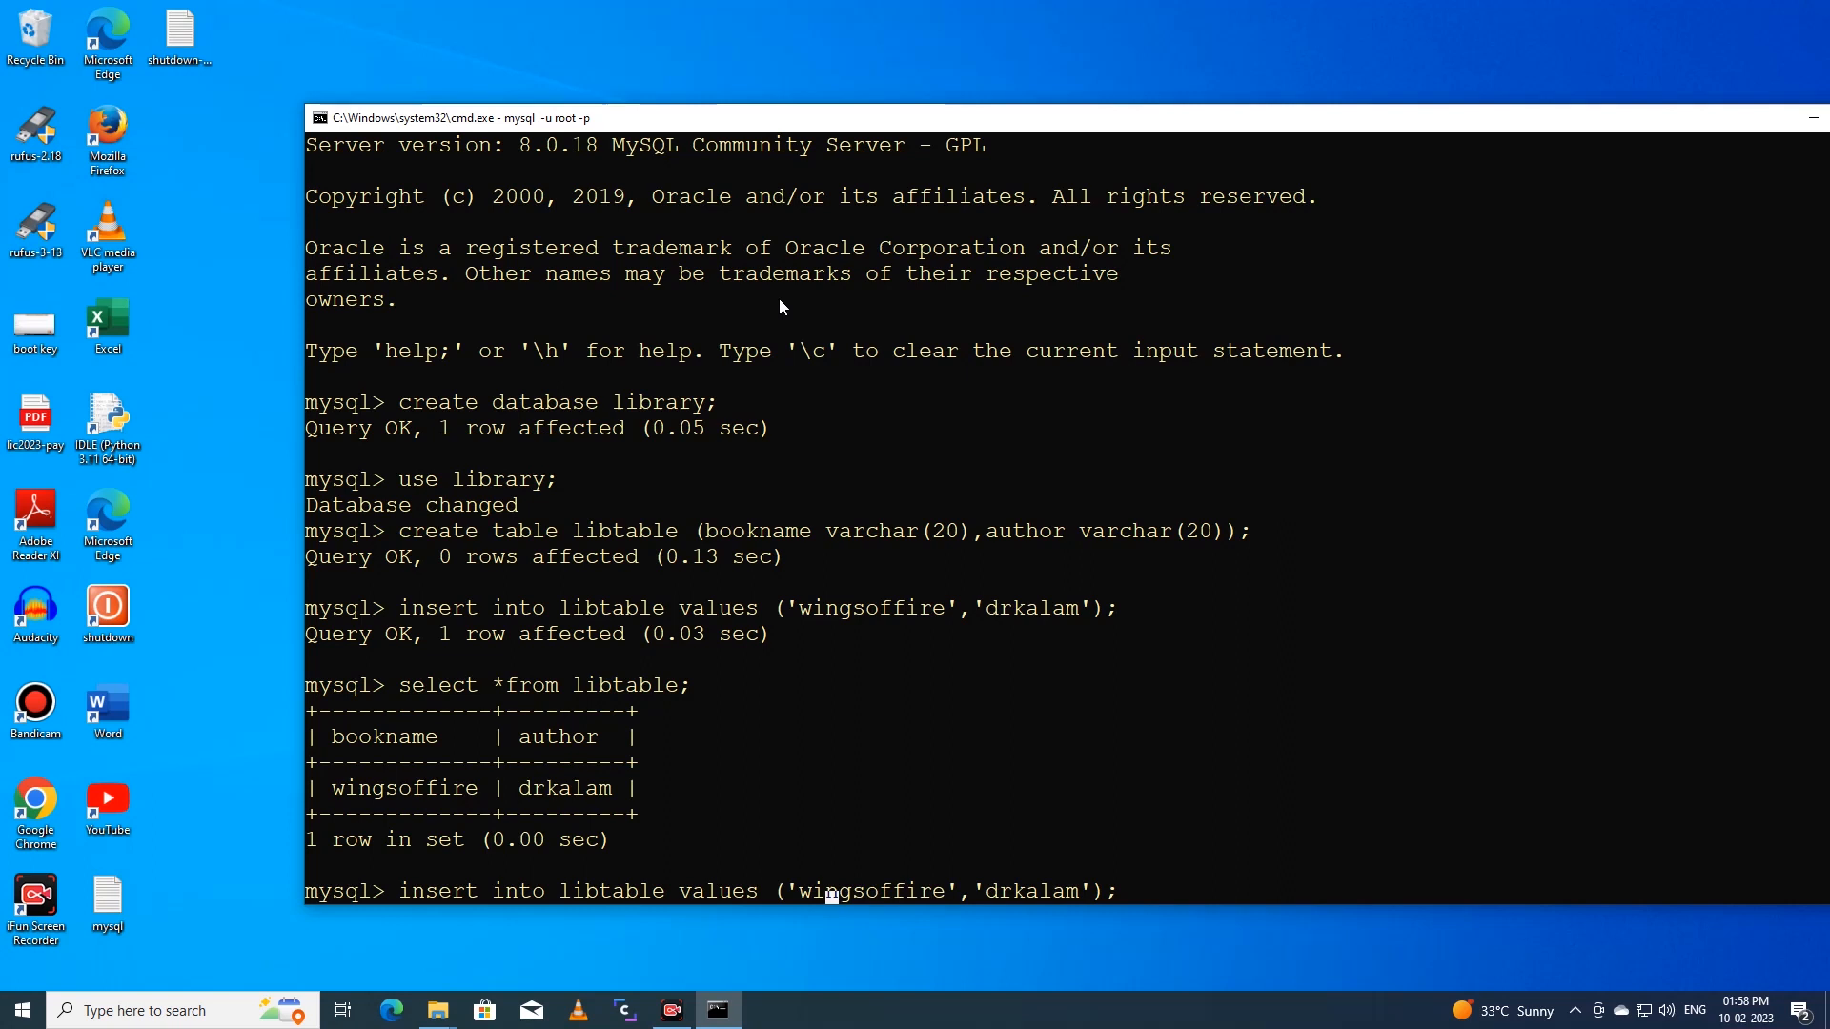
text(mysql)
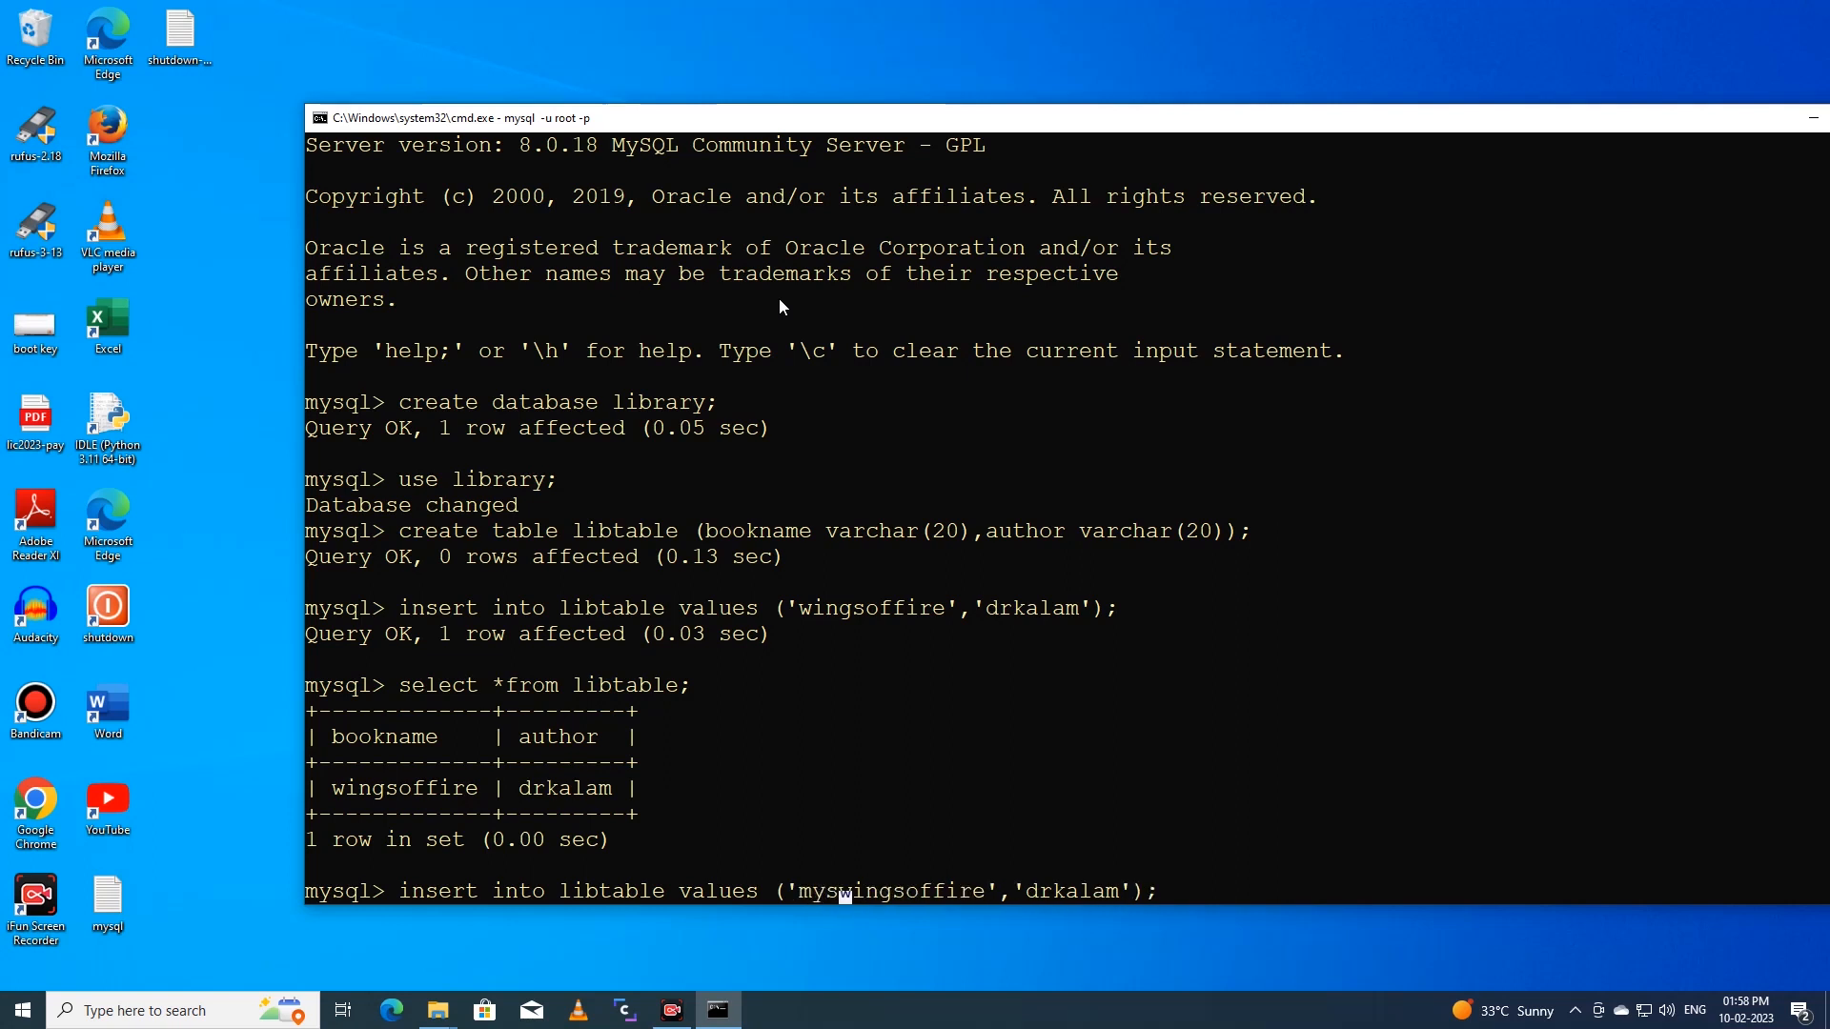
key(Delete)
key(Delete)
key(Delete)
key(Delete)
key(Delete)
key(Delete)
key(Delete)
key(Delete)
key(Delete)
key(Delete)
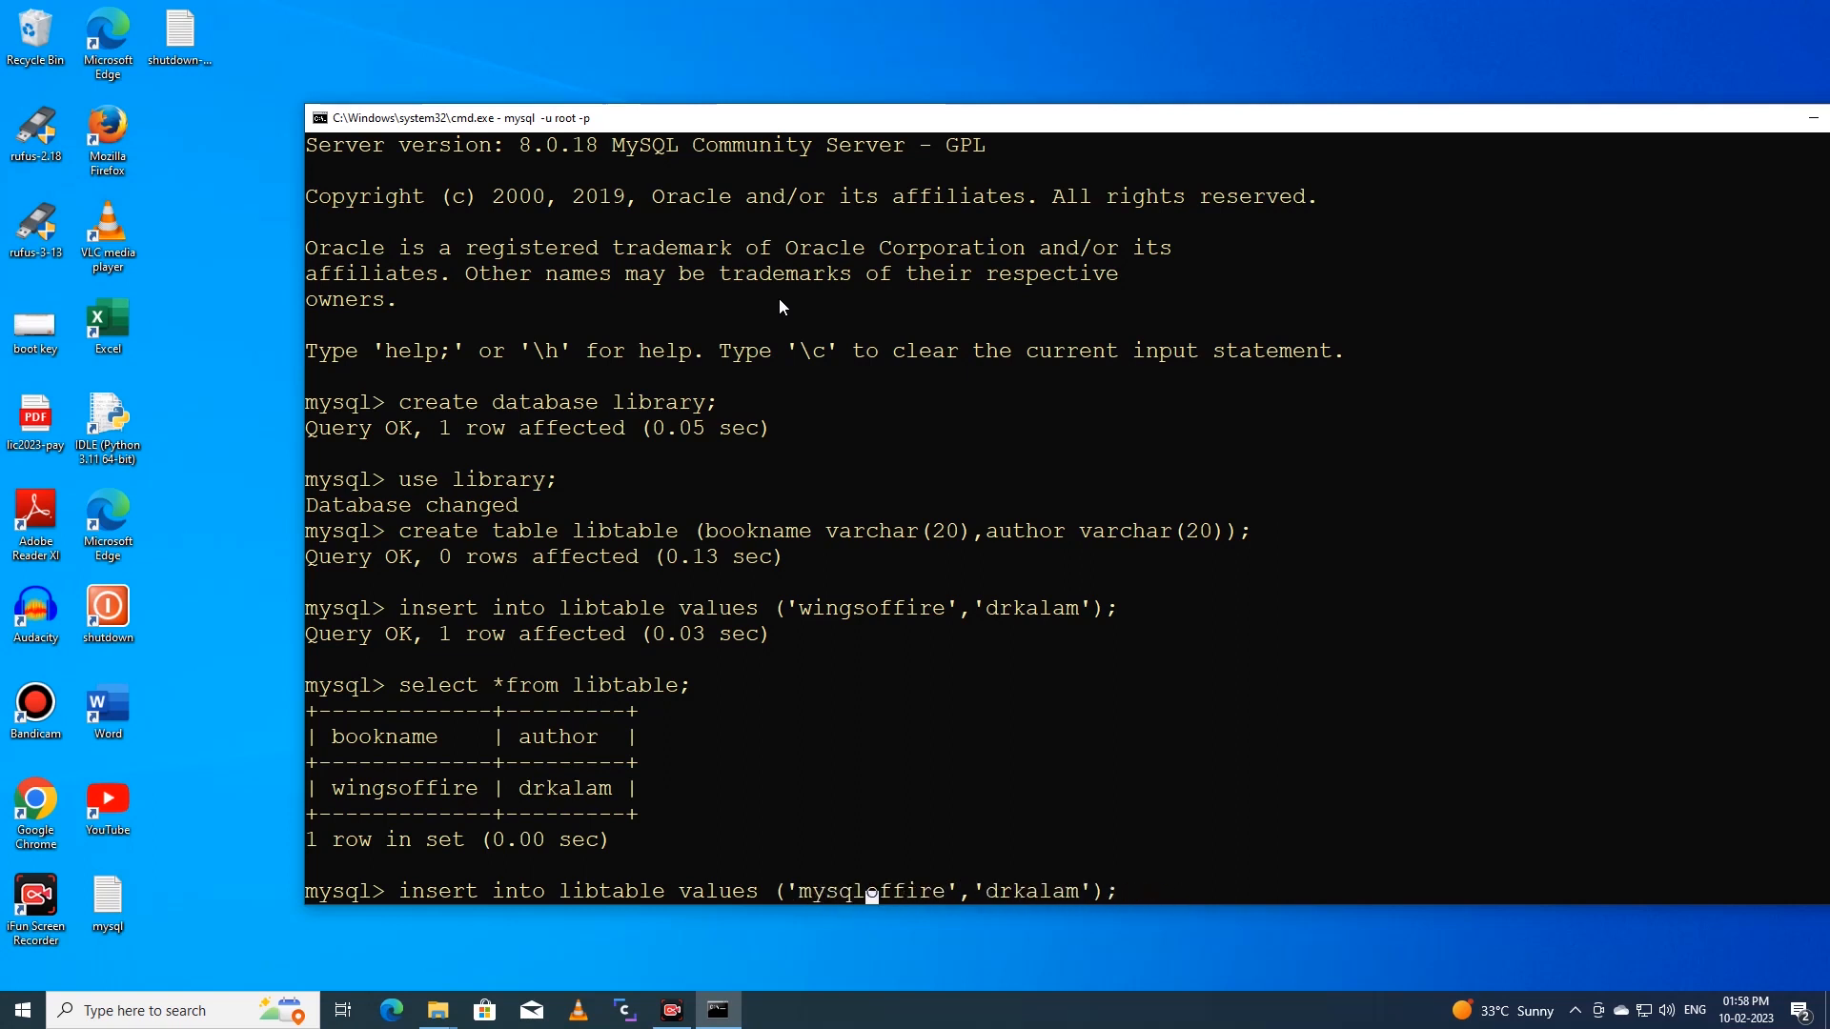
key(Delete)
Step: Replace the author value in the insert statement with the second author's name and run it
key(Right)
key(Right)
key(Right)
text(anbu)
key(Delete)
key(Delete)
key(Delete)
key(Delete)
key(Delete)
key(Delete)
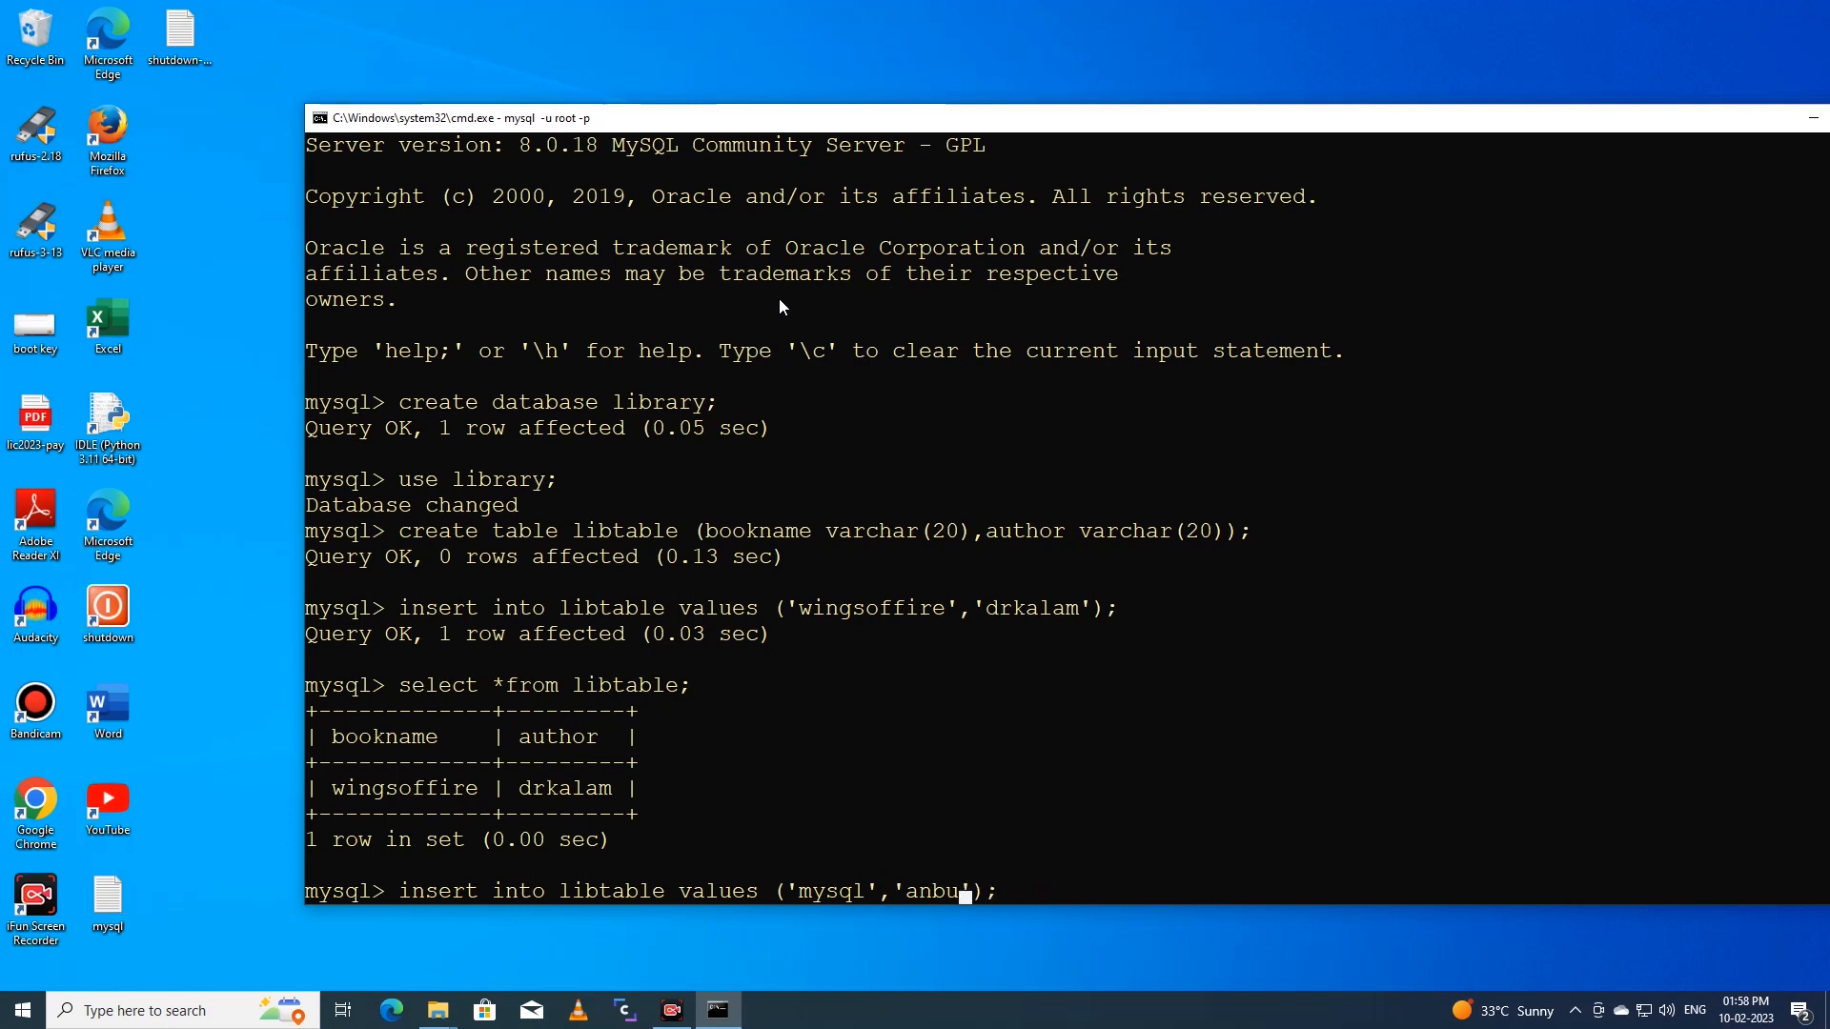
key(Right)
key(Right)
key(Return)
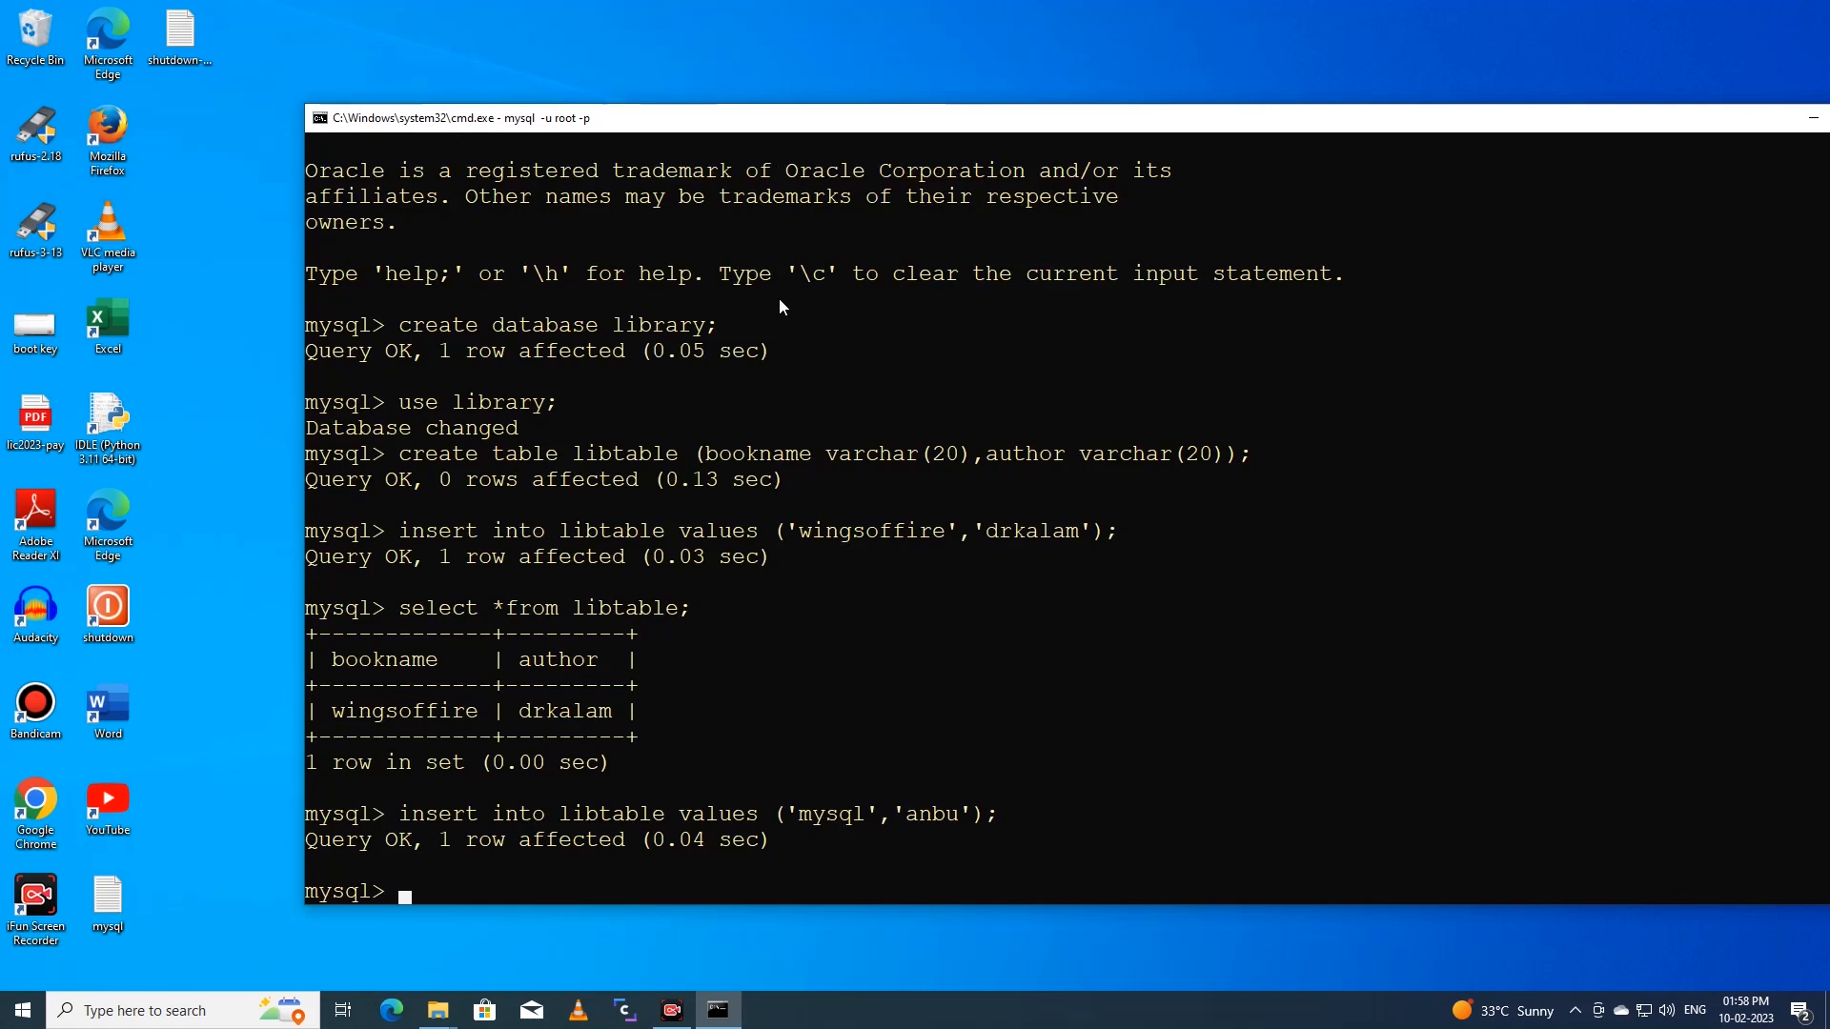
Step: Run the earlier select statement on libtable again to list its rows
key(Up)
key(Up)
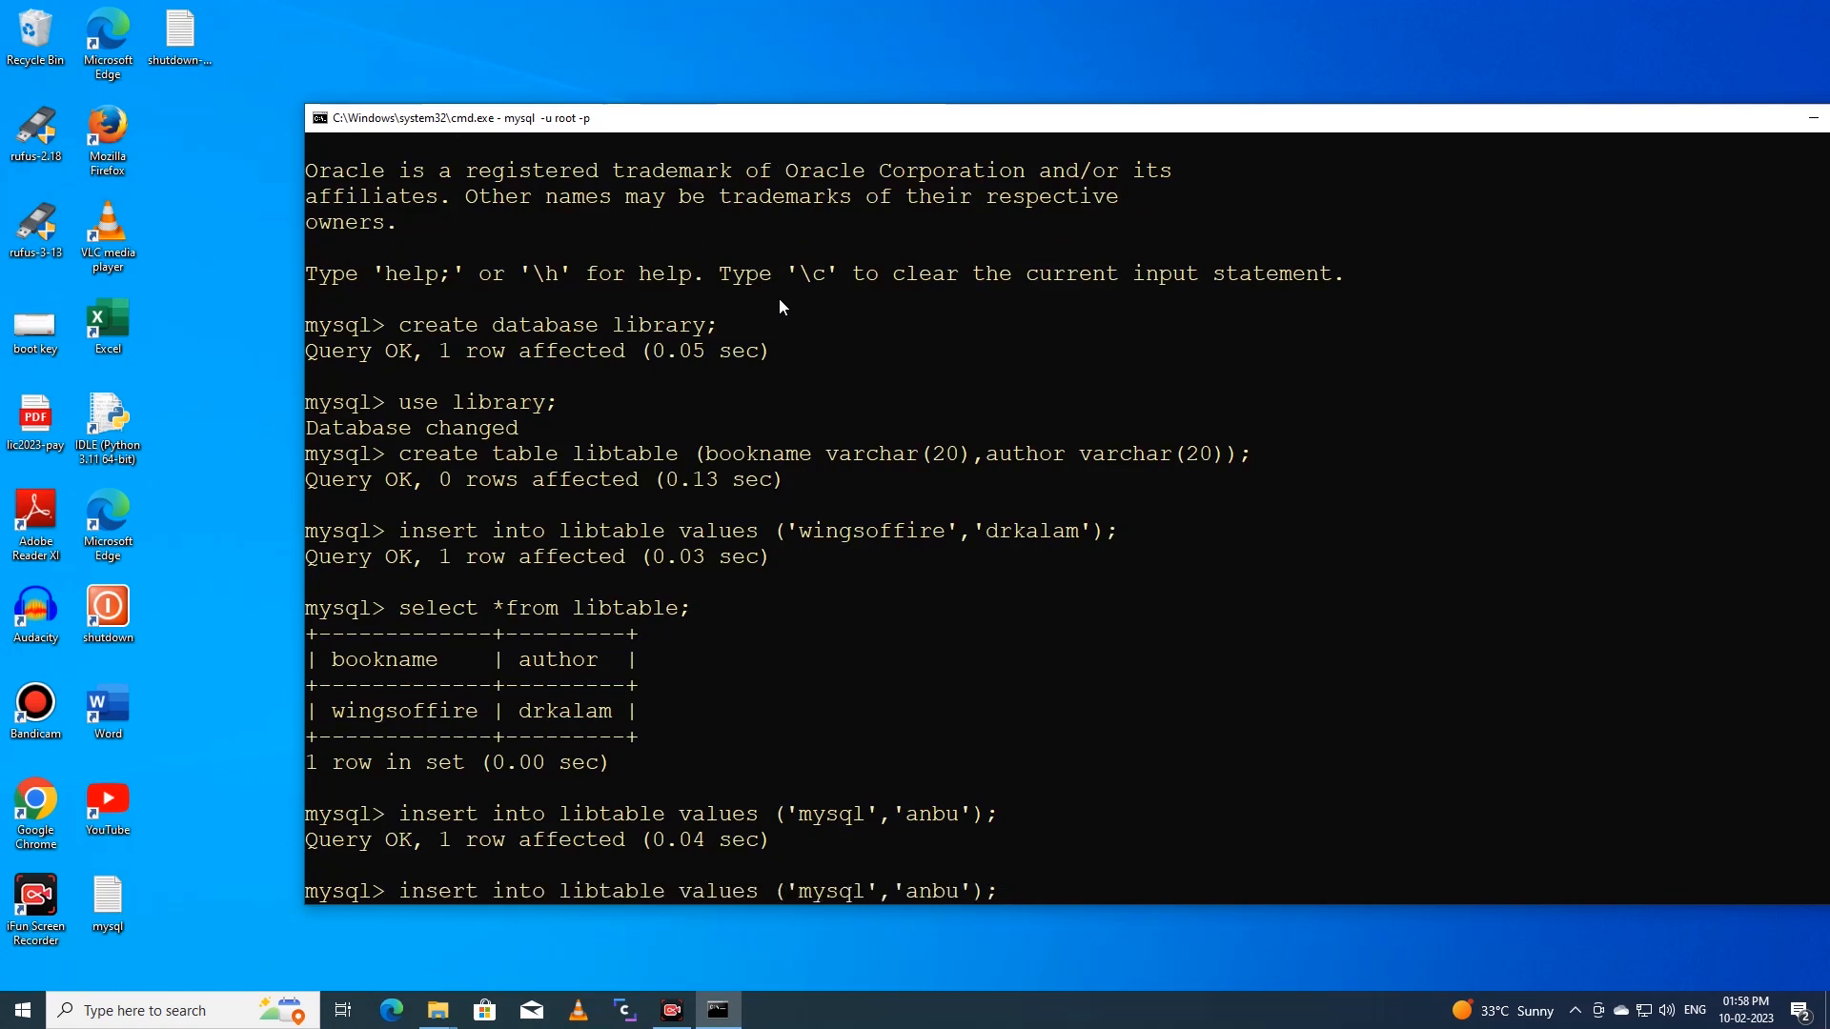
key(Return)
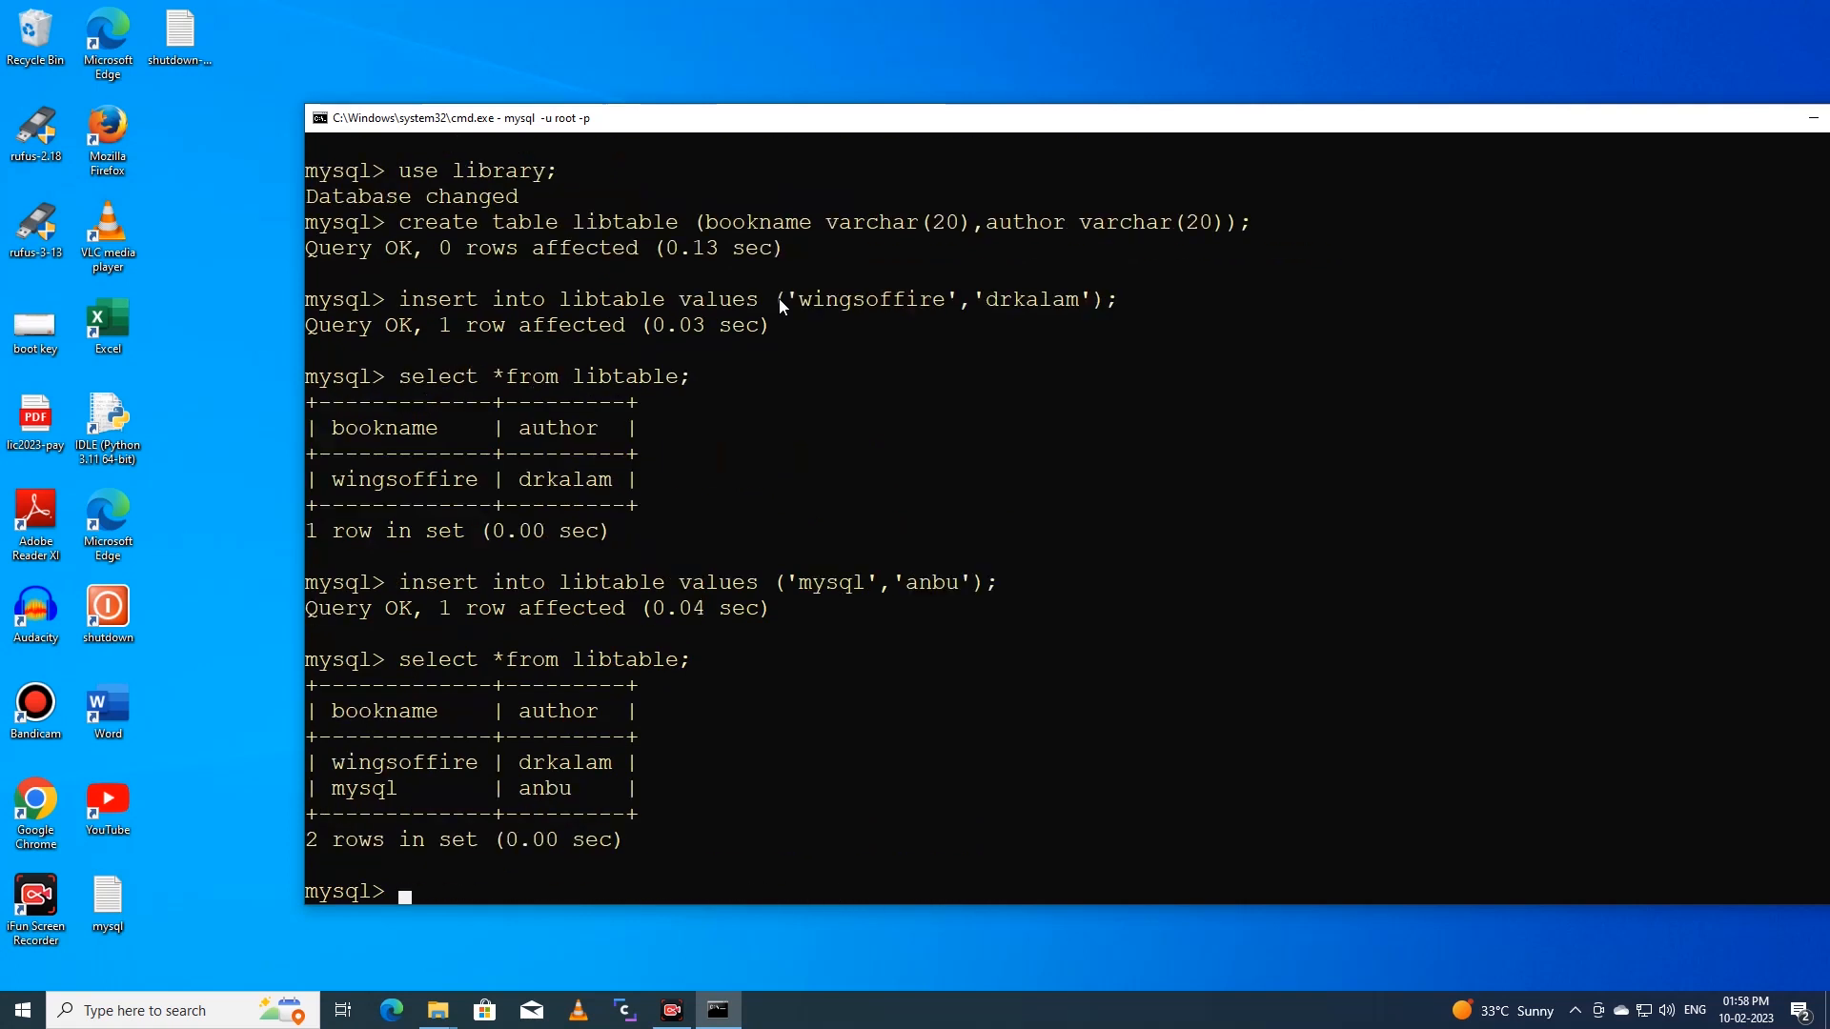